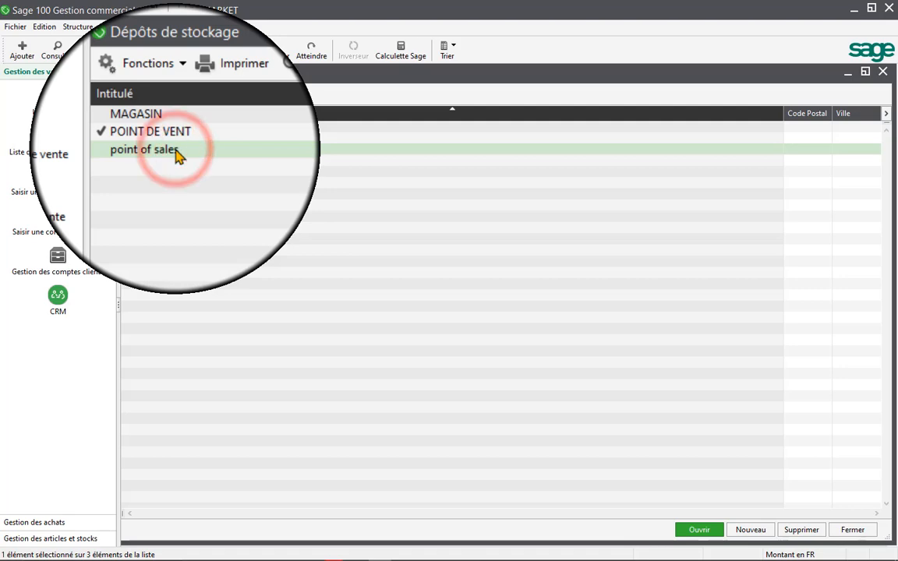
Delete the "point of sales" depot, then close the storage depot list and the article list
key(Delete)
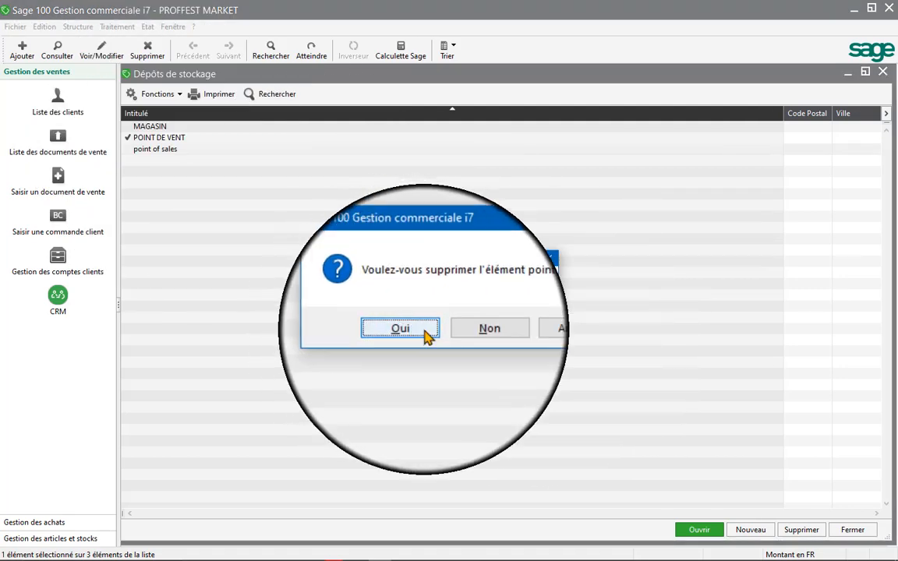
click(421, 331)
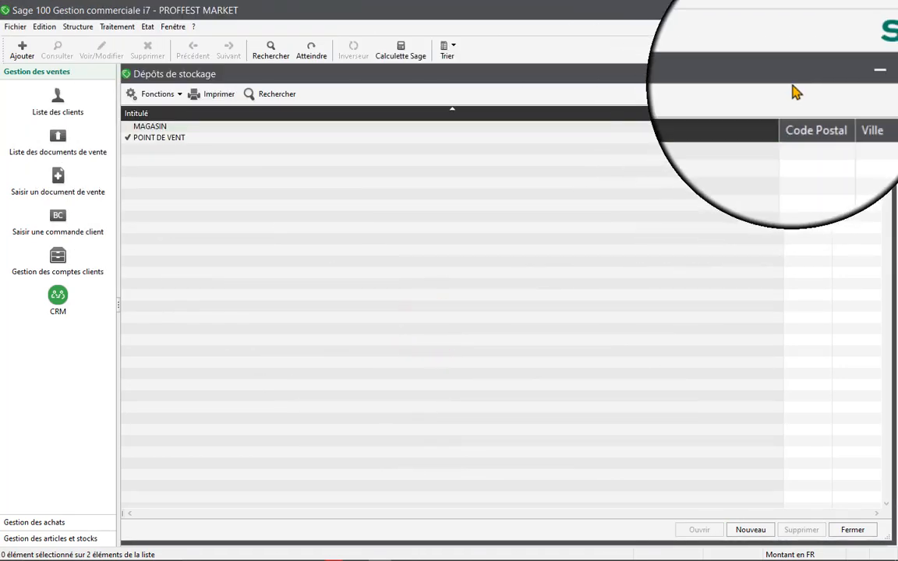
click(882, 71)
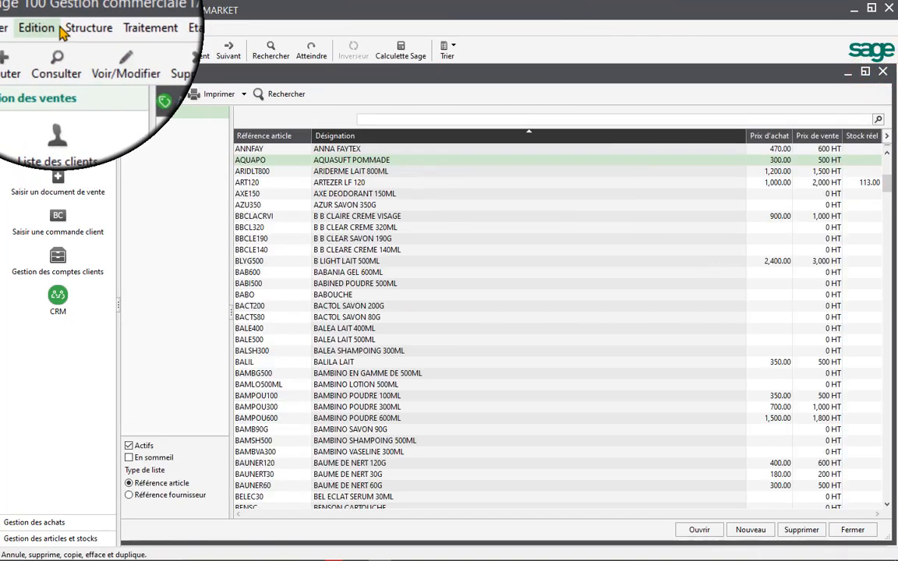
click(70, 26)
click(883, 71)
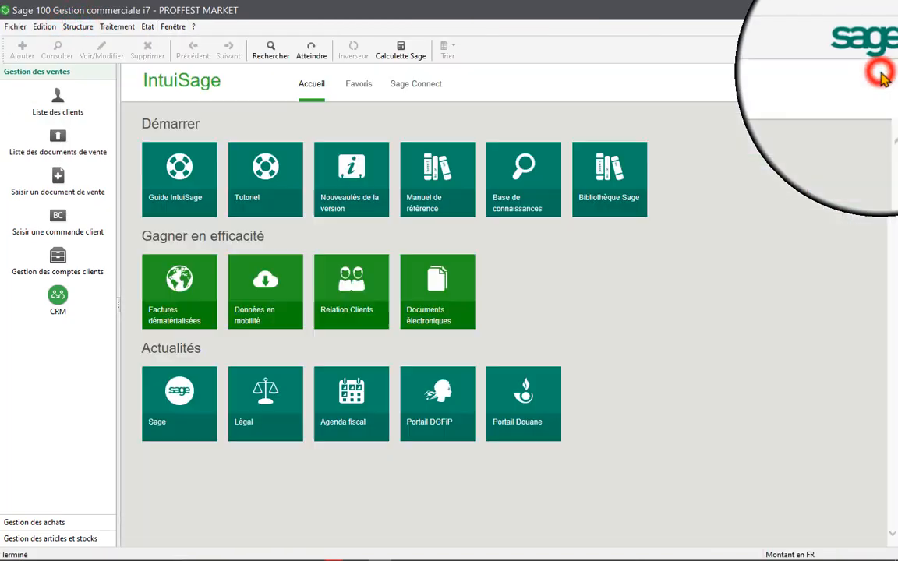
Open the list of storage depots (Dépôts de stockage)
click(76, 33)
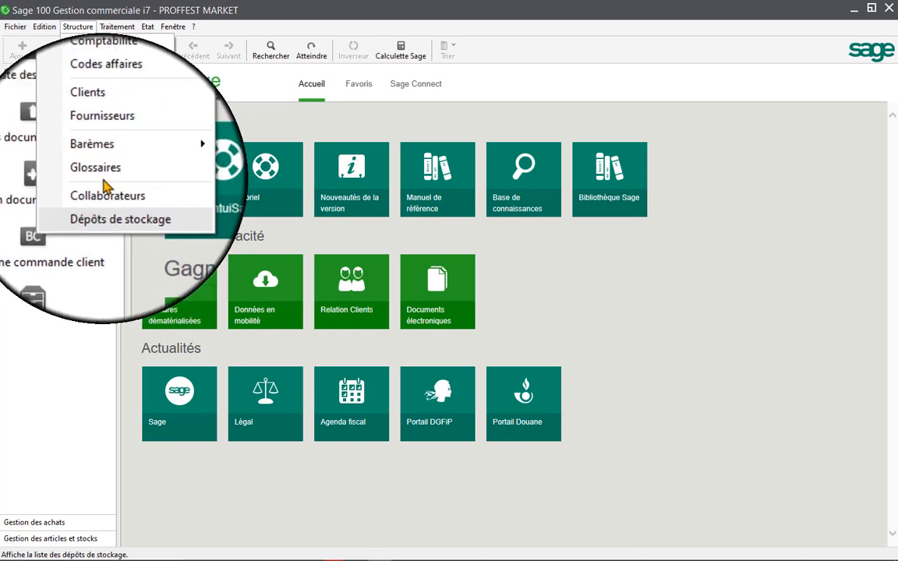
click(117, 27)
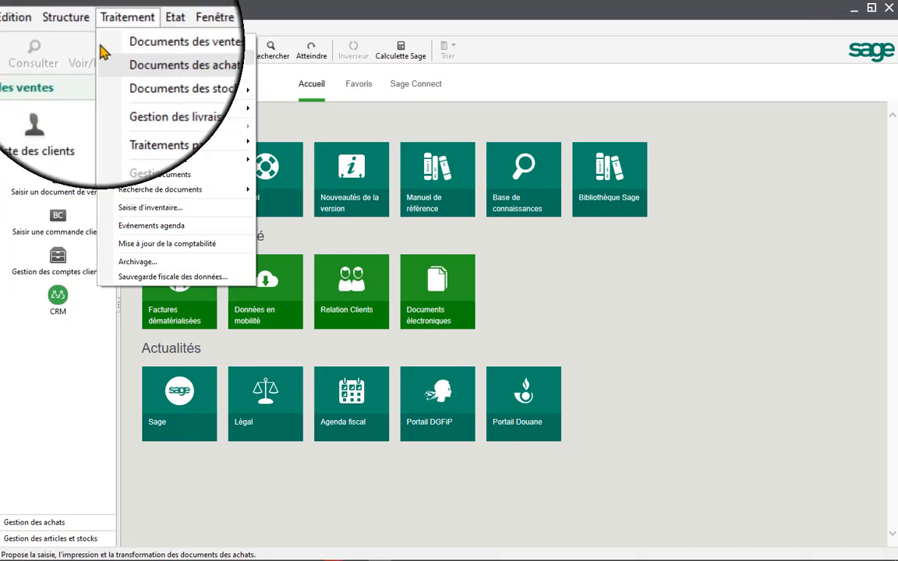
mouse_move(80, 27)
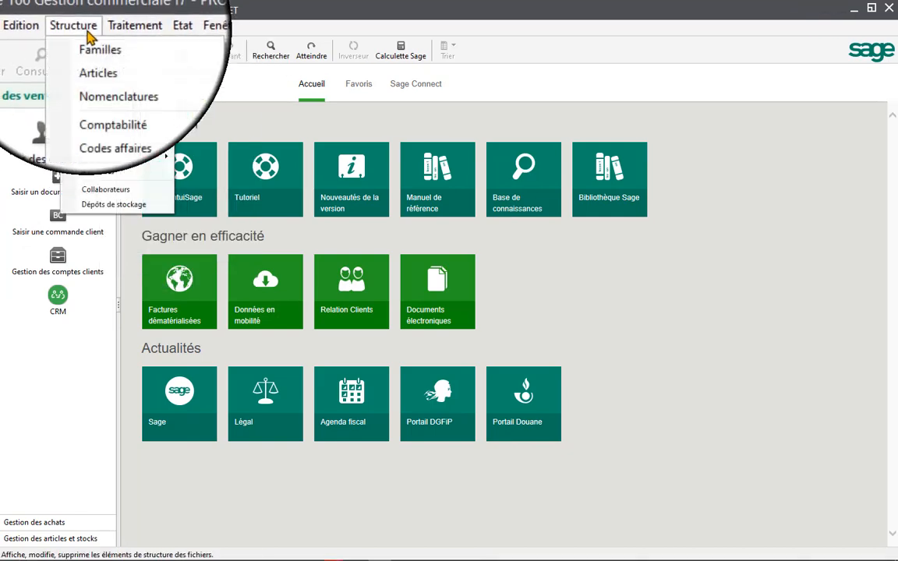
click(113, 209)
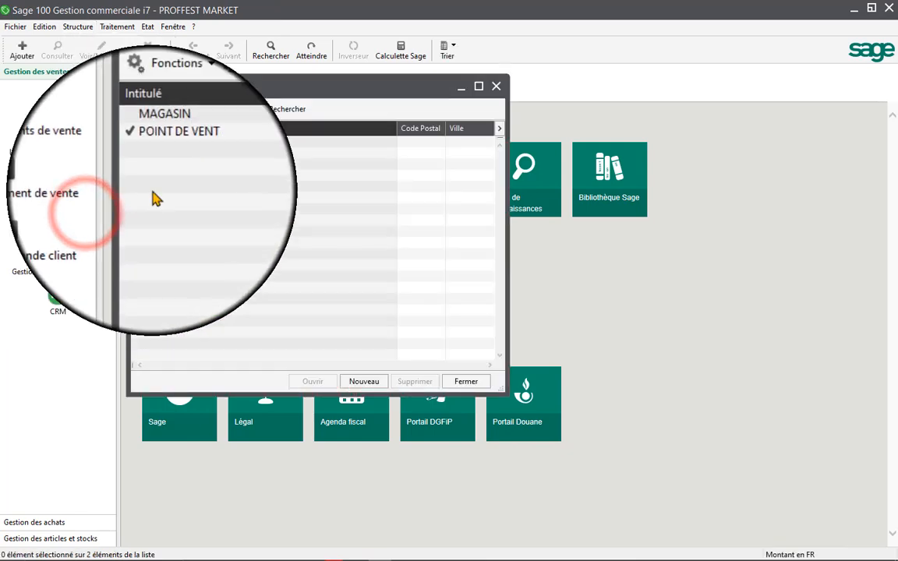
Examine the identification fields of a blank new depot record and close it without saving
click(364, 381)
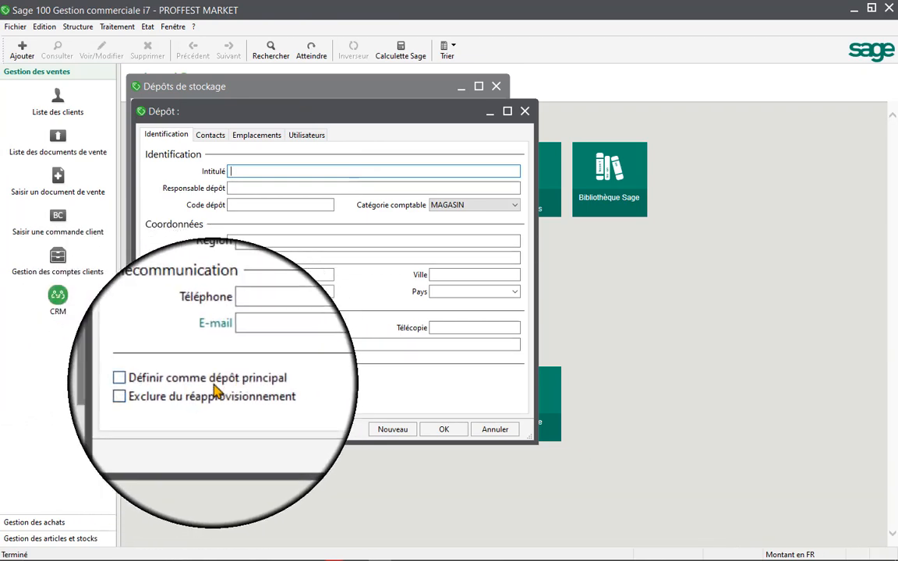
click(525, 110)
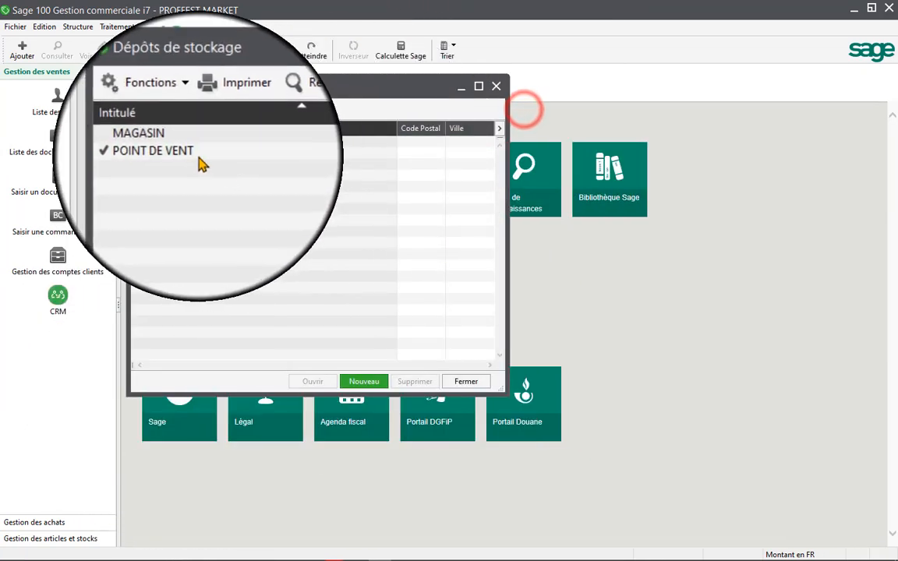
Examine the title, manager and address fields of the POINT DE VENT depot, leaving its record as it is
double_click(199, 161)
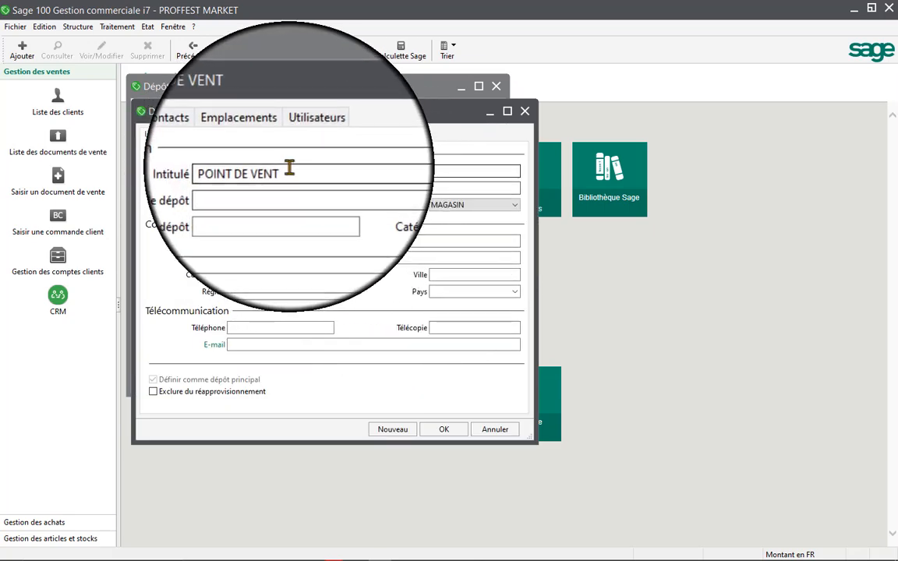
mouse_move(290, 170)
mouse_down()
mouse_move(221, 171)
mouse_move(326, 172)
mouse_up()
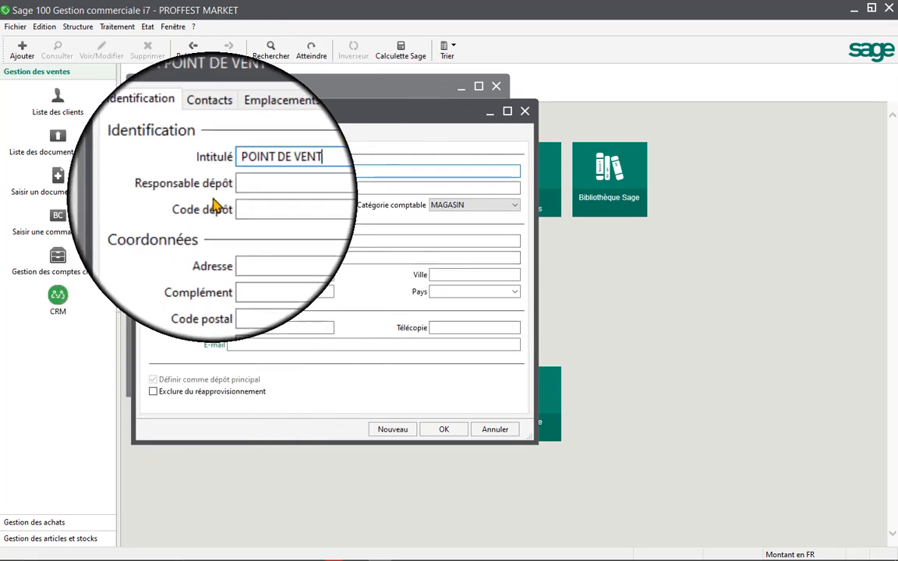
click(304, 170)
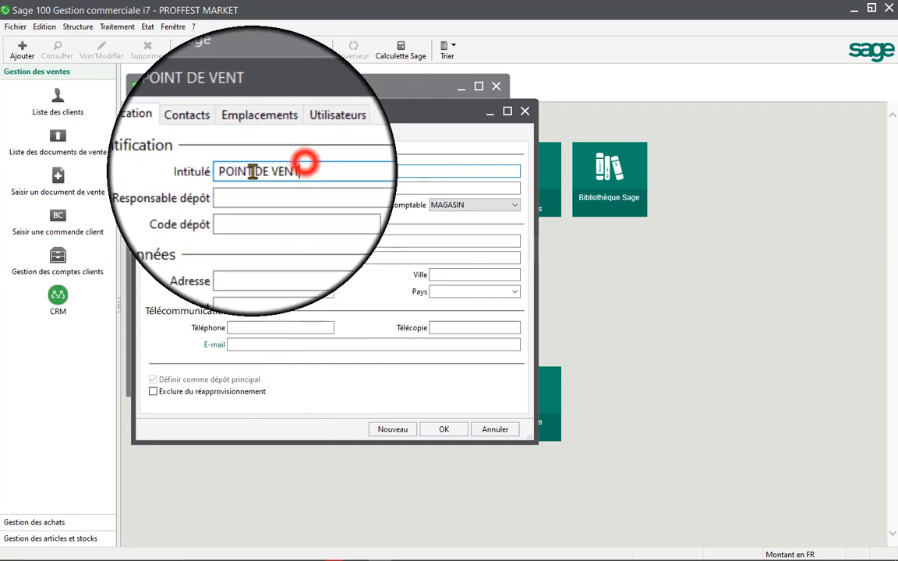
drag(207, 171, 280, 172)
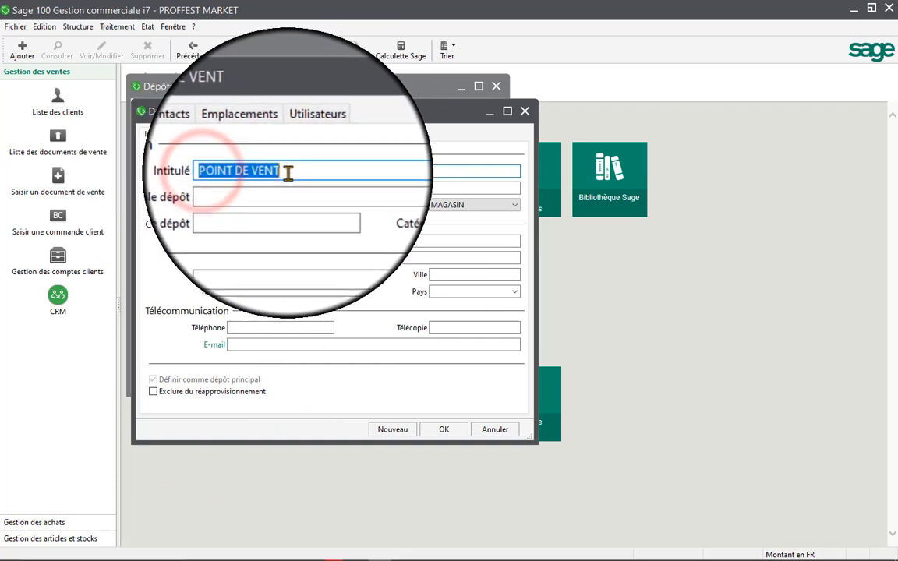
click(285, 171)
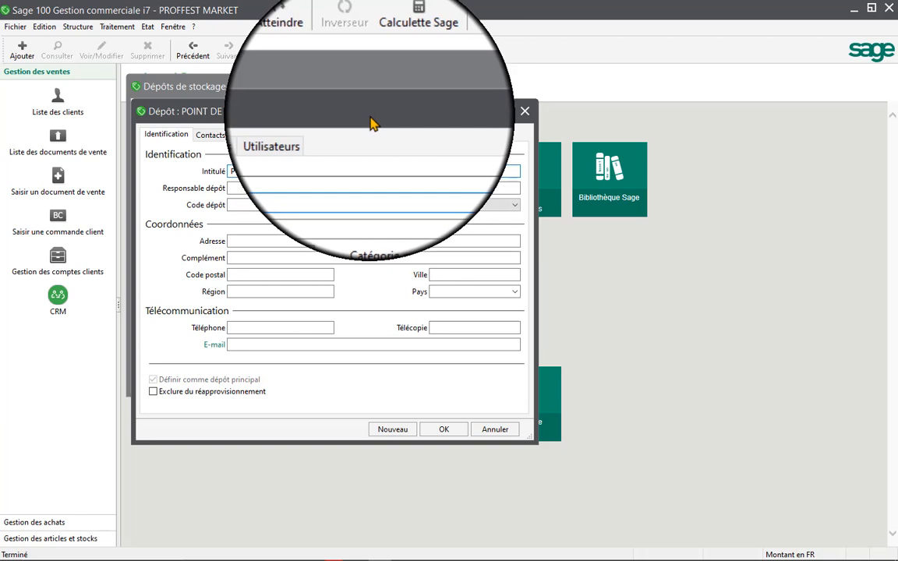
drag(372, 125, 378, 127)
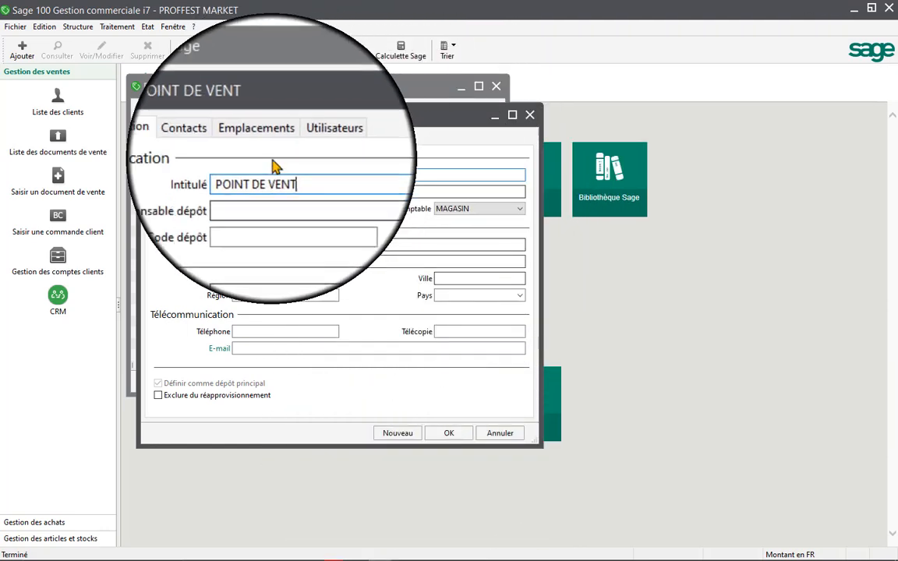
click(299, 175)
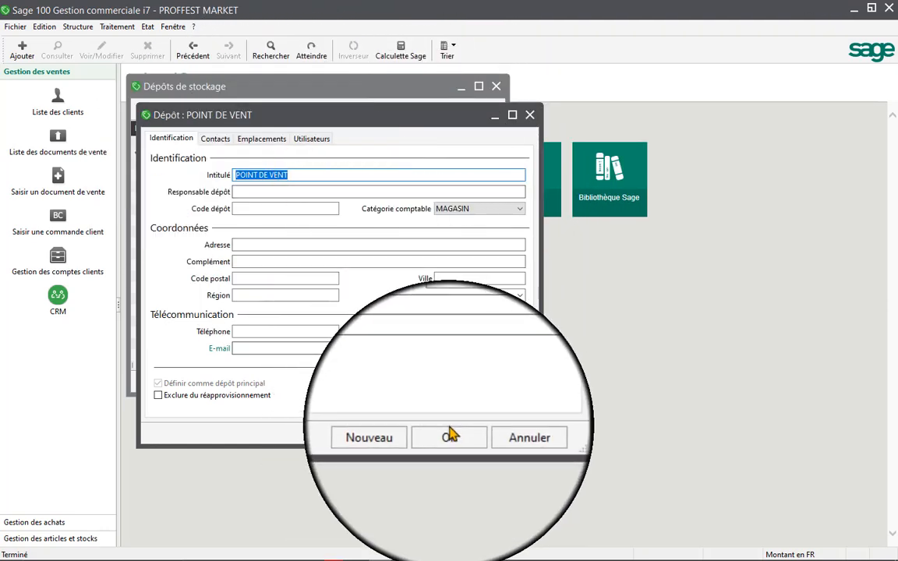
click(451, 431)
double_click(261, 160)
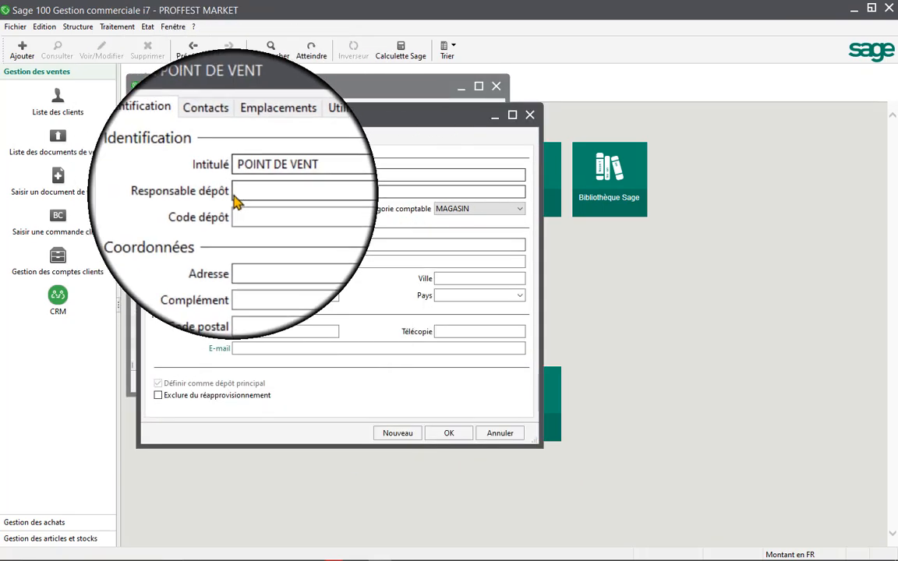
click(246, 191)
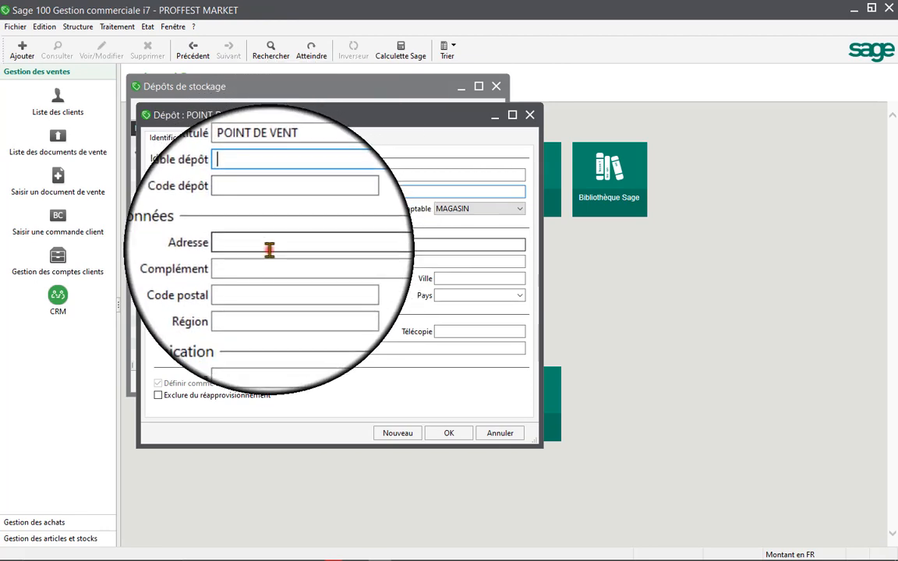
click(234, 245)
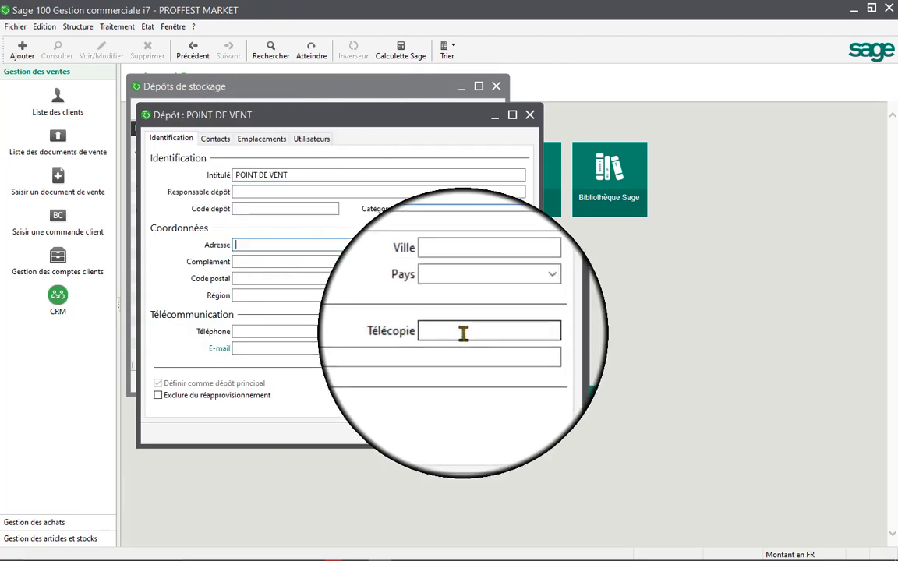
click(436, 439)
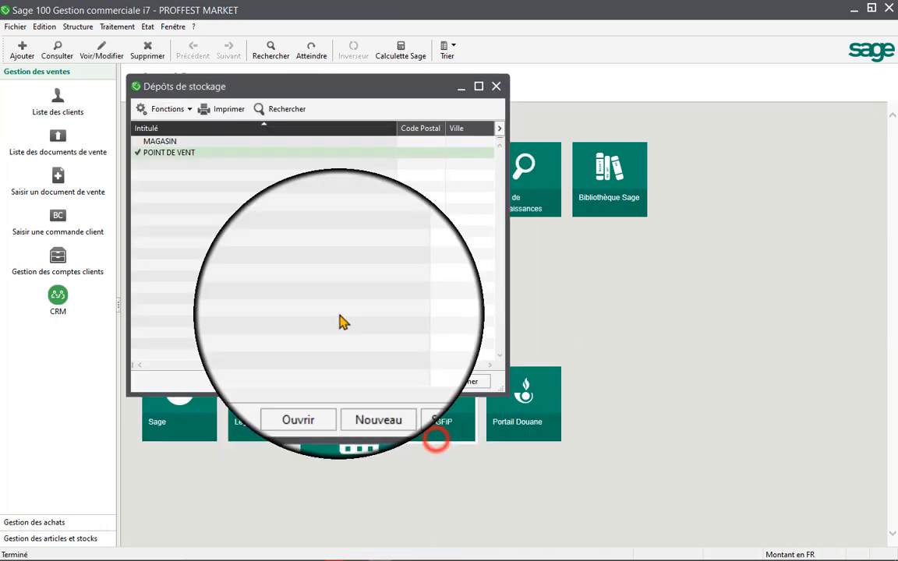
Rename the MAGASIN depot to "MAGASIN of efoulan" and save its record
double_click(173, 144)
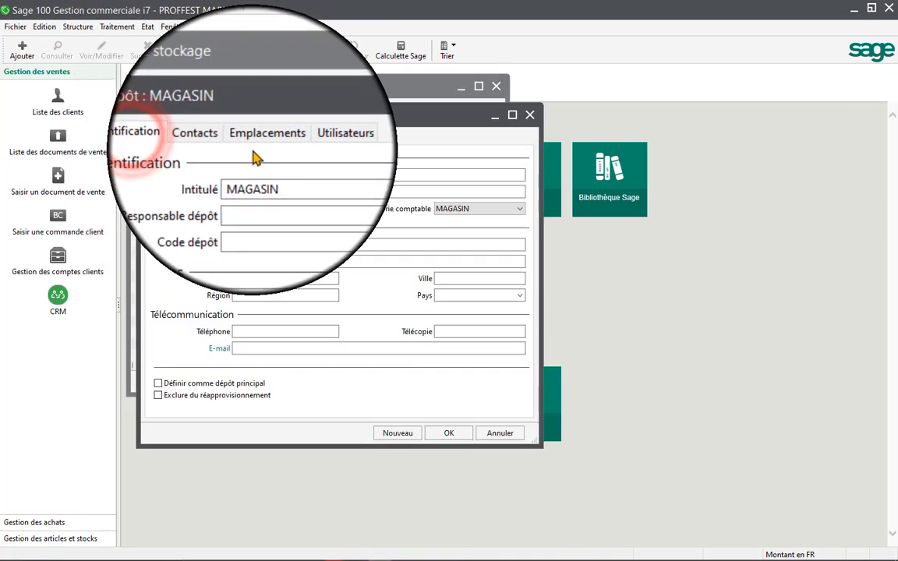
drag(285, 175, 186, 165)
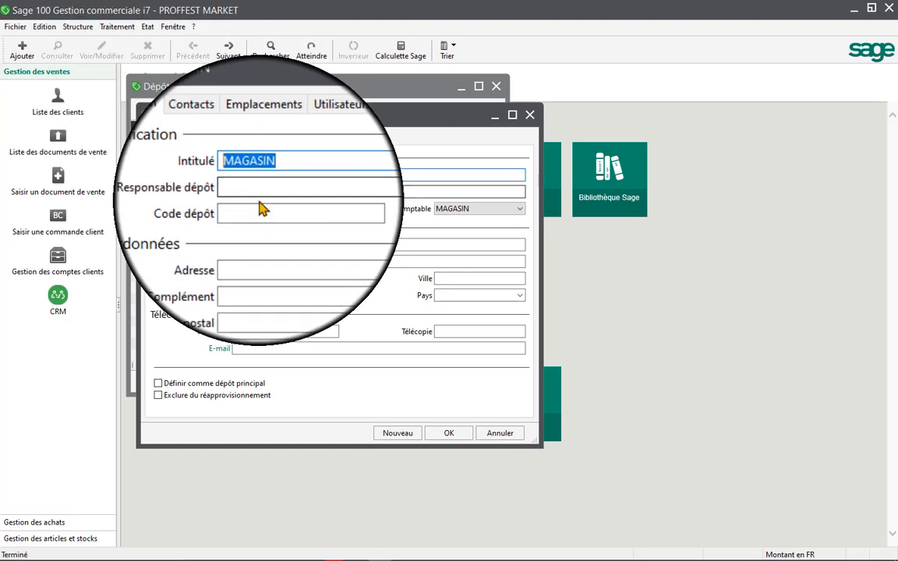
click(302, 173)
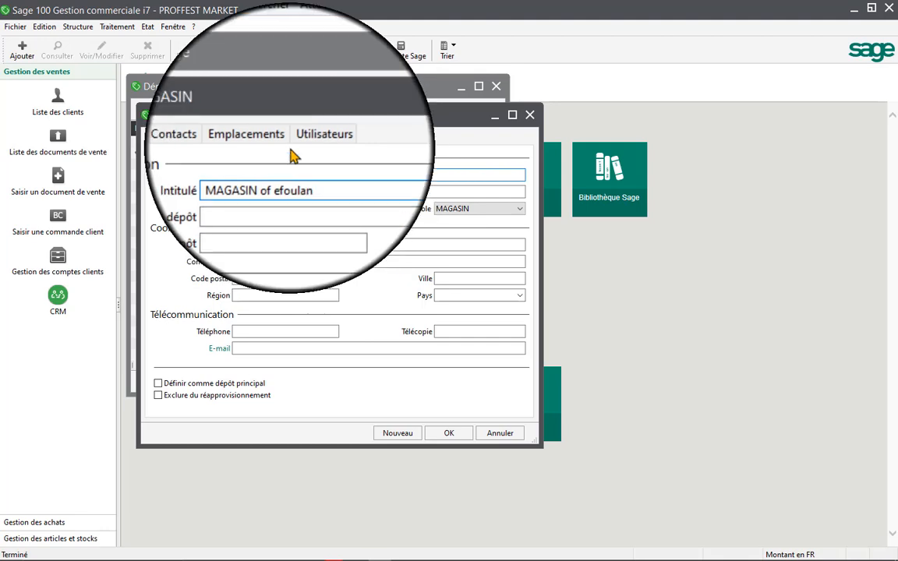
click(310, 173)
drag(309, 173, 231, 175)
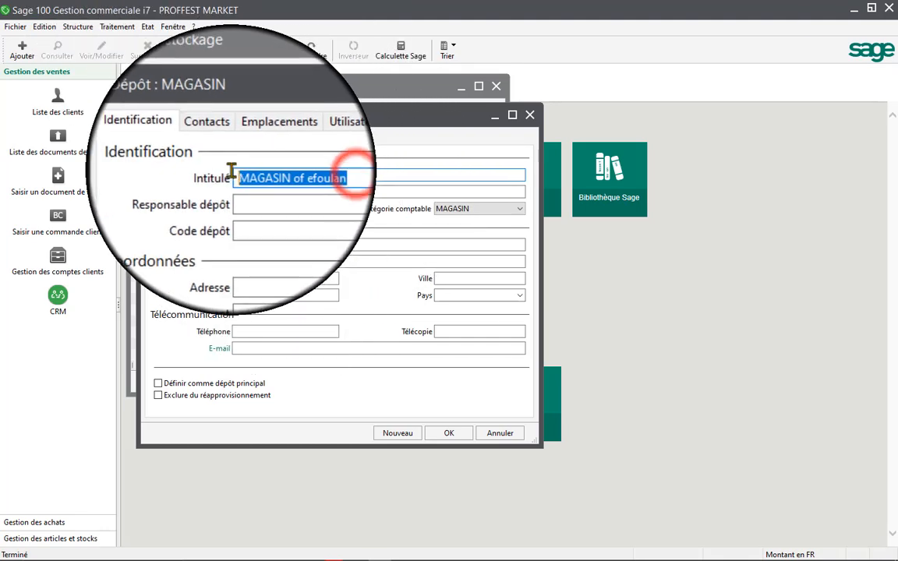
click(283, 192)
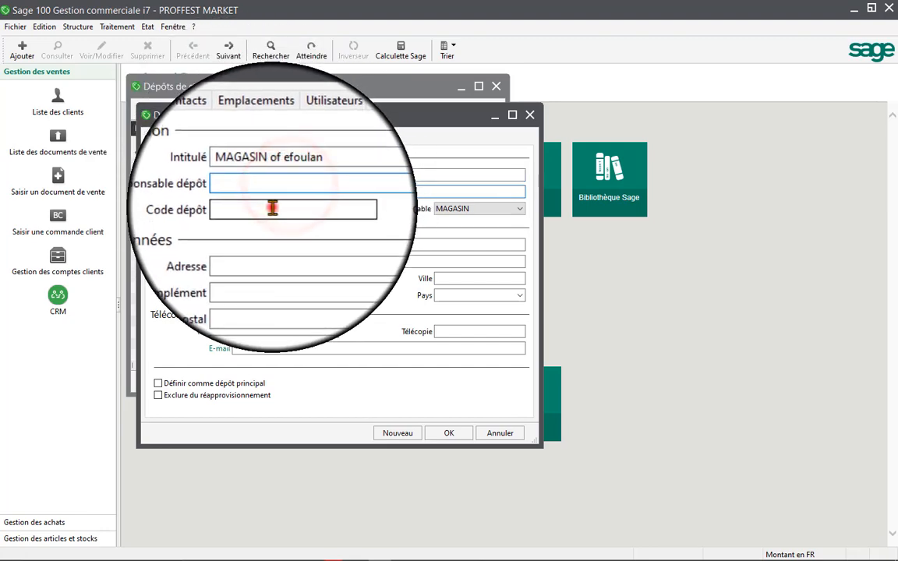
click(257, 244)
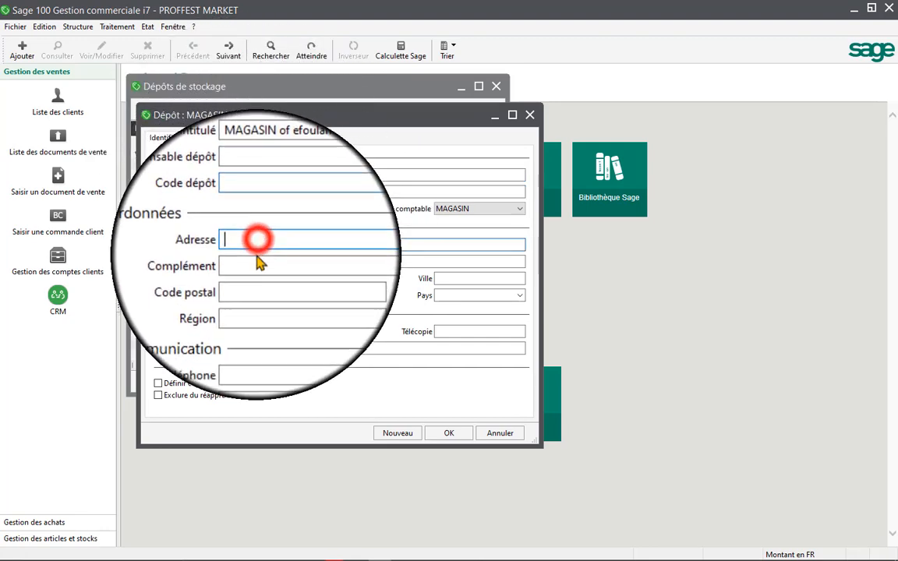
click(257, 276)
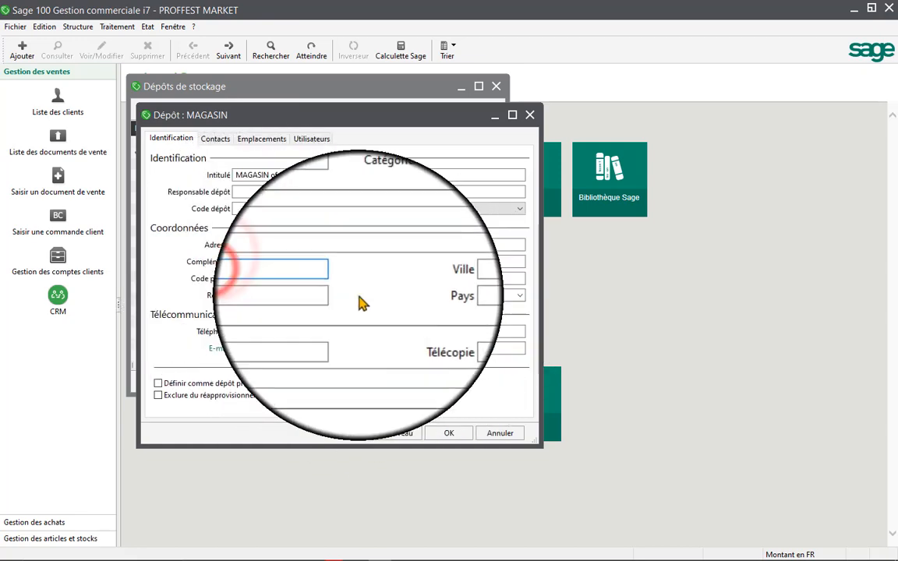
click(440, 443)
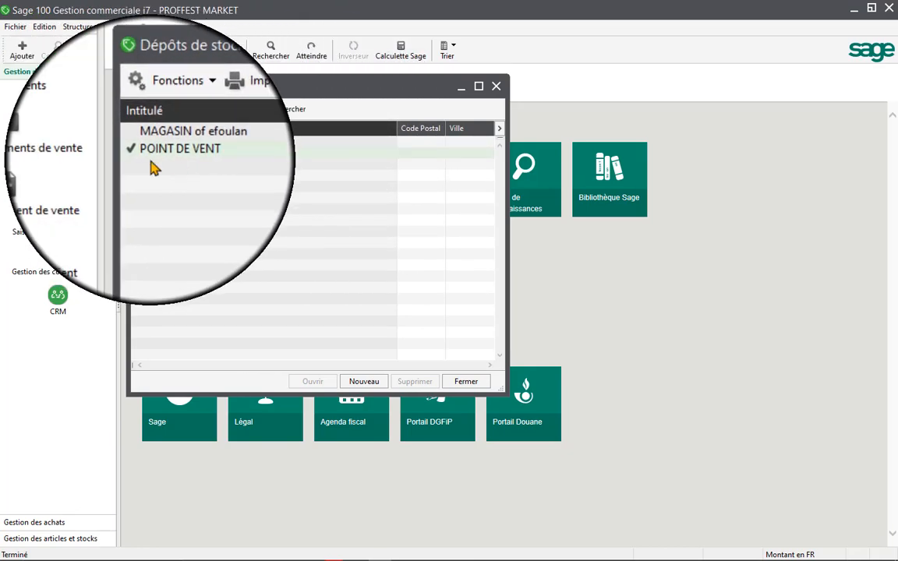
Define the MAGASIN of efoulan depot as the main depot, save it, and reopen its record to check the setting
double_click(208, 144)
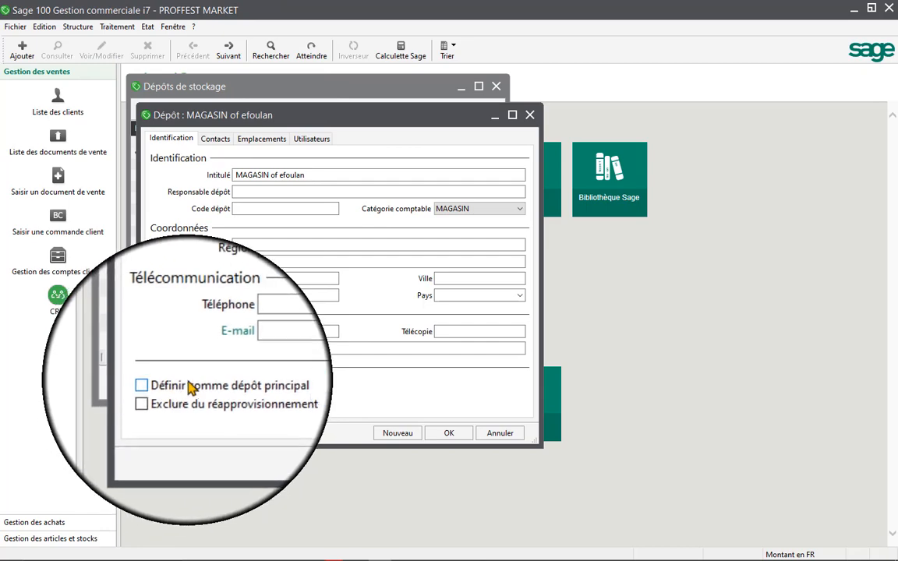
click(148, 380)
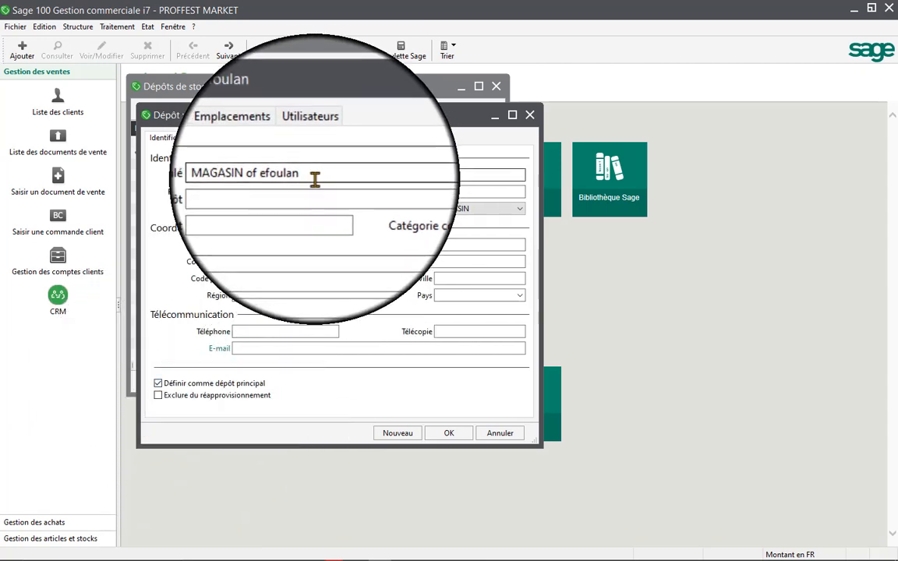
drag(309, 175, 232, 176)
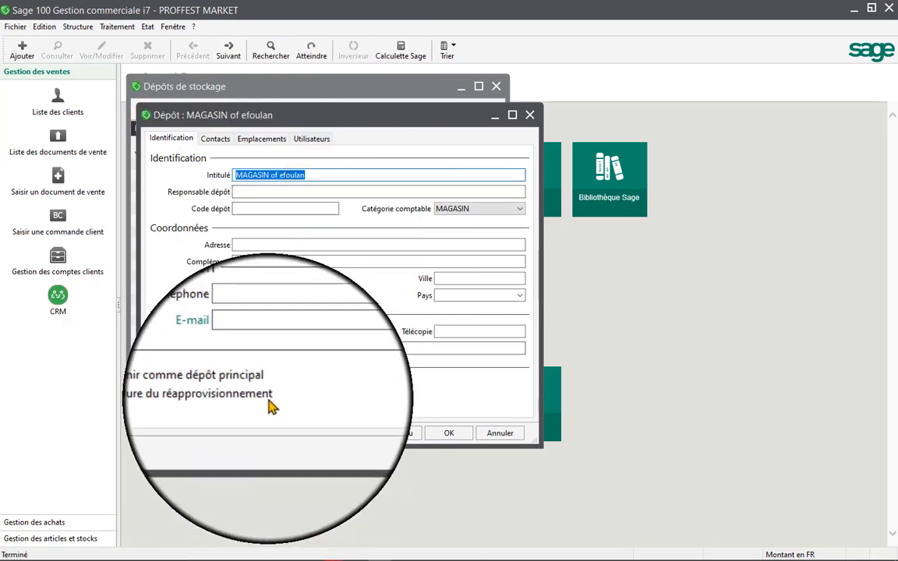
click(322, 176)
drag(277, 179, 236, 180)
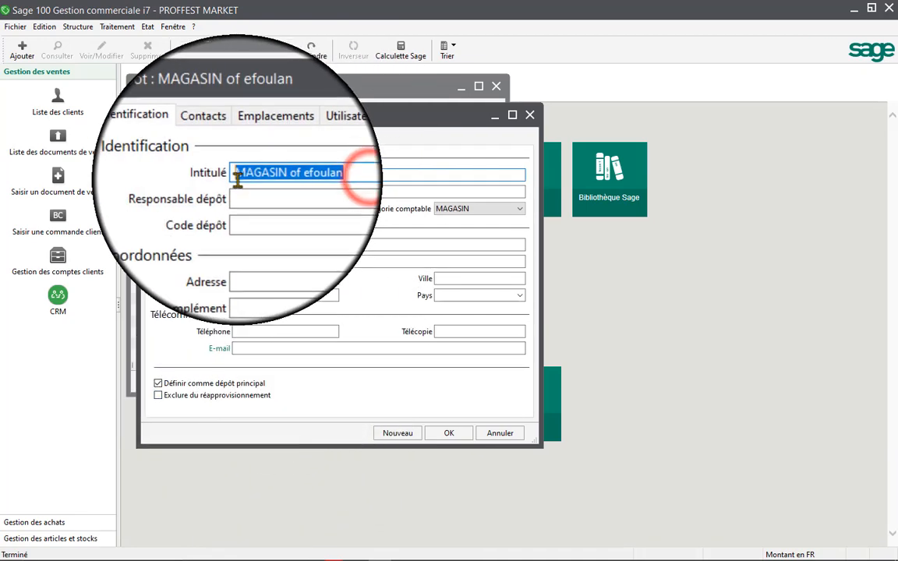
click(454, 435)
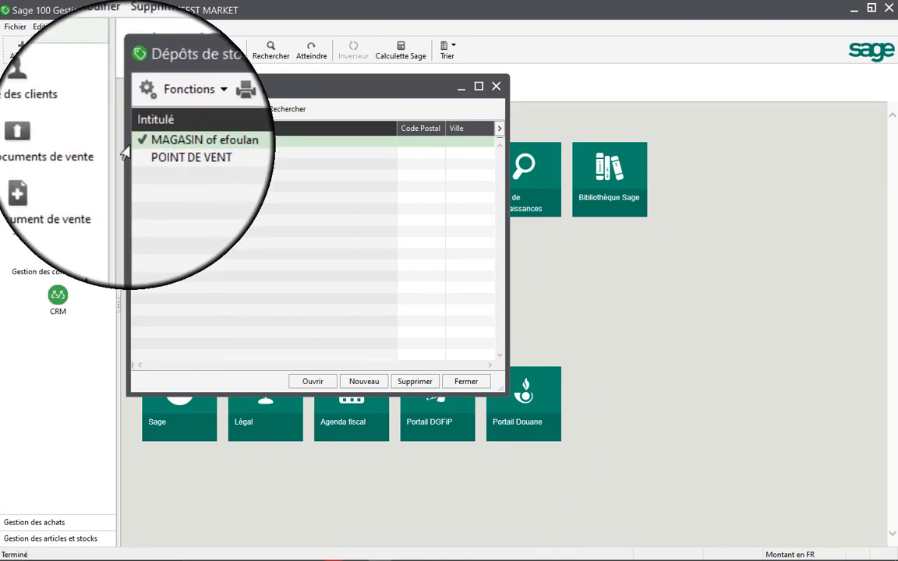
double_click(169, 144)
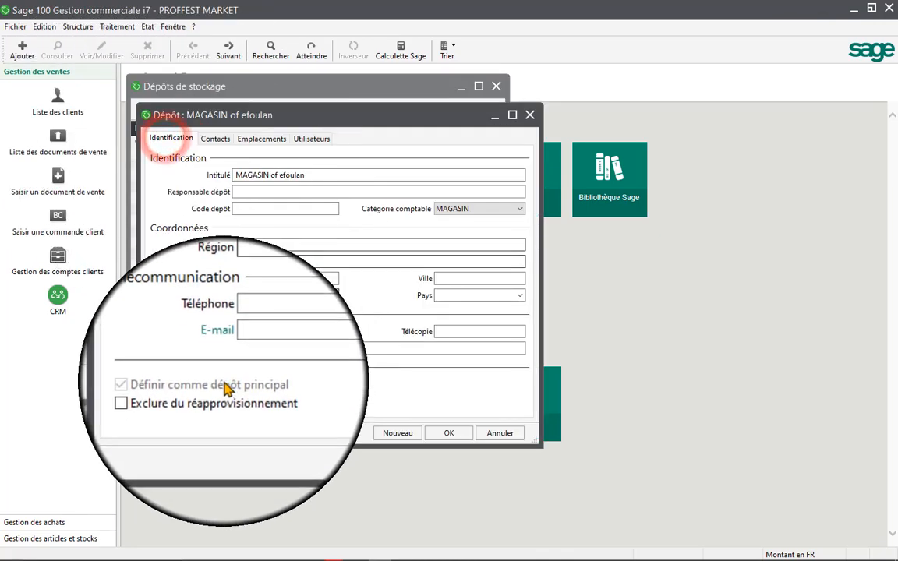
Define the POINT DE VENT depot as the main depot, save its record, and close the depot list
click(531, 116)
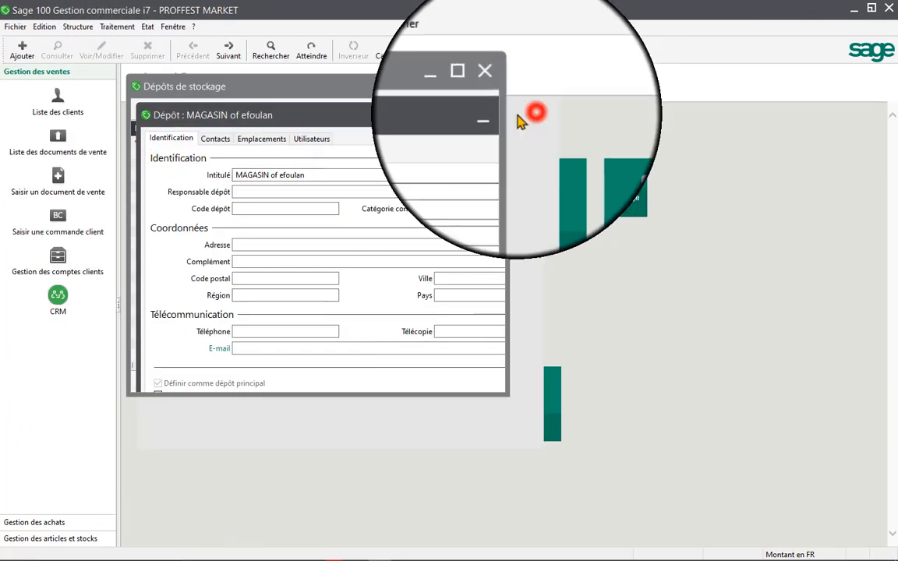
double_click(166, 155)
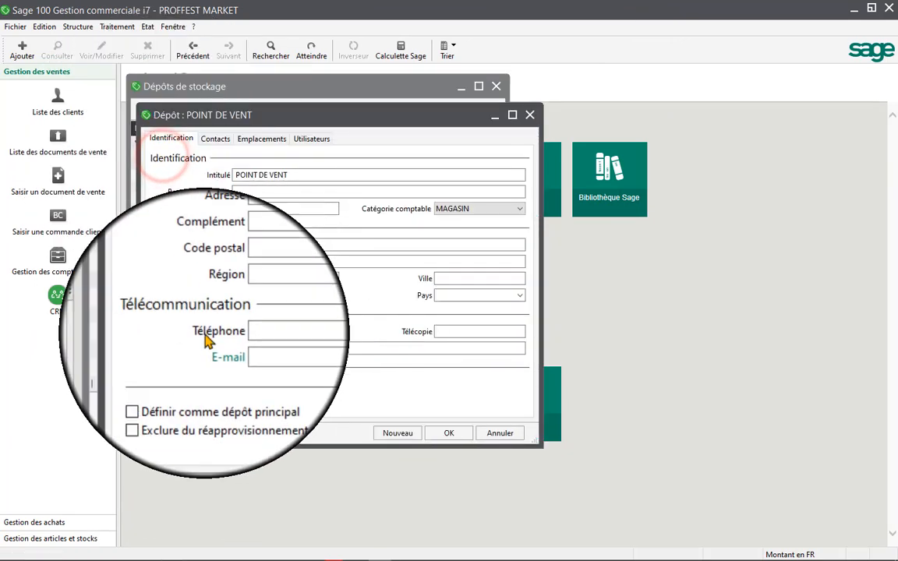
click(158, 383)
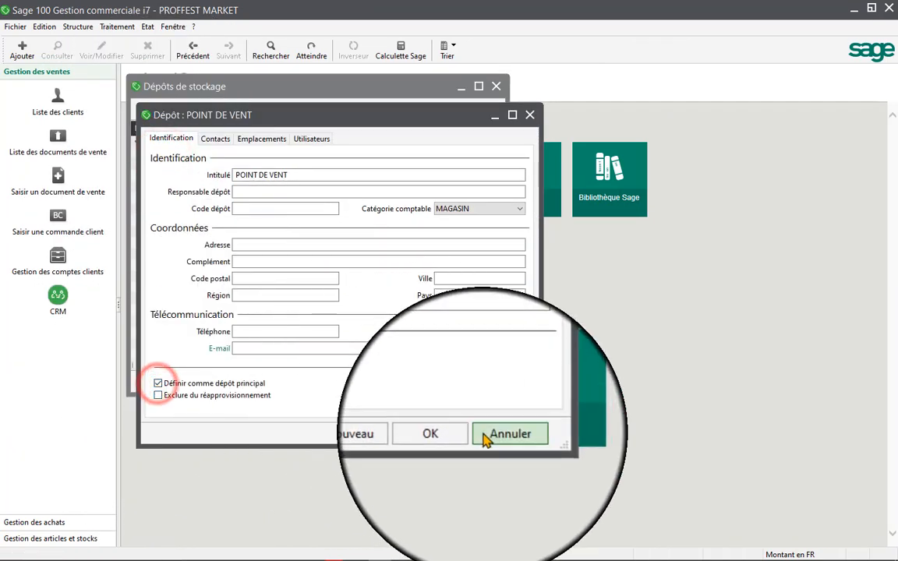
click(449, 433)
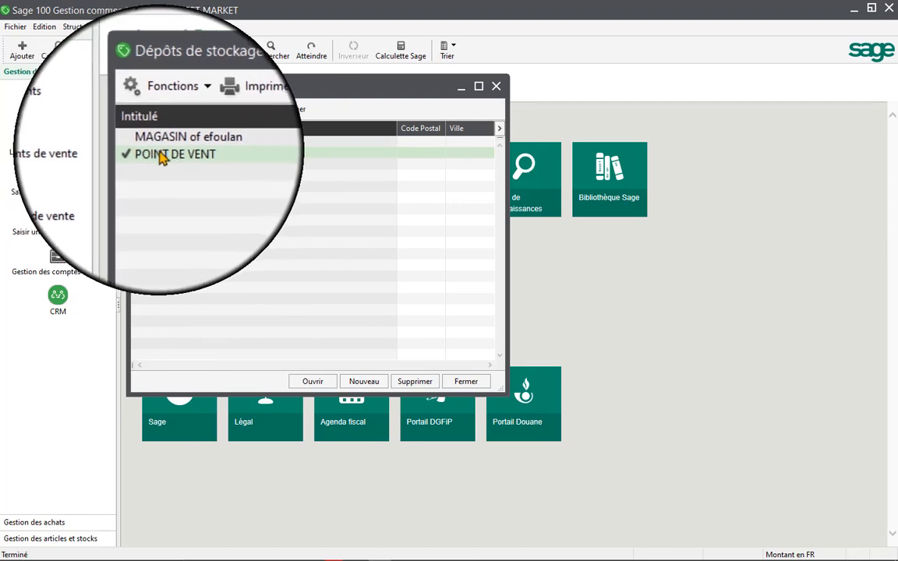
click(481, 383)
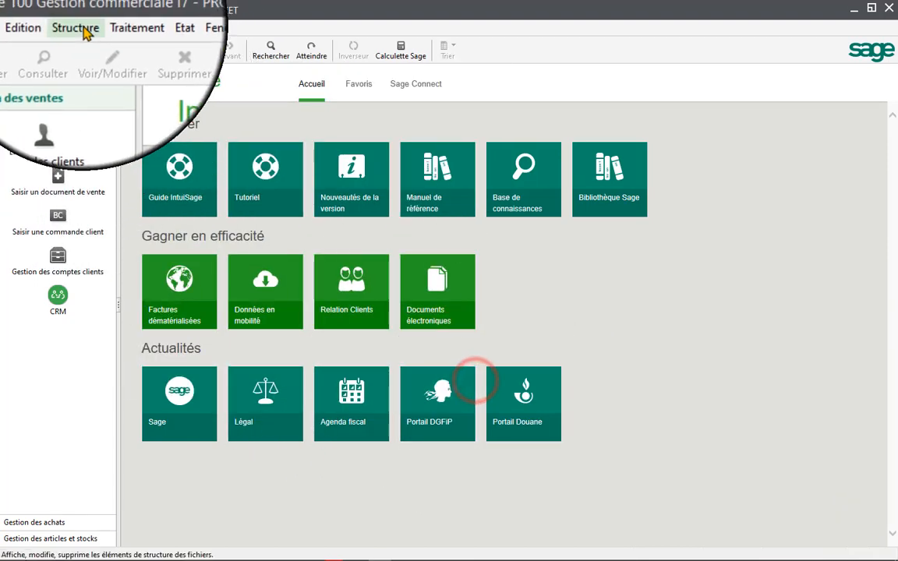
Examine the purchase prices, selling prices and real stock in the full-size article list, and close the list
click(127, 26)
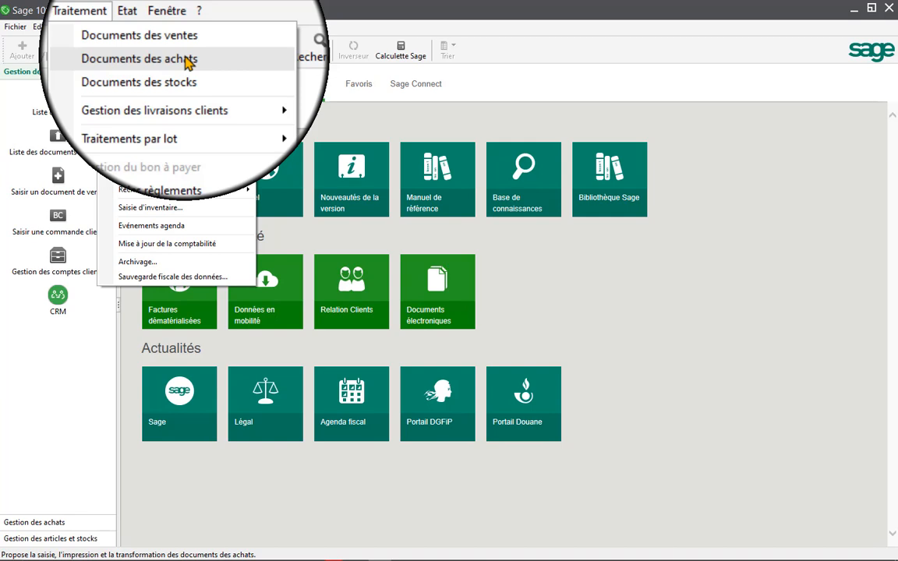
click(76, 30)
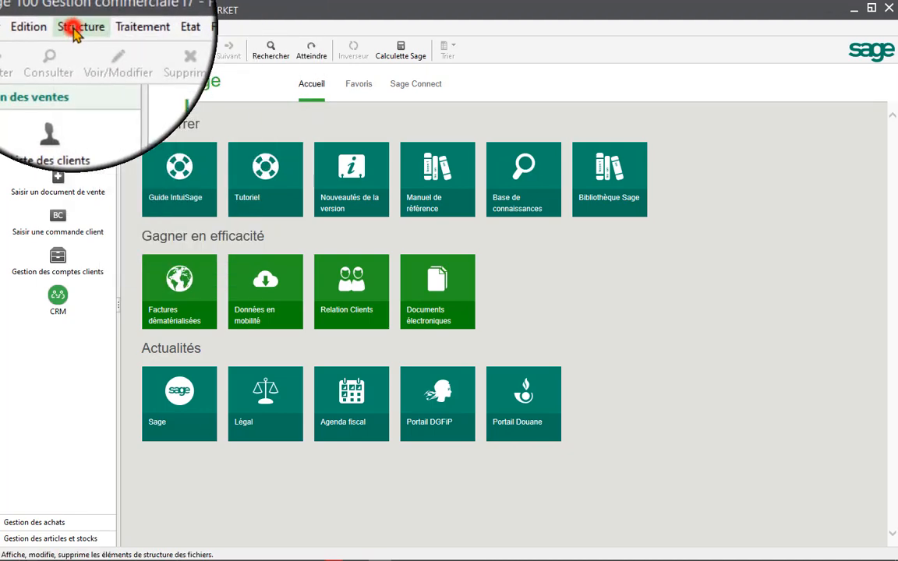
click(81, 61)
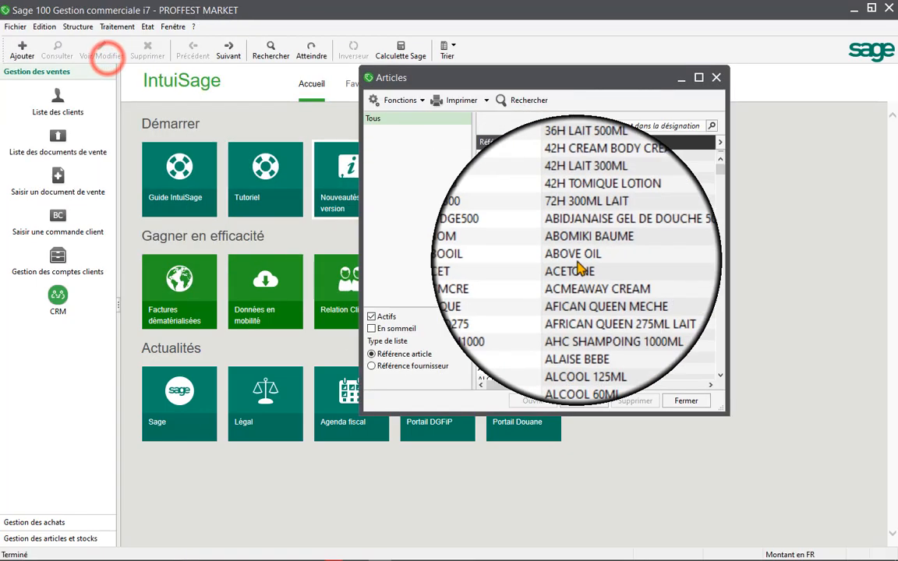
click(698, 77)
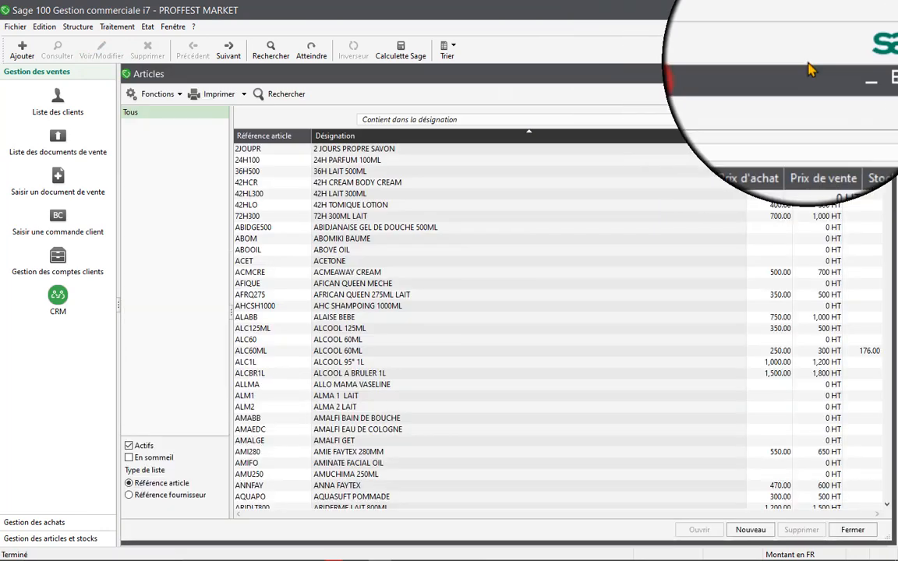
scroll(865, 226, down, 5)
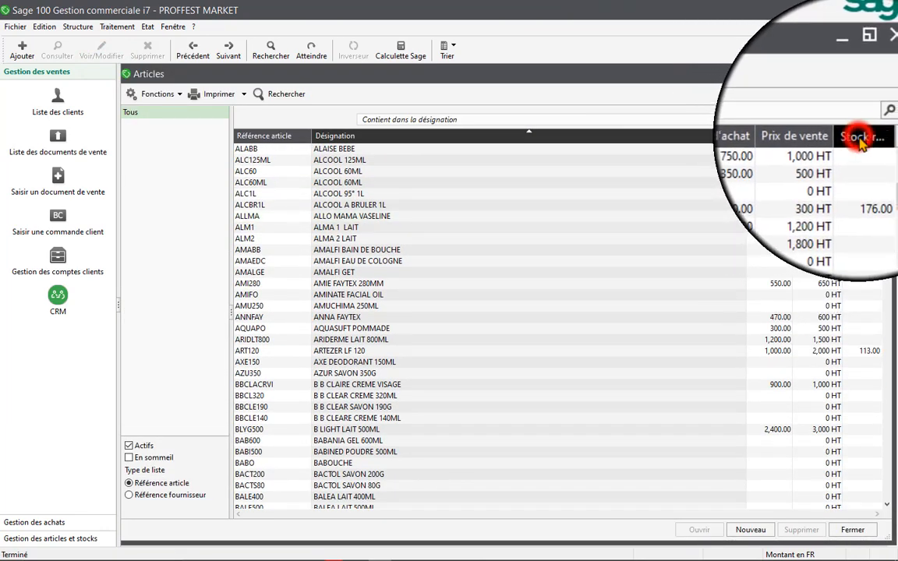
scroll(869, 374, down, 5)
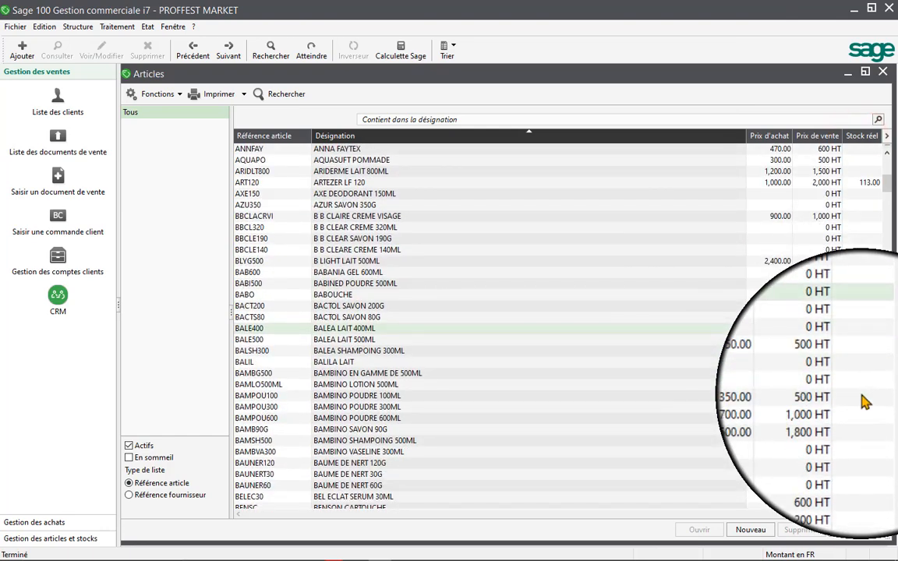
scroll(865, 397, down, 5)
scroll(866, 366, up, 5)
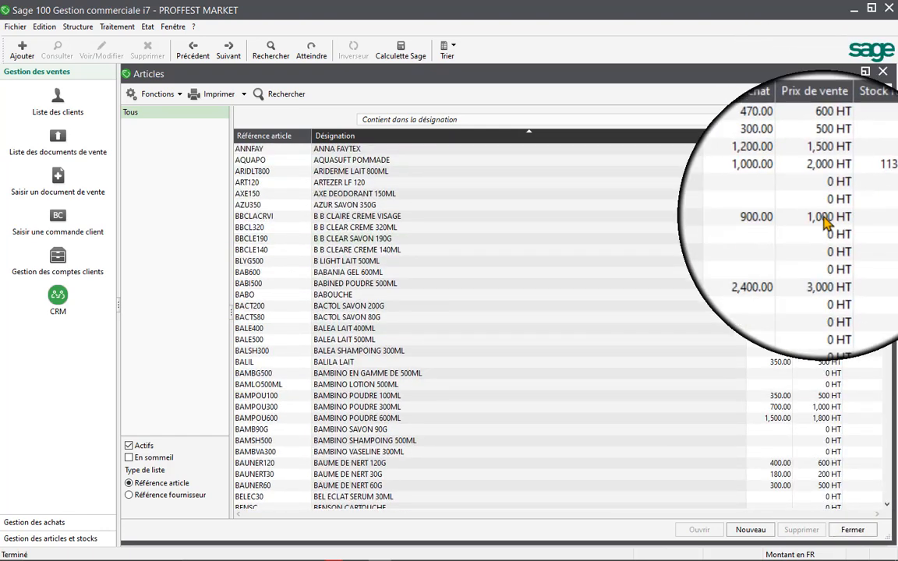
scroll(824, 221, up, 10)
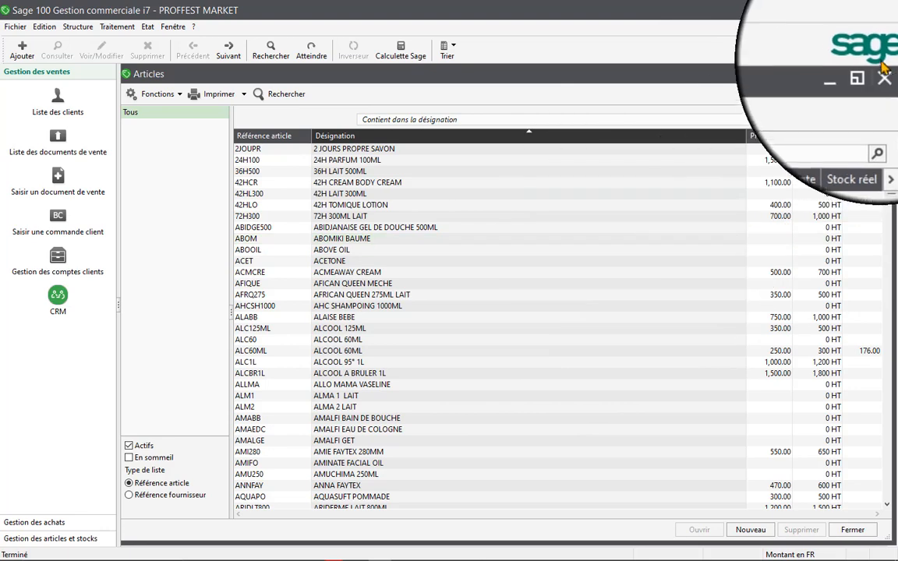
click(888, 74)
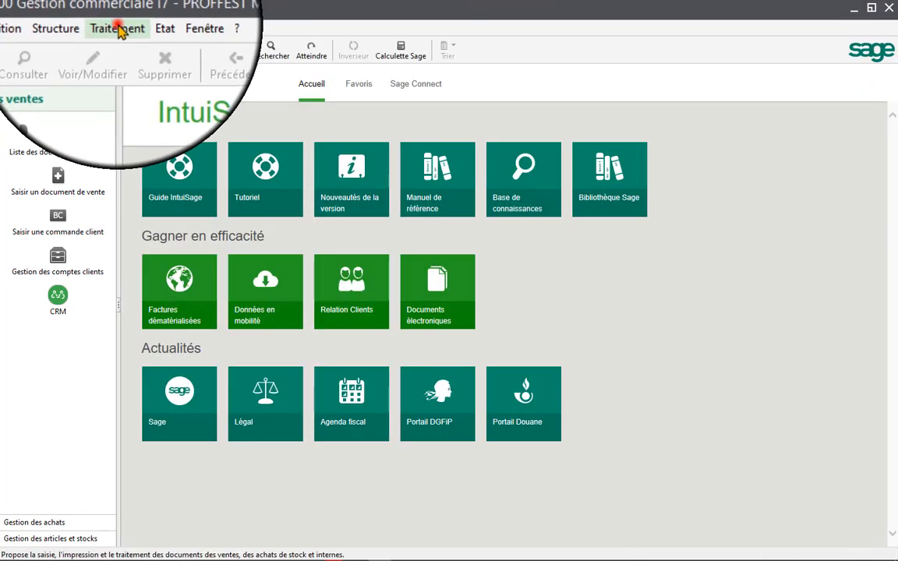
Open the purchase documents list and start adding a new document
click(118, 29)
click(114, 62)
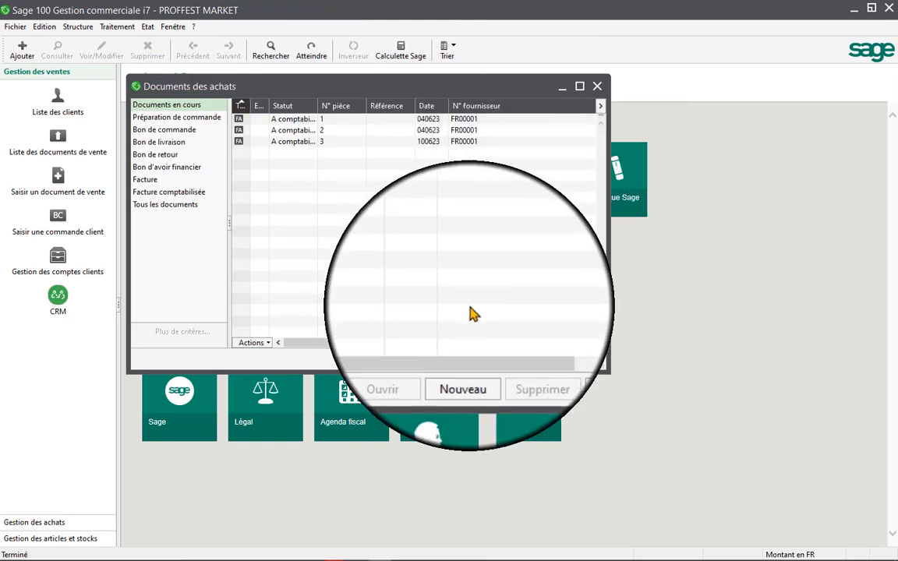
click(465, 360)
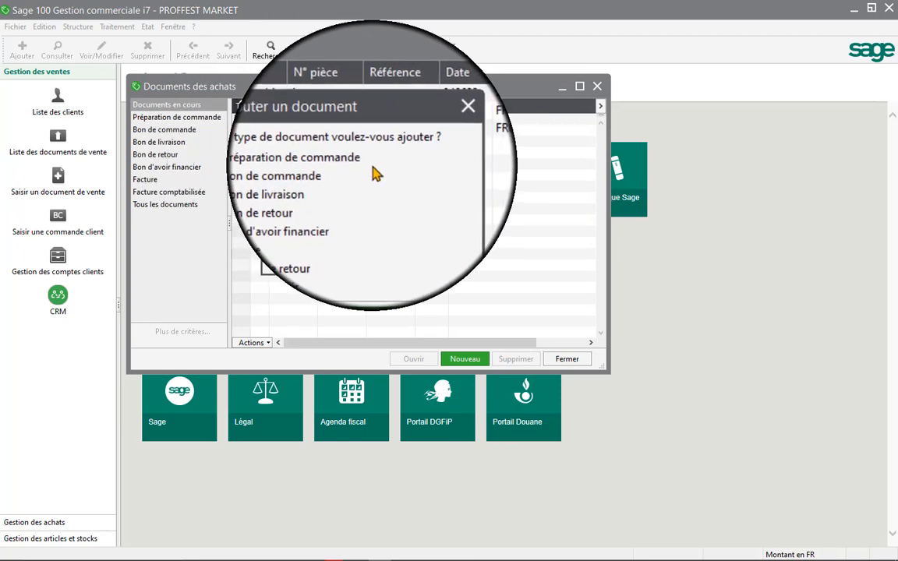
Review the purchase document types on offer, such as Préparation de commande, Bon de commande, Bon de livraison, Bon de retour and Facture
click(272, 171)
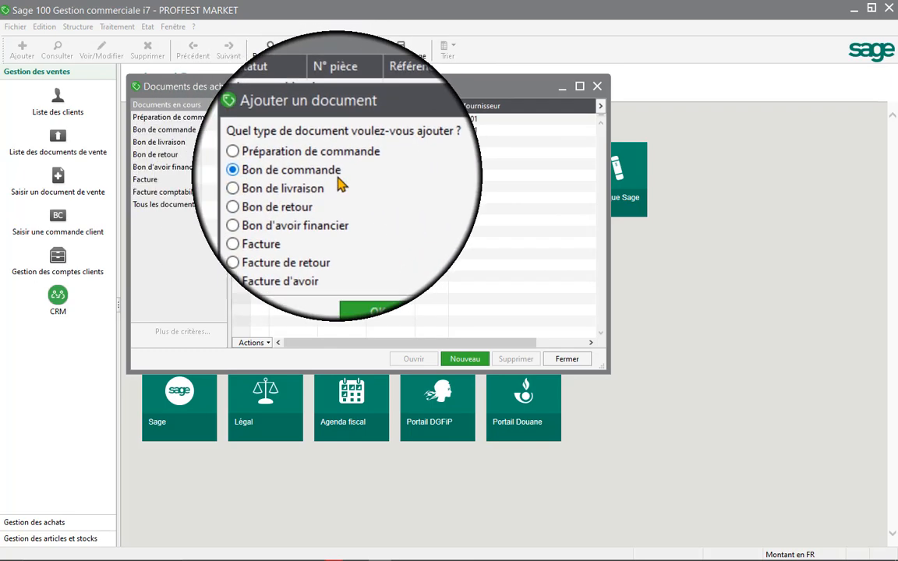
click(273, 187)
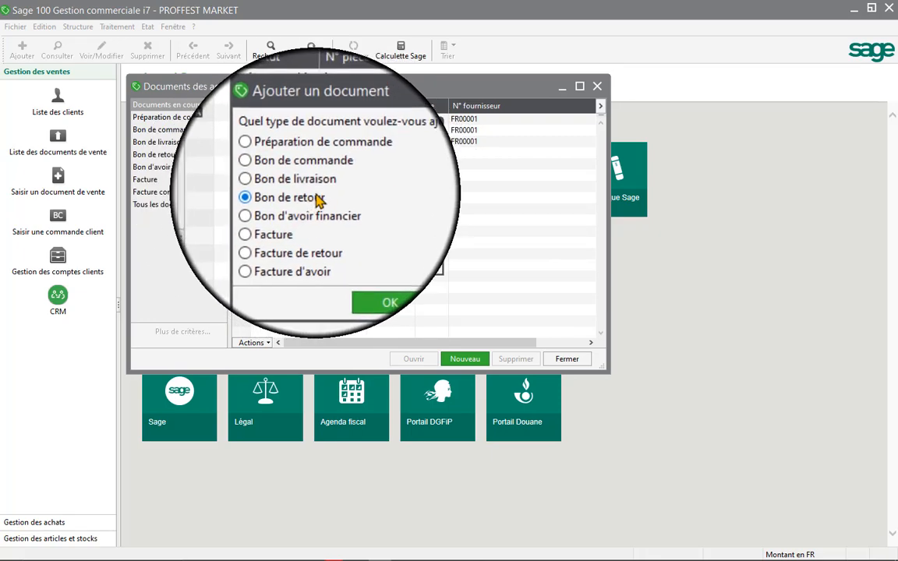
click(310, 182)
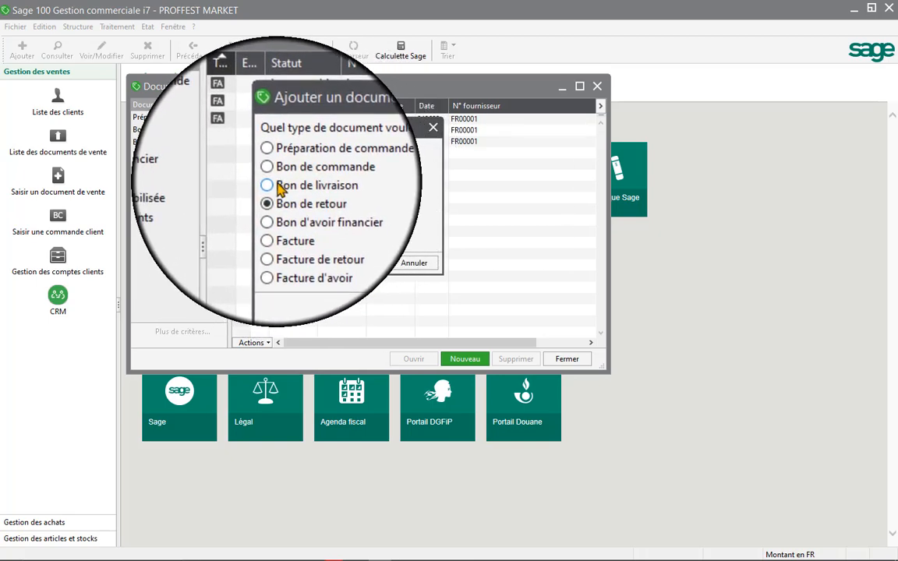
click(278, 163)
click(278, 180)
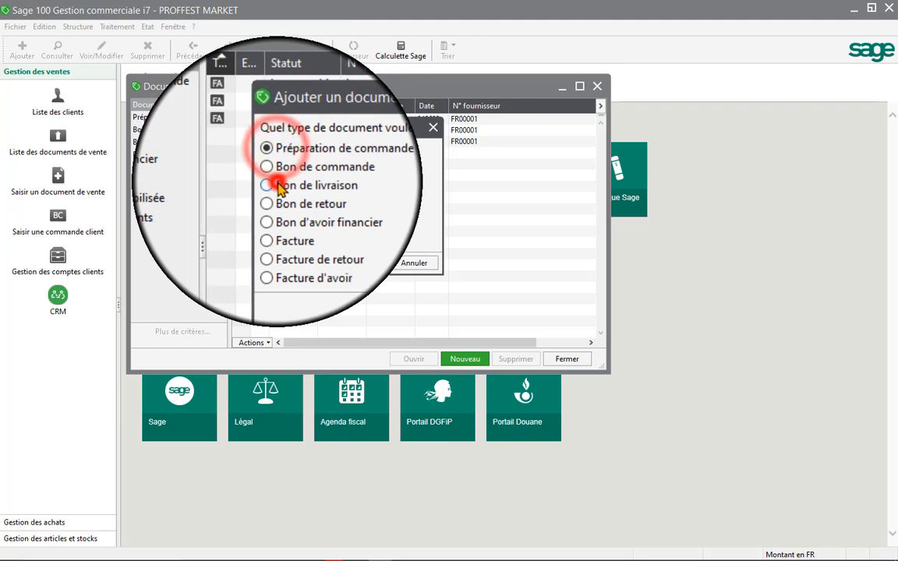
click(279, 193)
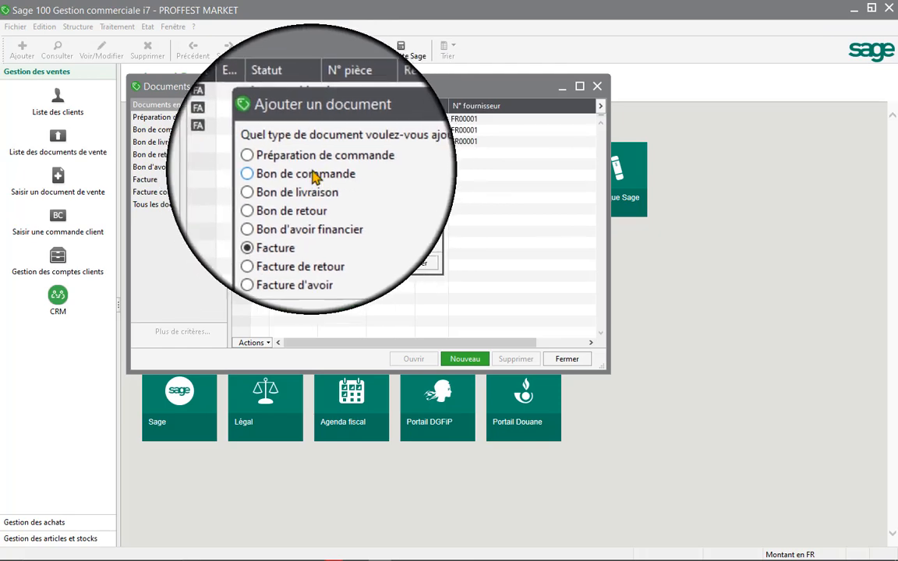
click(279, 174)
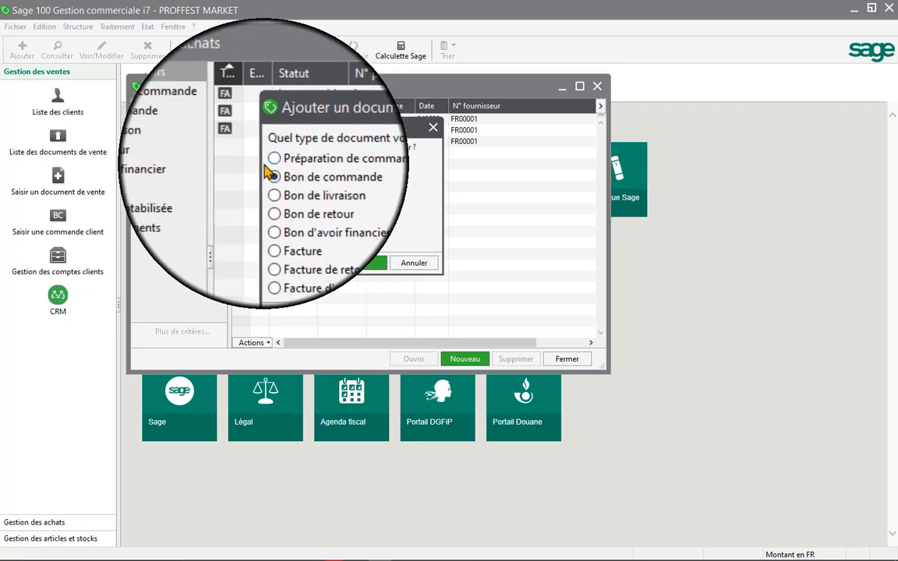
click(269, 222)
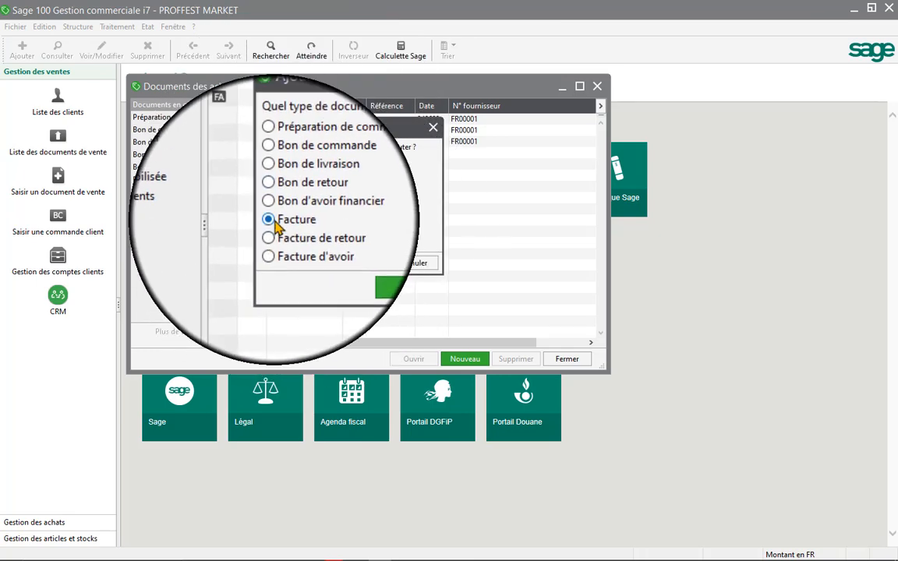
Create a Facture purchase document, maximize its window, and choose and validate the supplier in its header
click(288, 175)
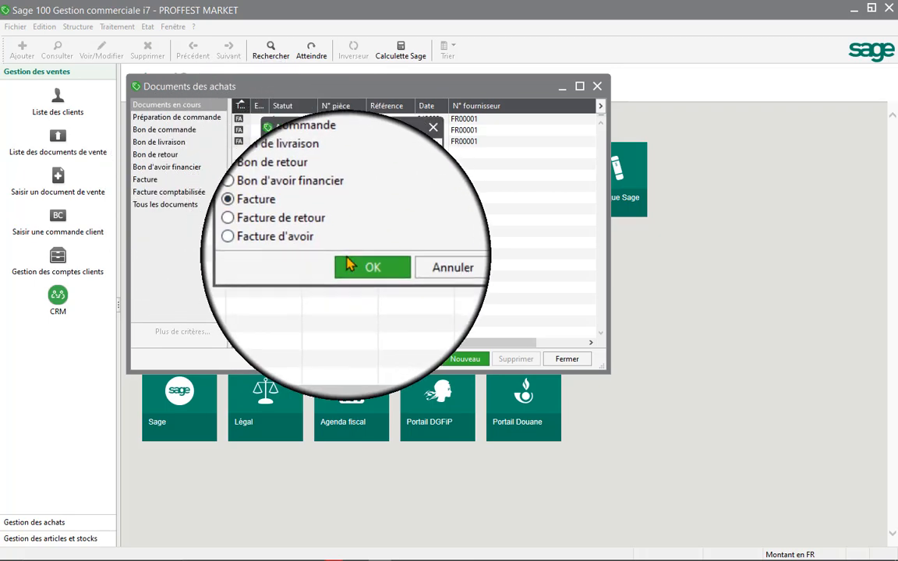
click(347, 264)
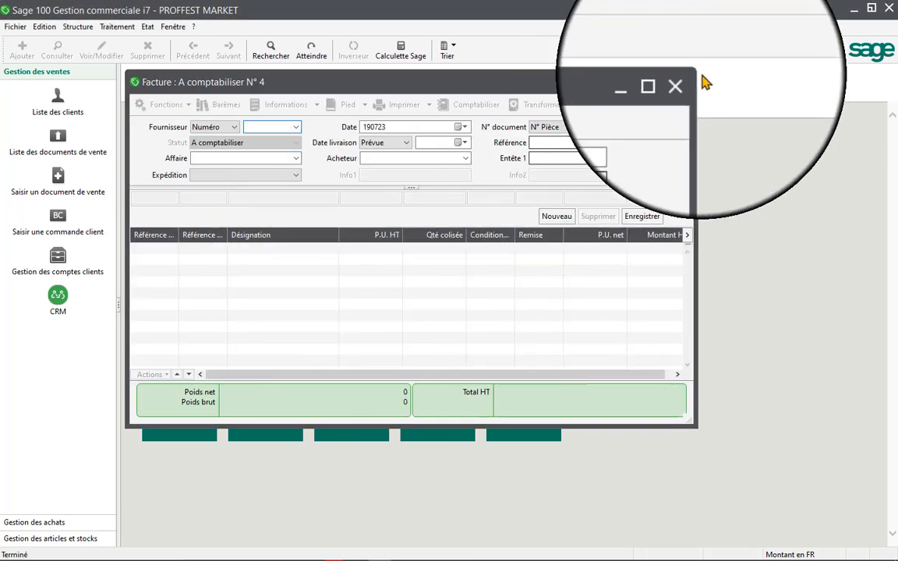
click(667, 83)
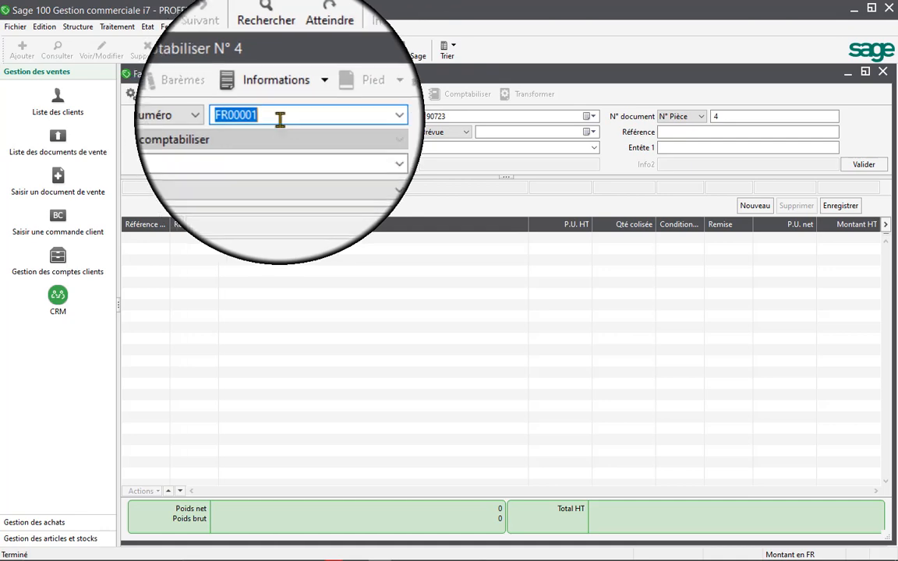
key(BackSpace)
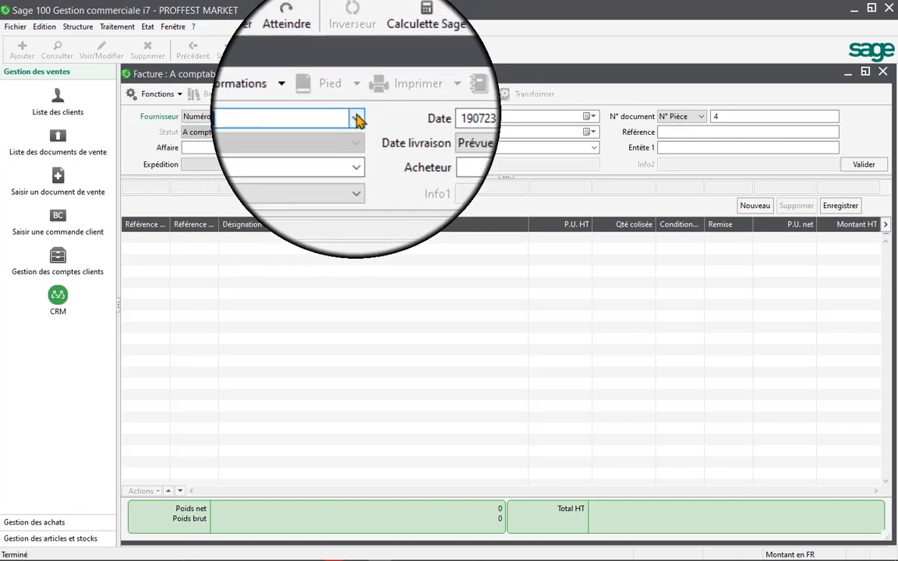
click(82, 28)
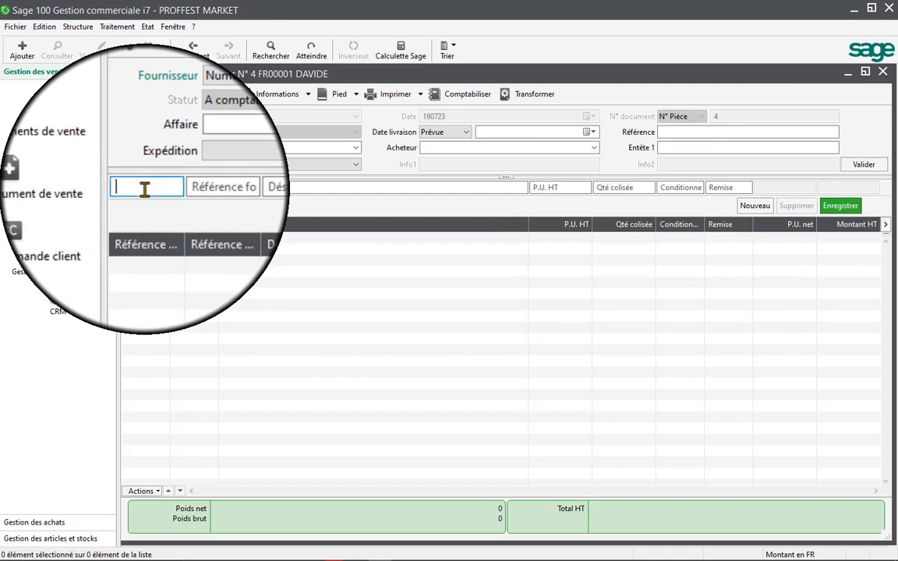
Add the article ALAISE BEBE (ALABB) to the invoice with a quantity of 100
text(T)
key(Tab)
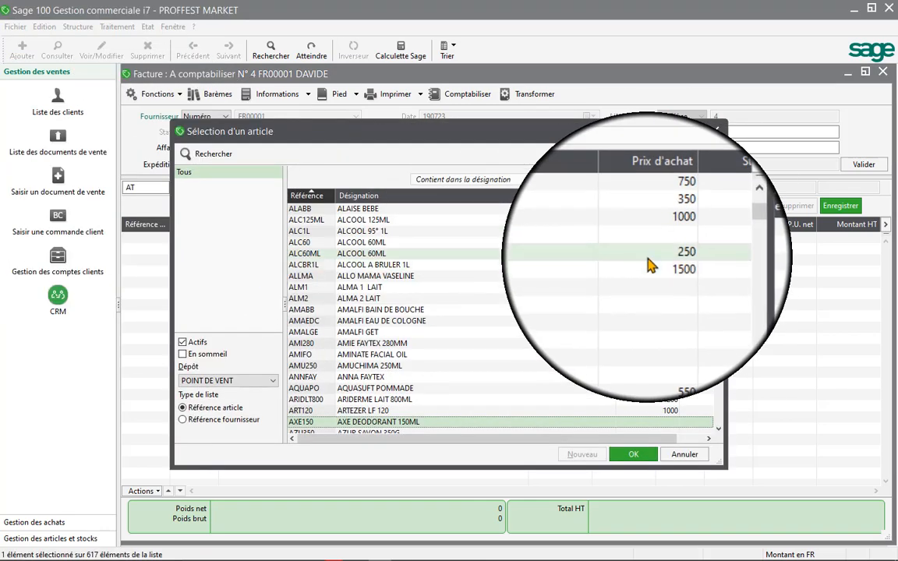
double_click(667, 212)
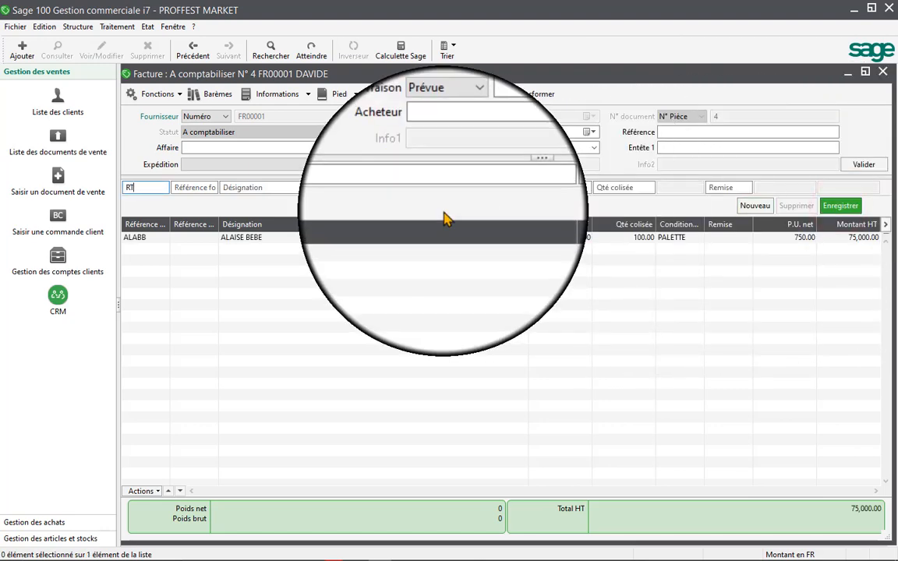
Add the article RAPIDE CLAIR 700ML (RAPCLA700) to the invoice with a quantity of 200 and save the line
key(Tab)
click(657, 258)
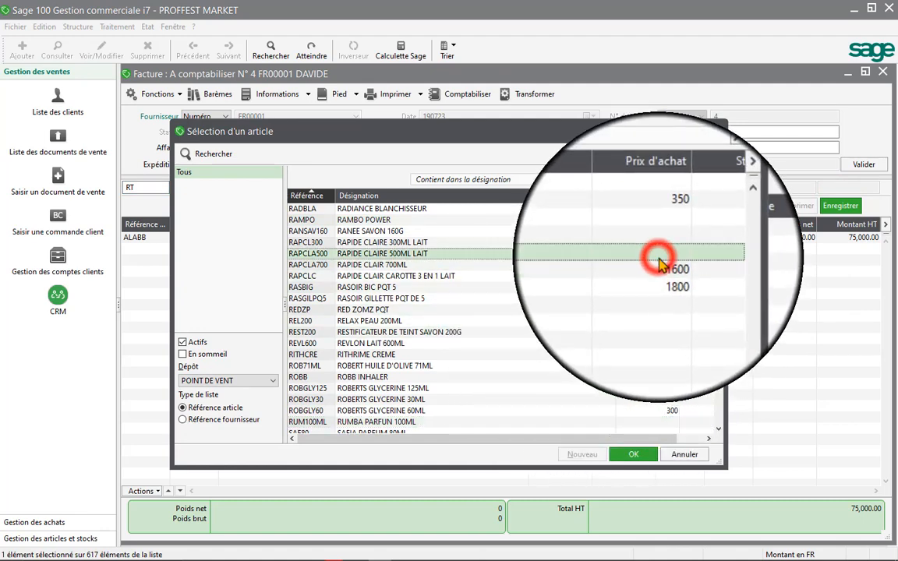
double_click(659, 263)
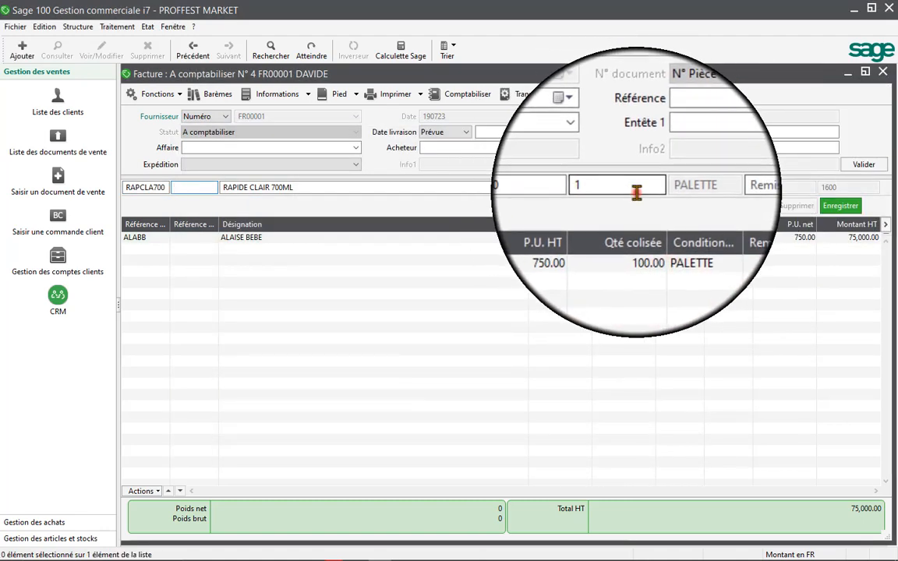
double_click(636, 188)
text(200)
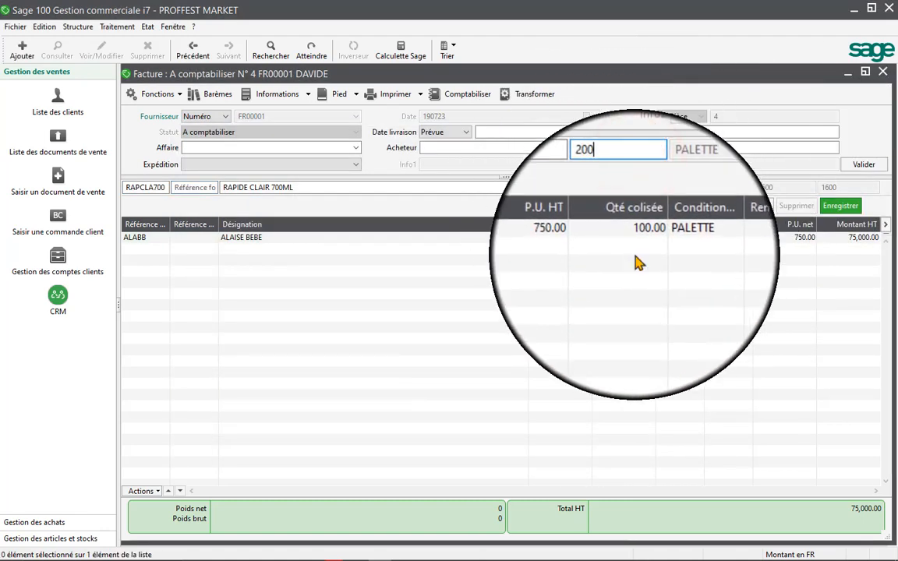
click(829, 204)
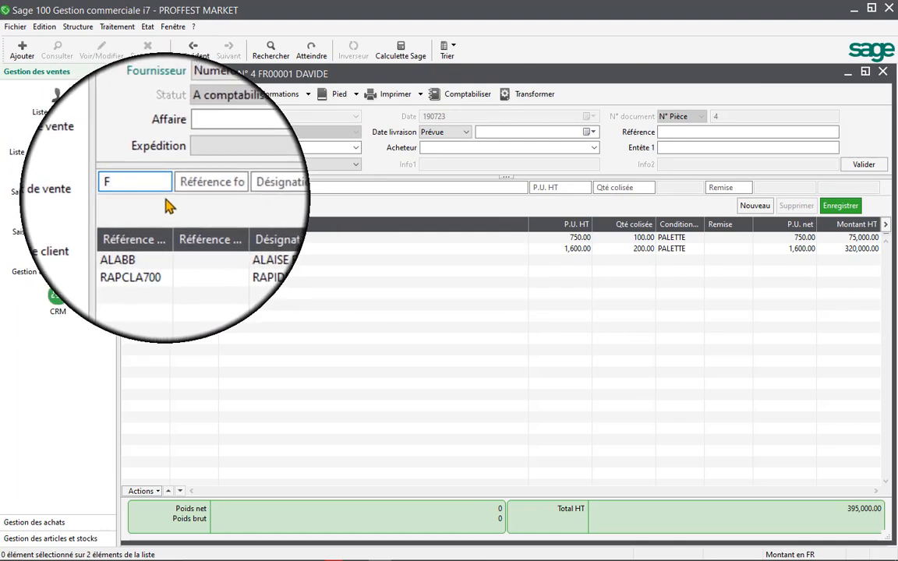
Add the article GENOILLERE N 6811 KNEE SUPPORT (GENO6811) to the invoice with a quantity of 190 and save the line
text(RF)
key(Tab)
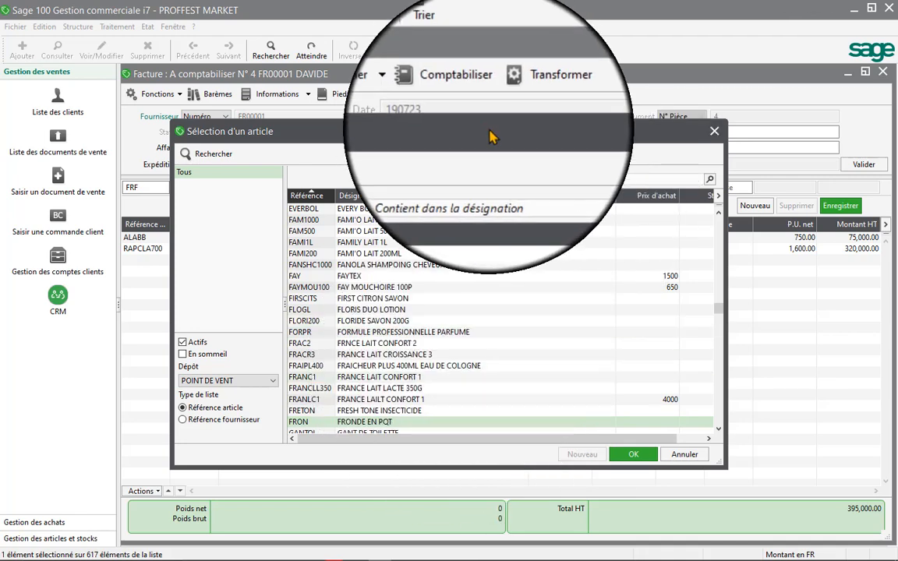
drag(491, 137, 524, 117)
scroll(537, 200, down, 1)
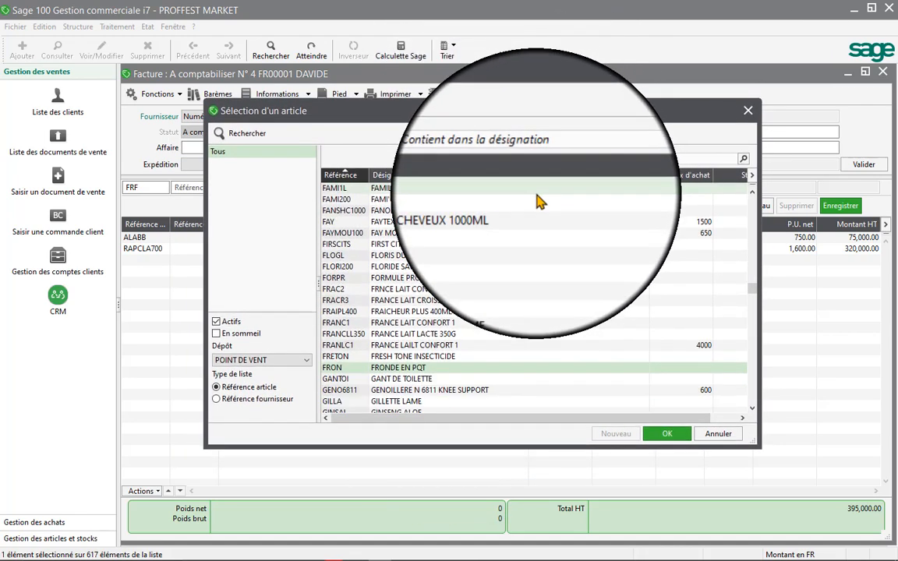
scroll(537, 224, down, 3)
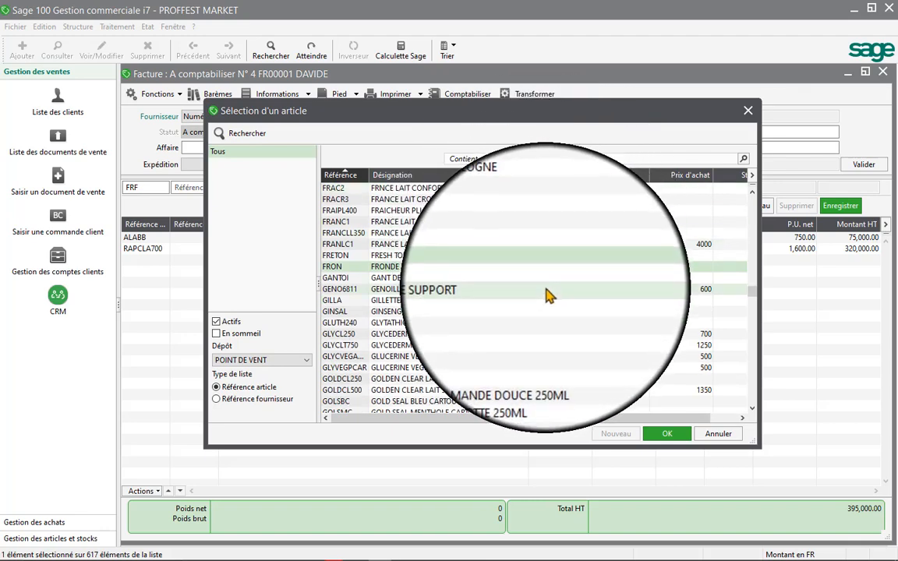
double_click(546, 289)
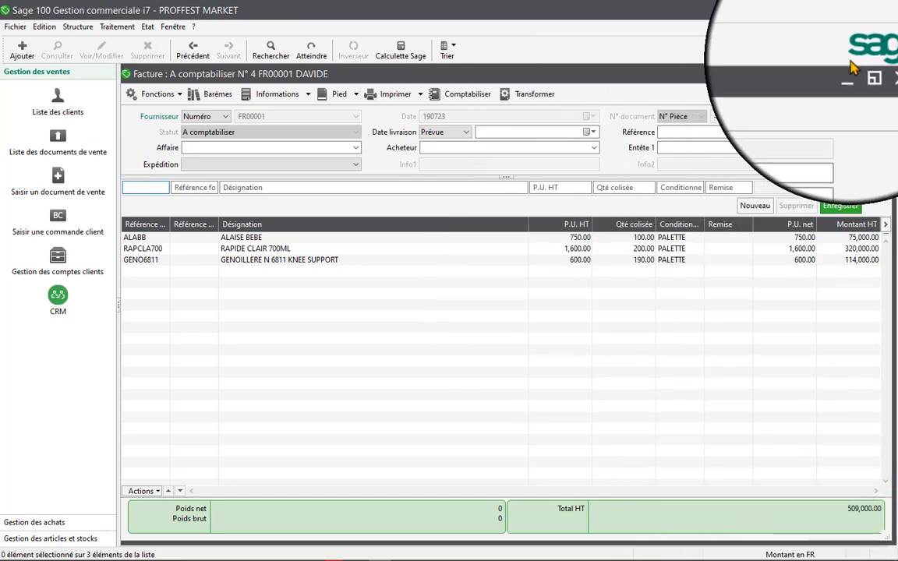
Close the purchase invoice and open the article list in a maximized window
click(743, 75)
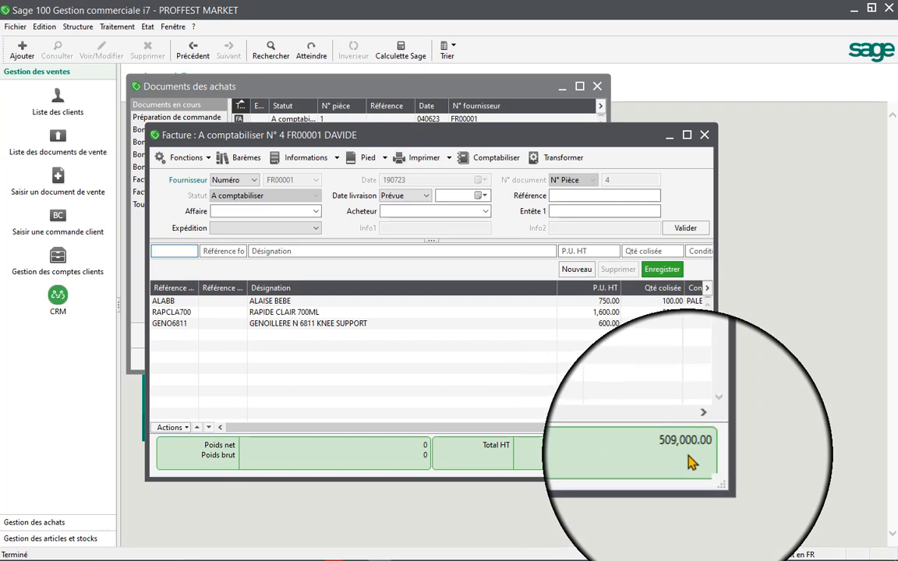
click(704, 137)
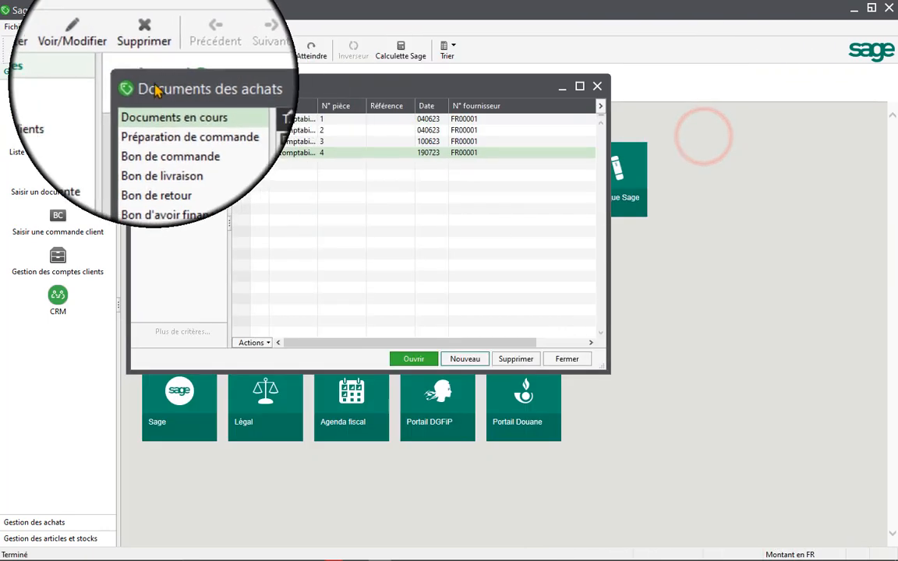
click(77, 59)
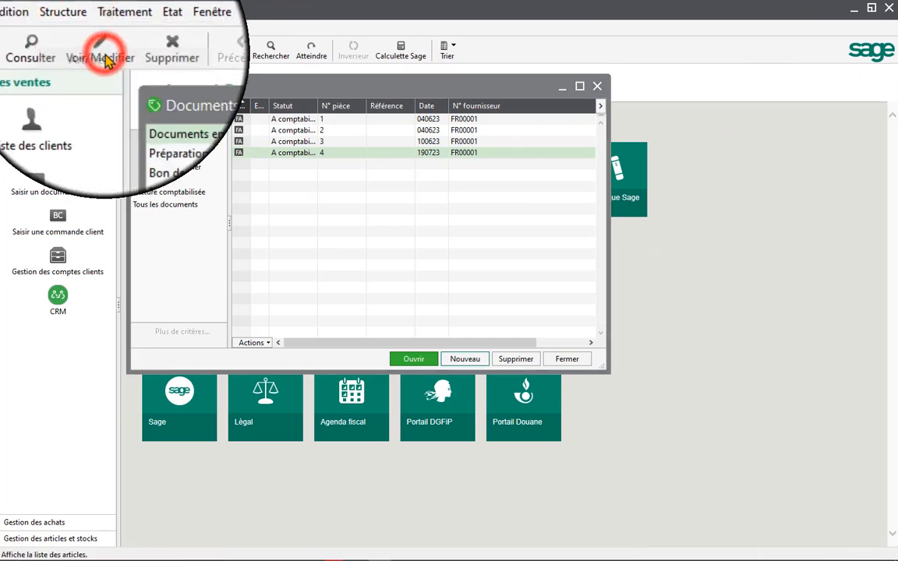
drag(697, 84, 700, 78)
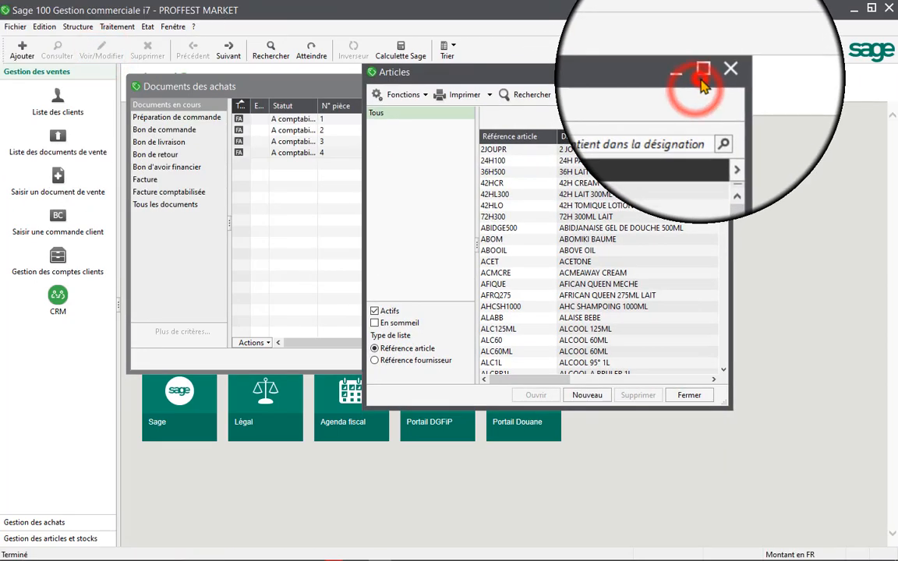
click(701, 73)
Check the real stock of ALAISE BEBE and RAPIDE CLAIR 700ML in the article list
scroll(861, 312, down, 1)
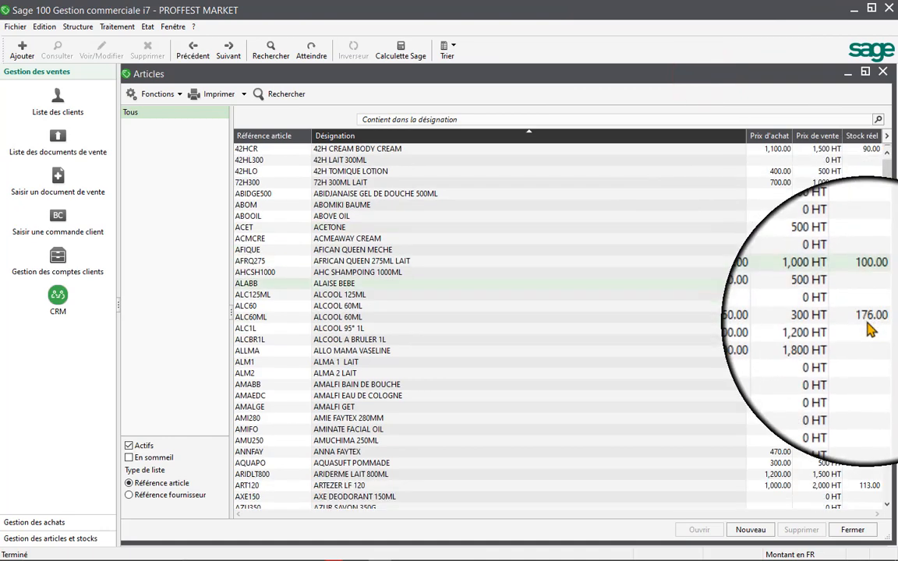
scroll(867, 351, down, 11)
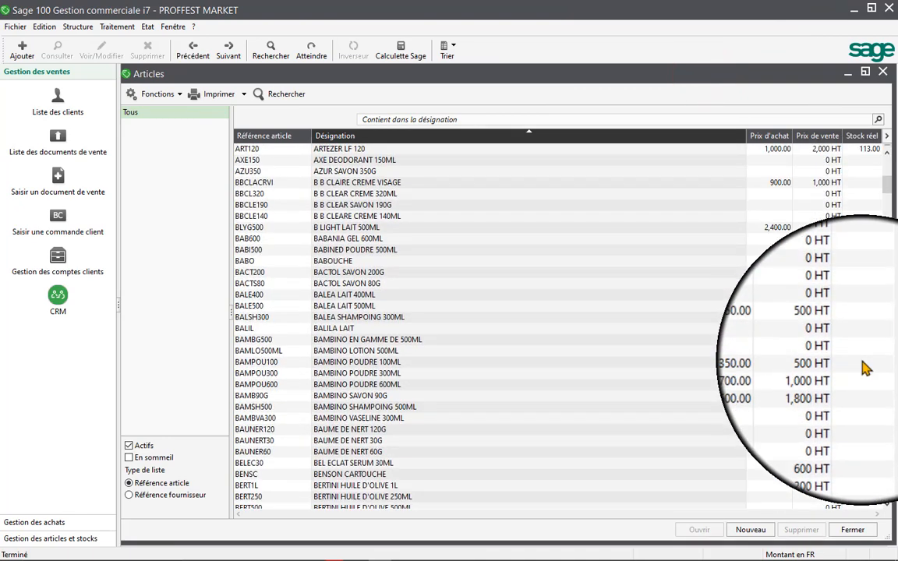
scroll(878, 382, down, 7)
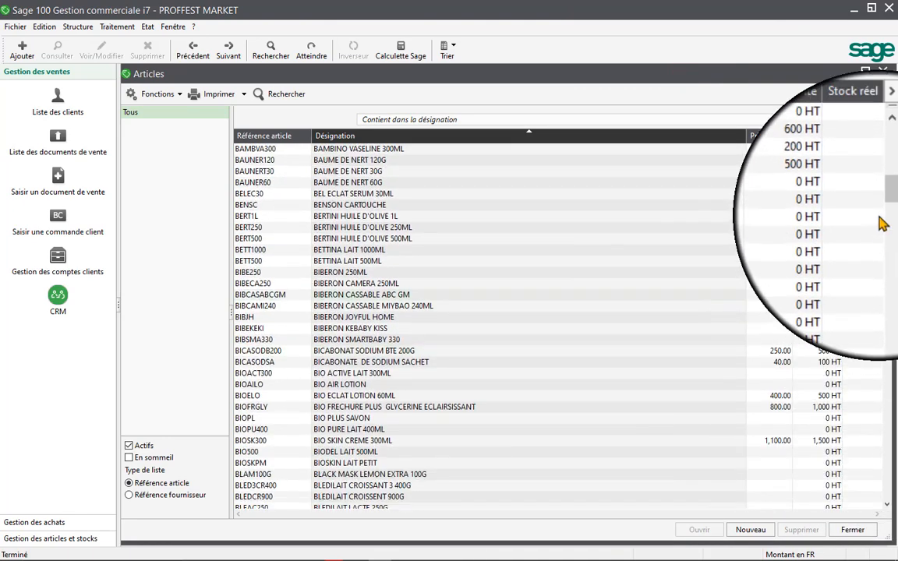
click(888, 203)
drag(889, 203, 894, 423)
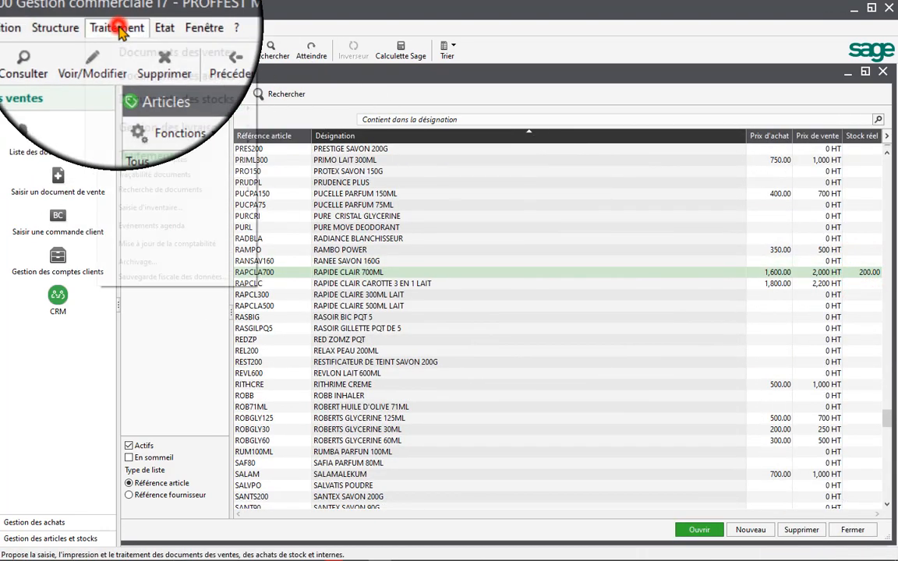
Reopen the newest purchase invoice and examine the real stock of ALAISE BEBE (ALABB) in the article list
click(117, 26)
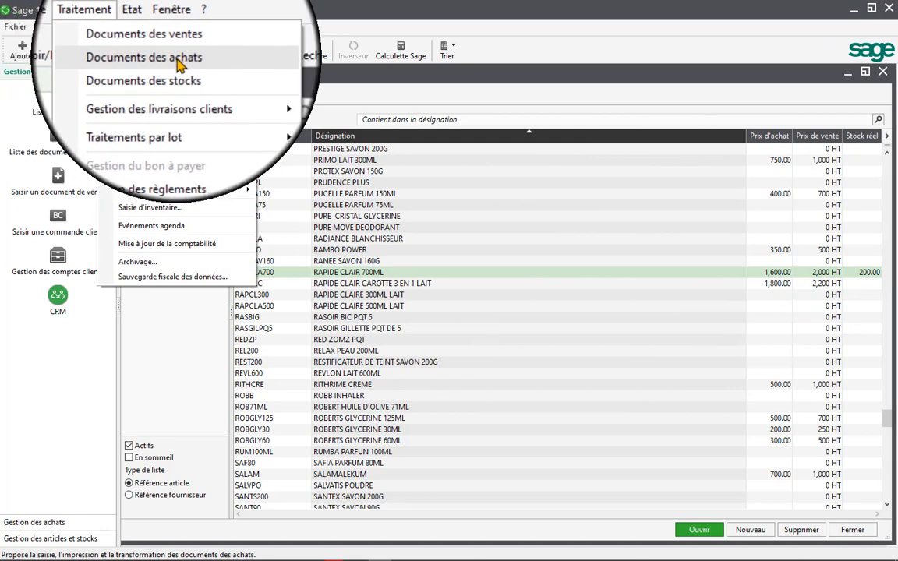
click(177, 60)
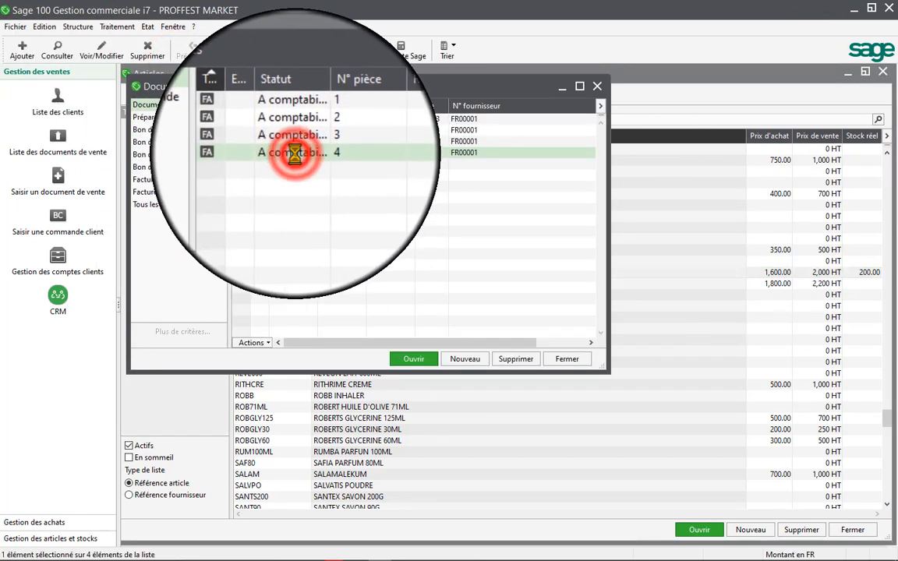
click(806, 193)
scroll(806, 176, up, 8)
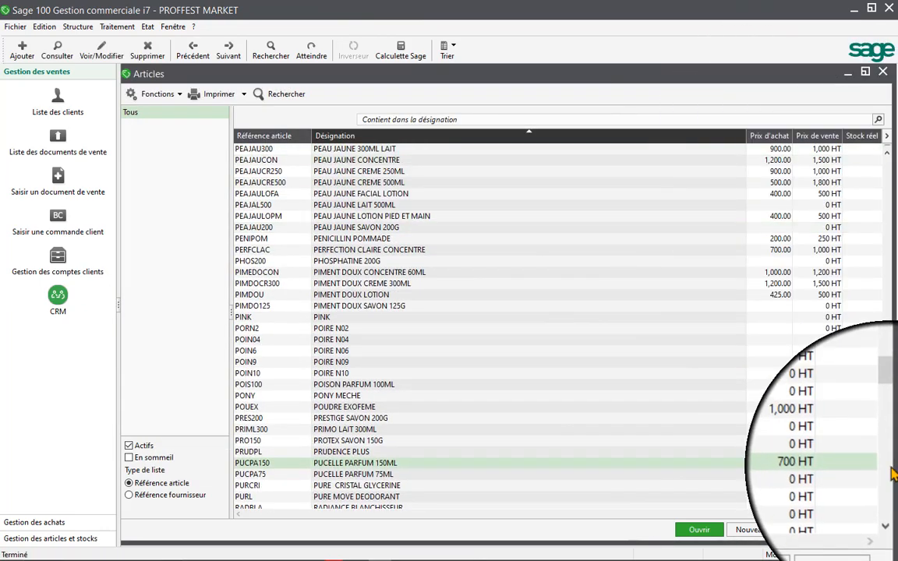
drag(885, 409, 885, 154)
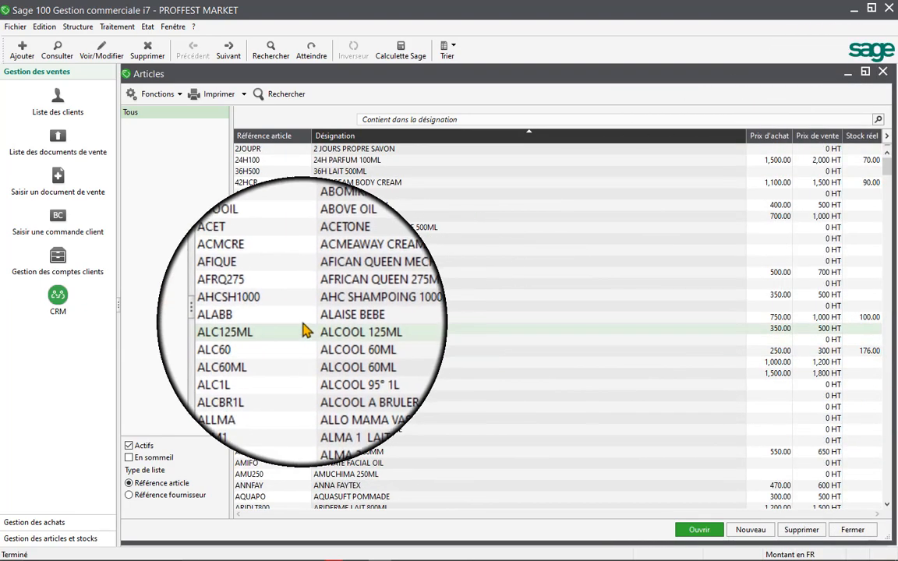
click(358, 319)
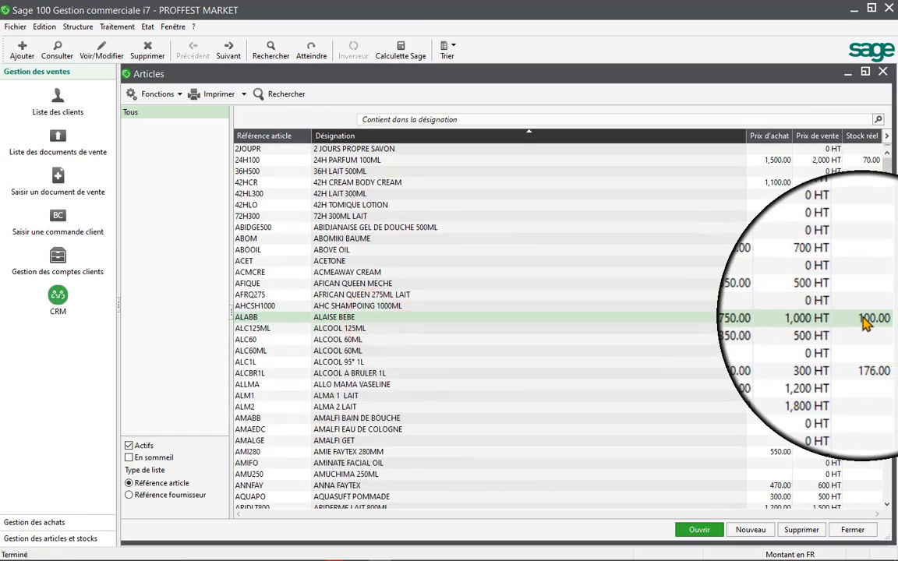
Restore the article list's window size, view the invoice lines, and compare them with the real stock of RAPIDE CLAIR 700ML (RAPCLA700)
click(873, 73)
click(224, 135)
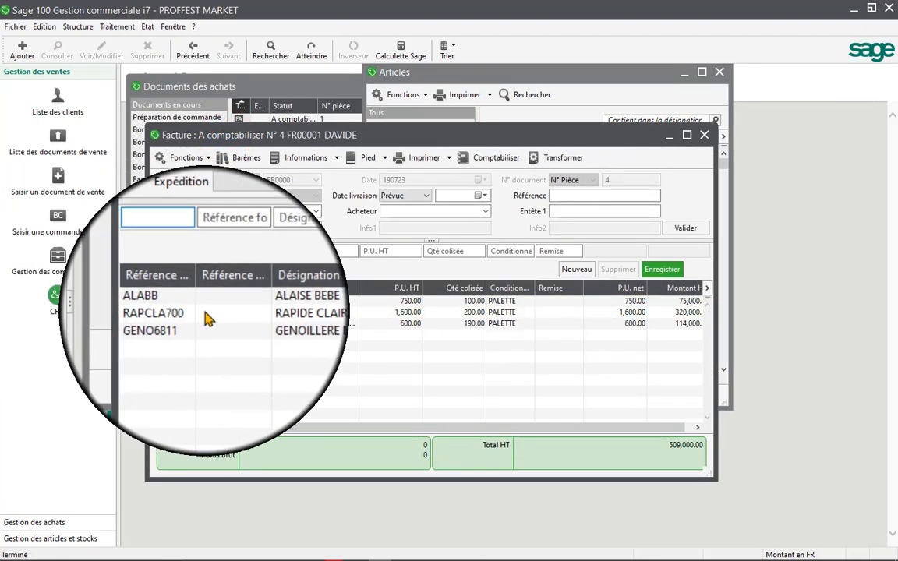
click(586, 72)
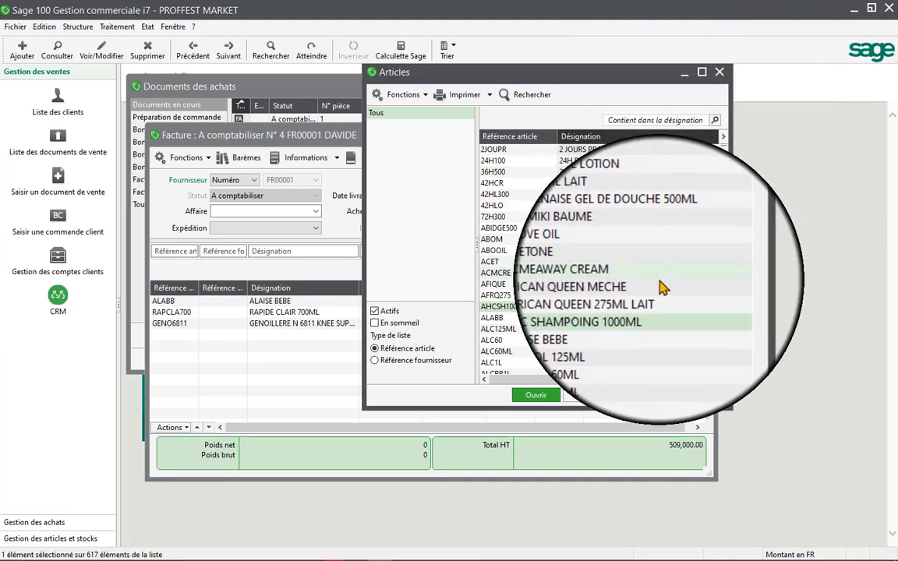
key(r)
scroll(656, 280, down, 3)
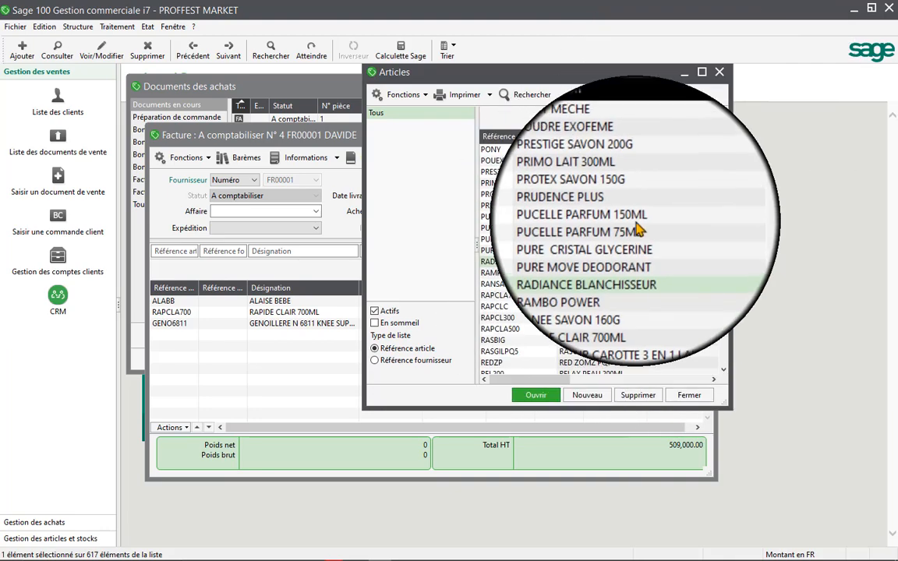
click(703, 73)
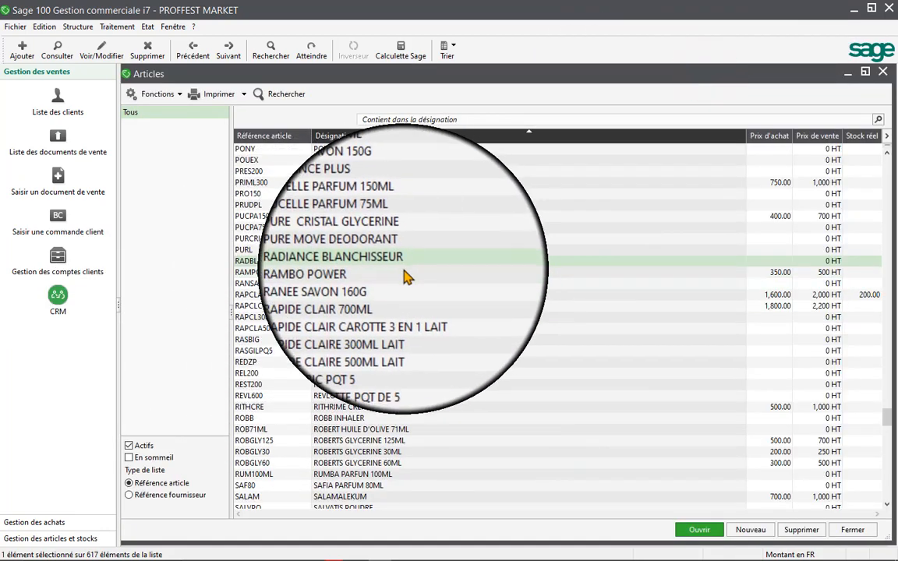
click(371, 294)
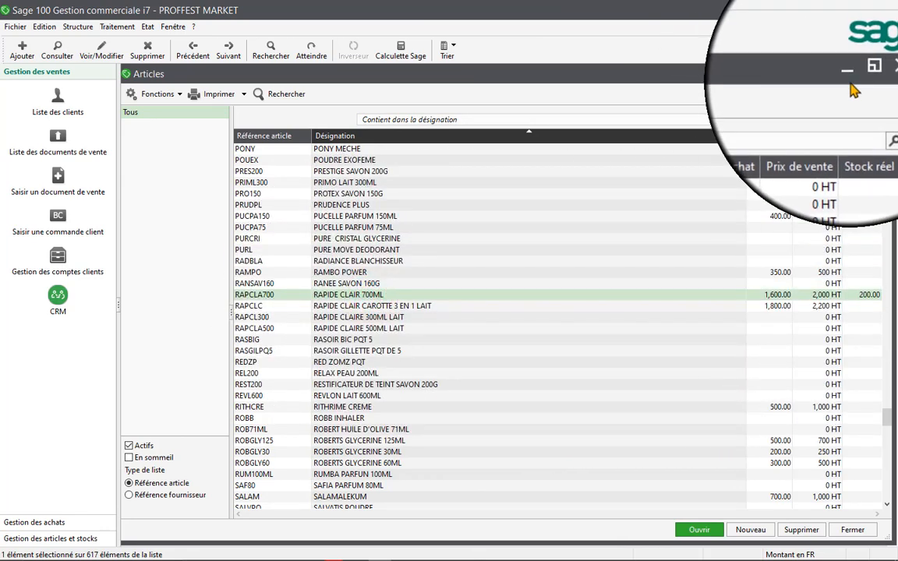
Minimize the article list, review the quantities on the purchase invoice and close it
click(854, 73)
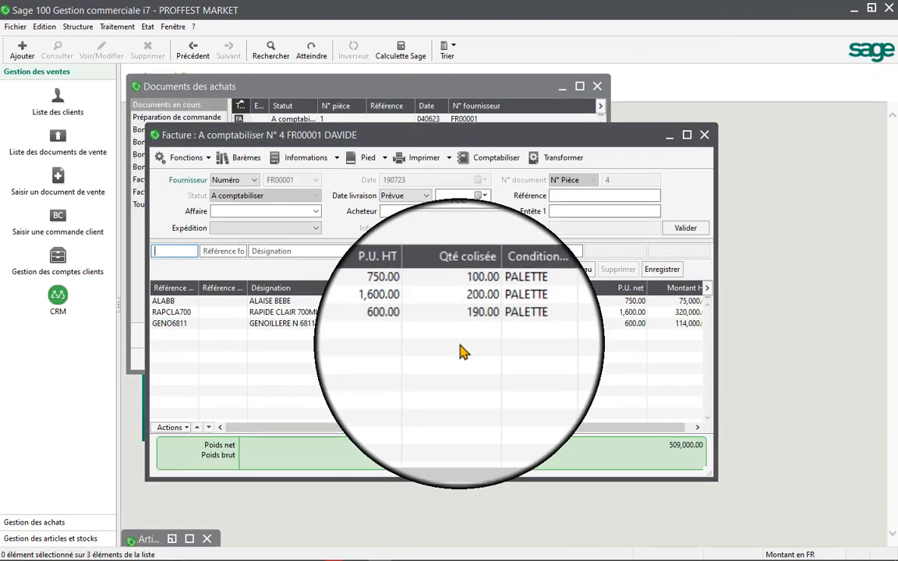
click(705, 136)
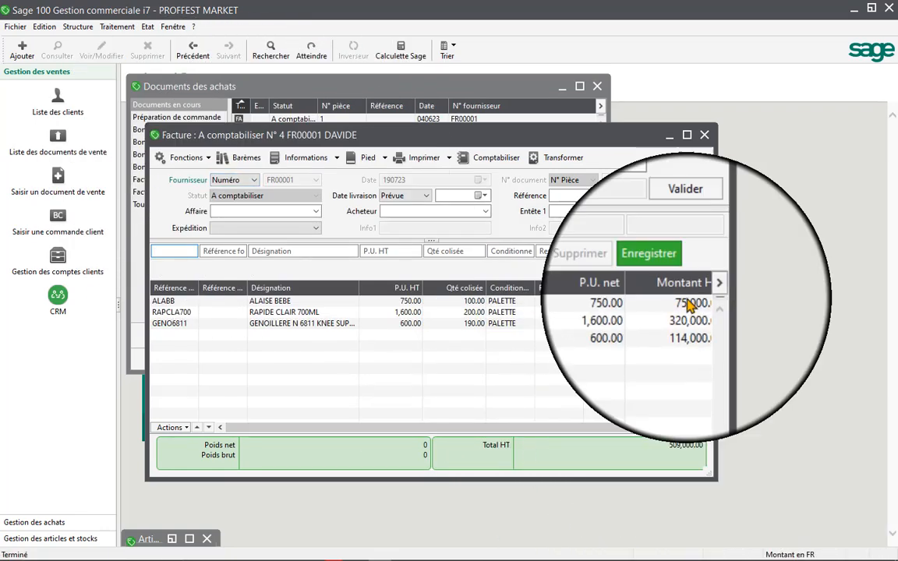
click(704, 135)
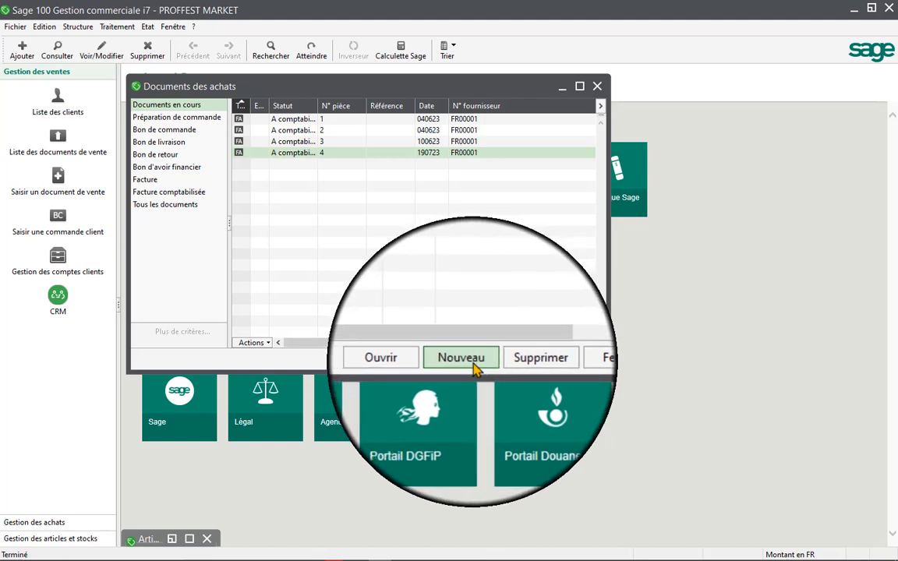
Create a Bon de commande purchase document, choose and validate its supplier, and maximize its window
click(468, 362)
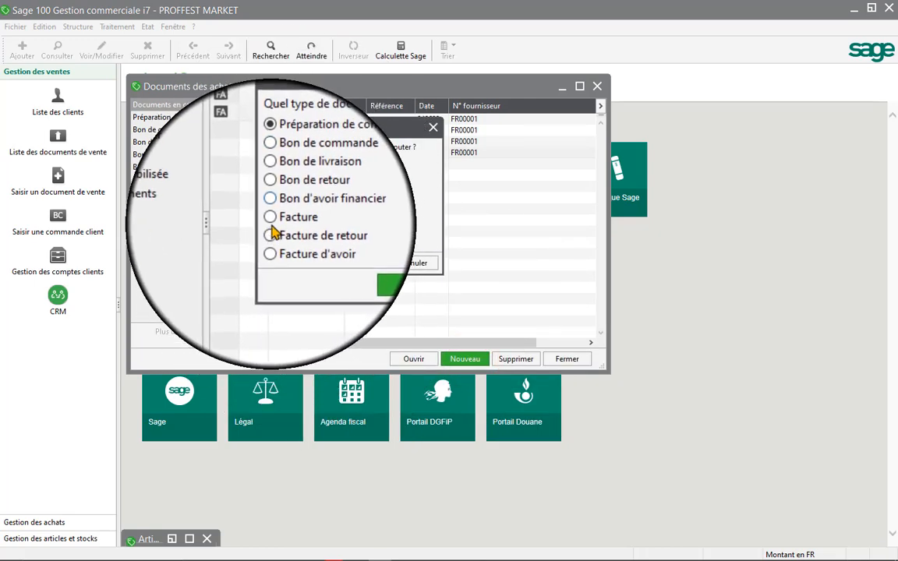
click(269, 222)
click(270, 173)
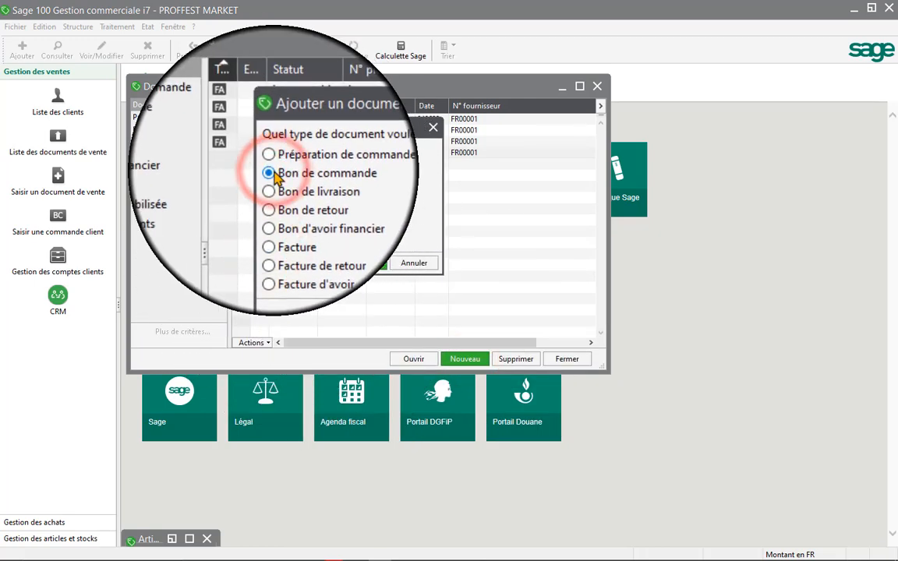
click(366, 263)
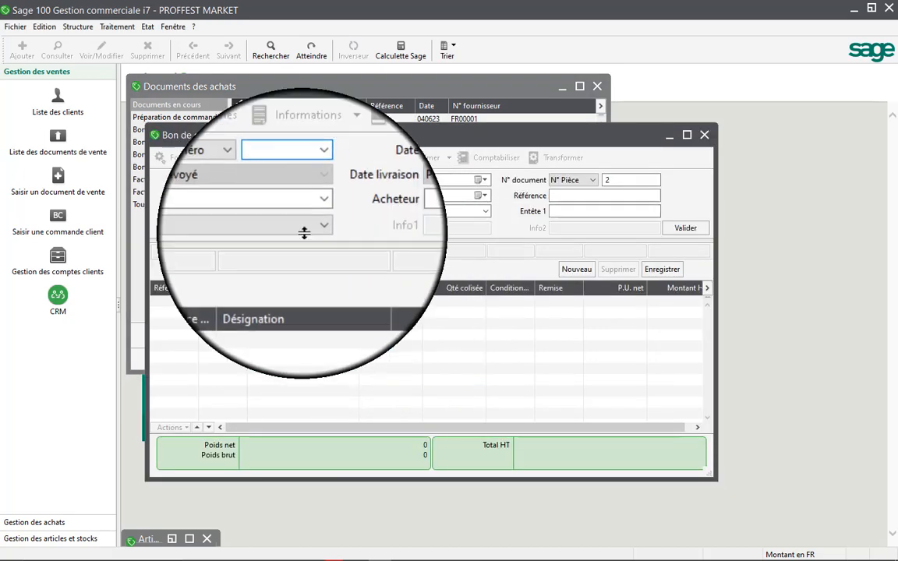
click(316, 181)
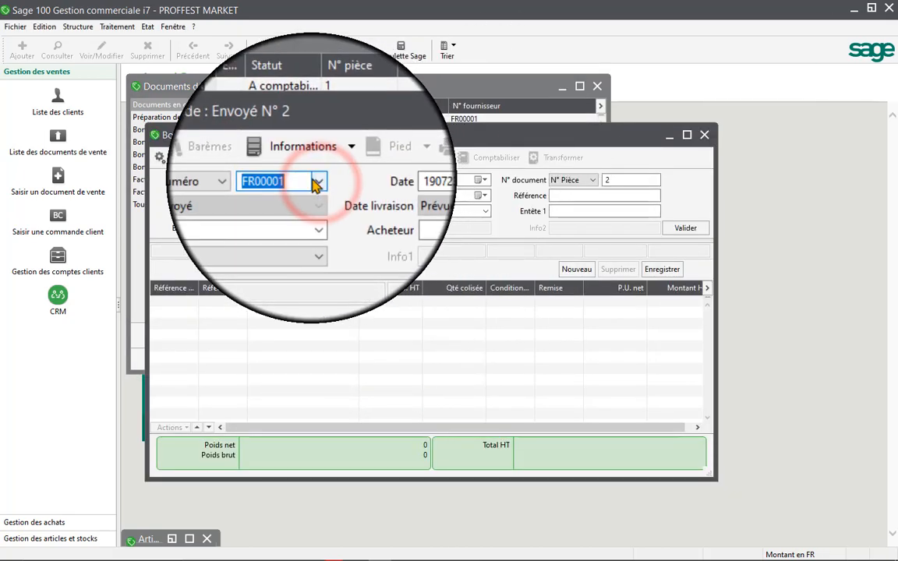
click(685, 228)
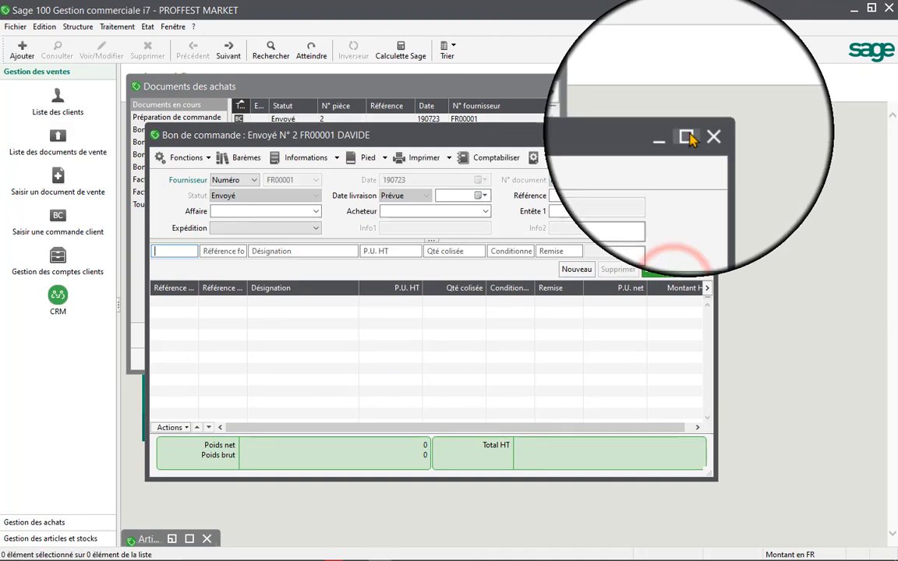
click(687, 138)
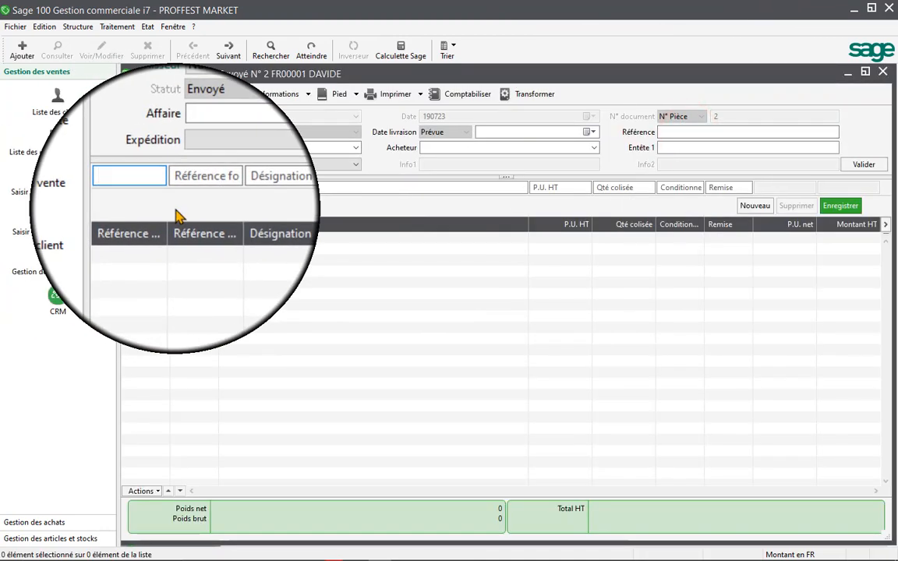
Add 42H TOMIQUE LOTION (42HLO) to the purchase order with a quantity of 195 and save the line
text(AR)
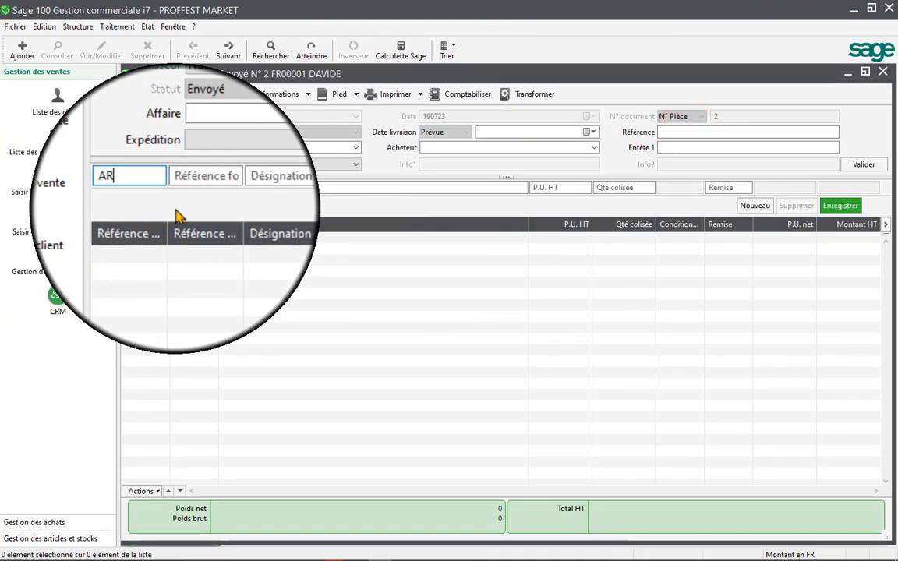
text(T)
key(Tab)
scroll(626, 378, up, 2)
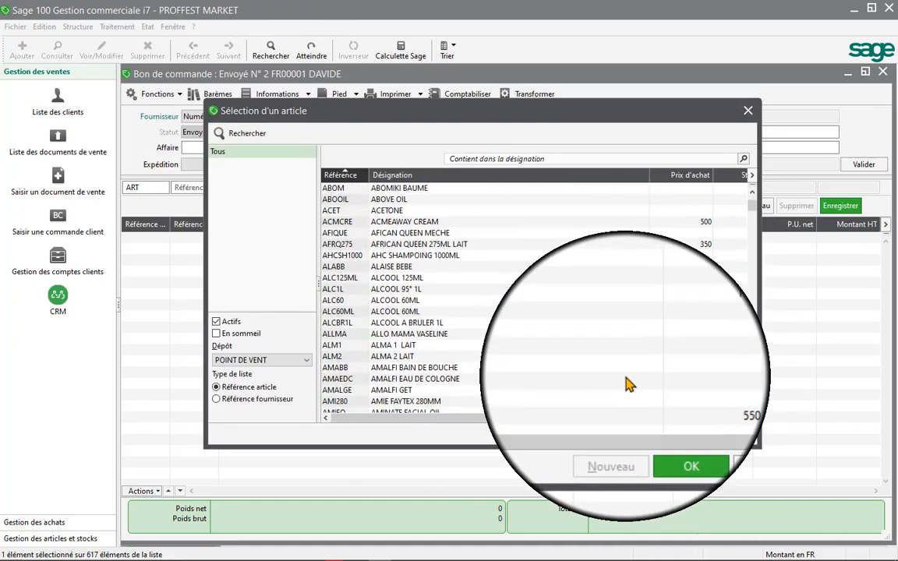
scroll(628, 384, up, 3)
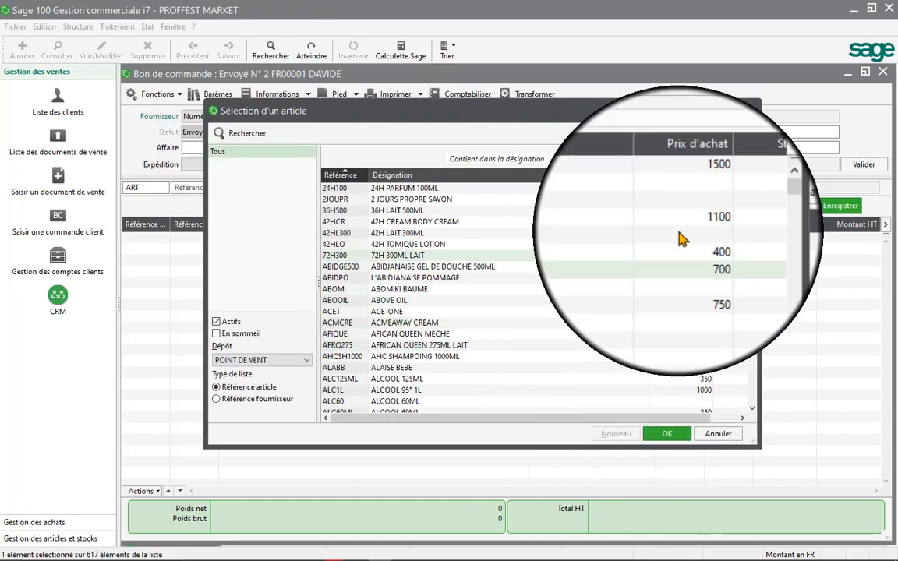
click(742, 418)
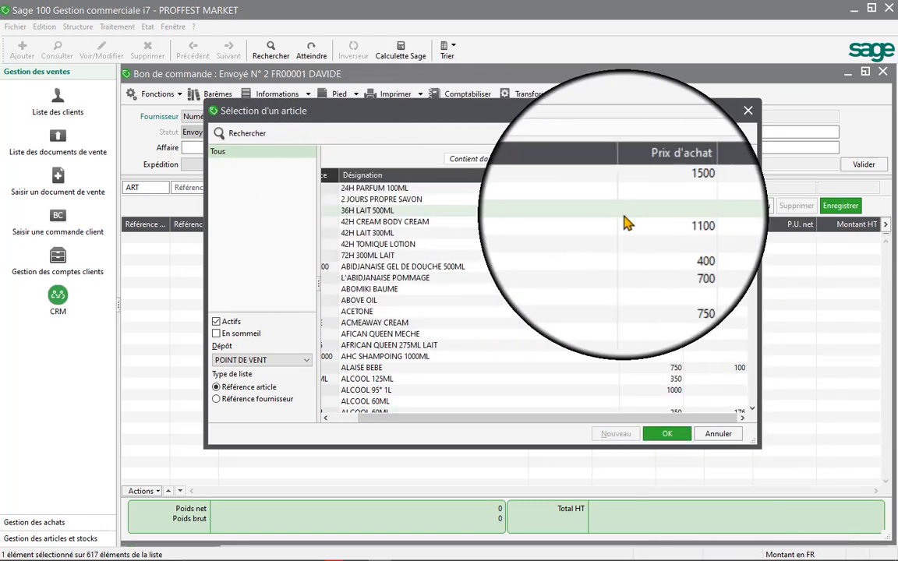
click(369, 245)
double_click(368, 244)
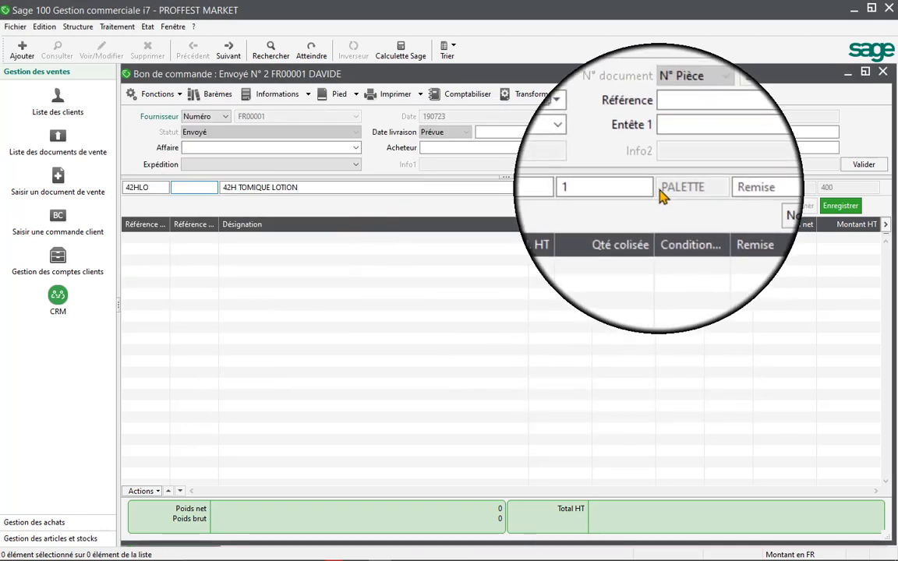
click(633, 187)
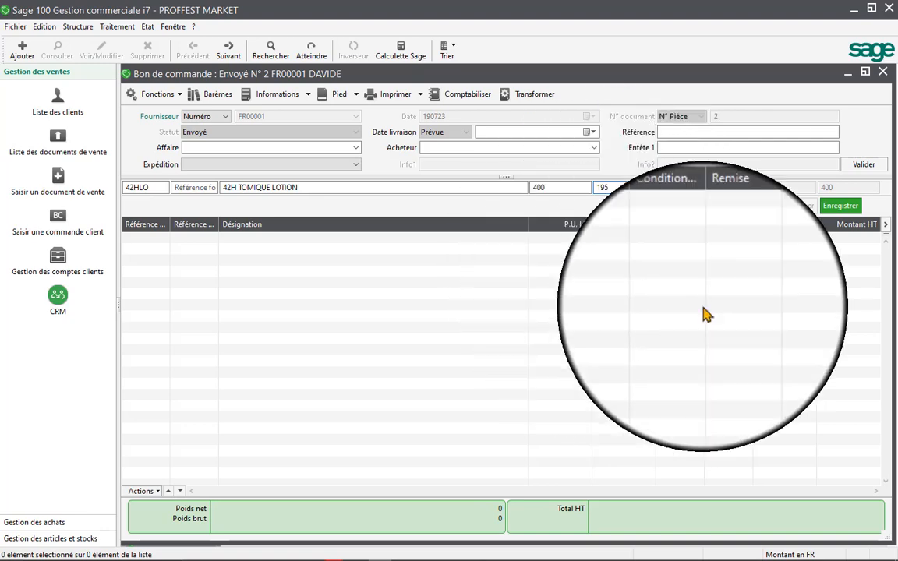
click(844, 201)
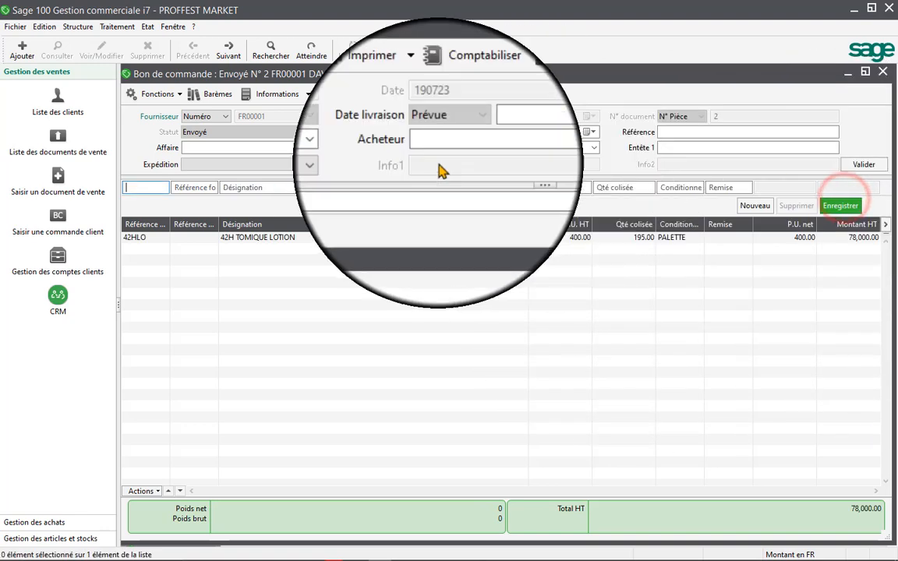
Add PIMENT DOUX LOTION (PIMDOU) to the purchase order with a quantity of 100 and save the line
text(R)
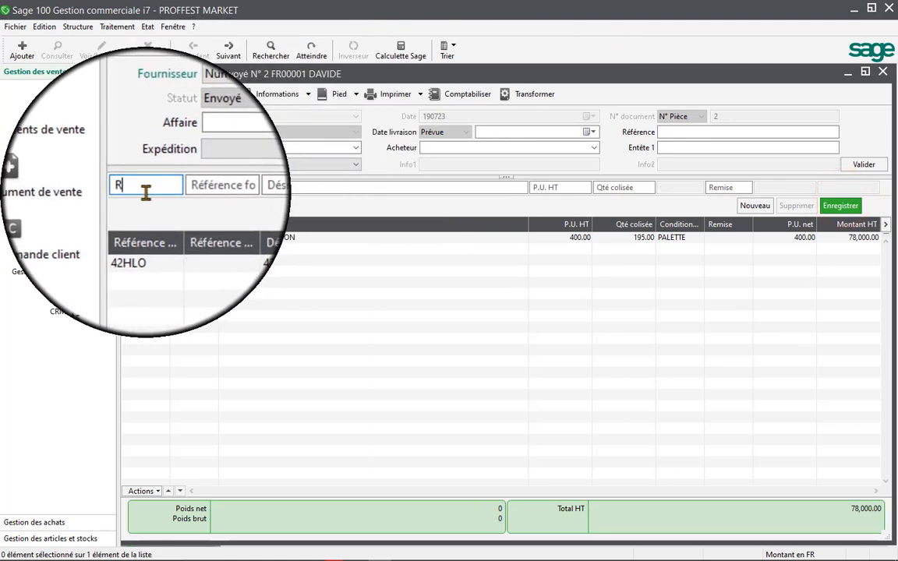
key(Tab)
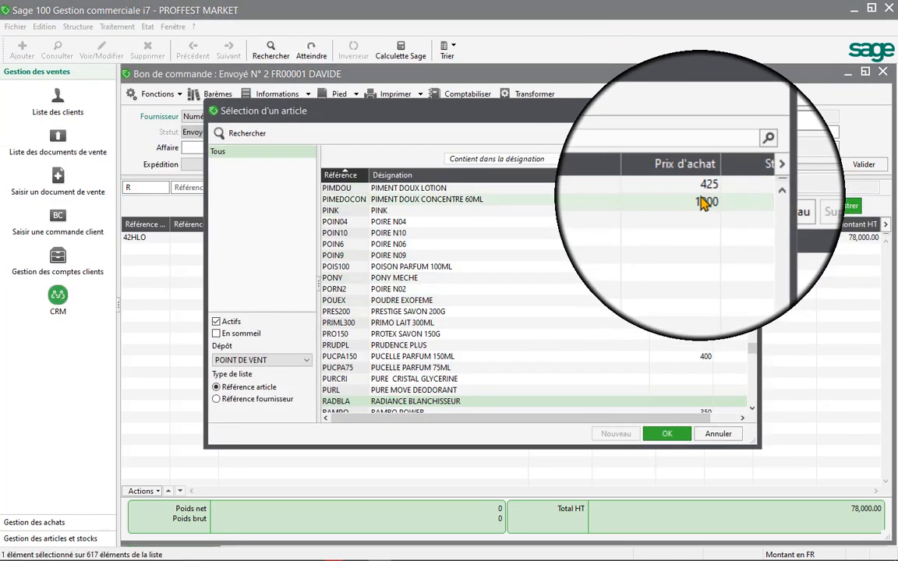
click(671, 417)
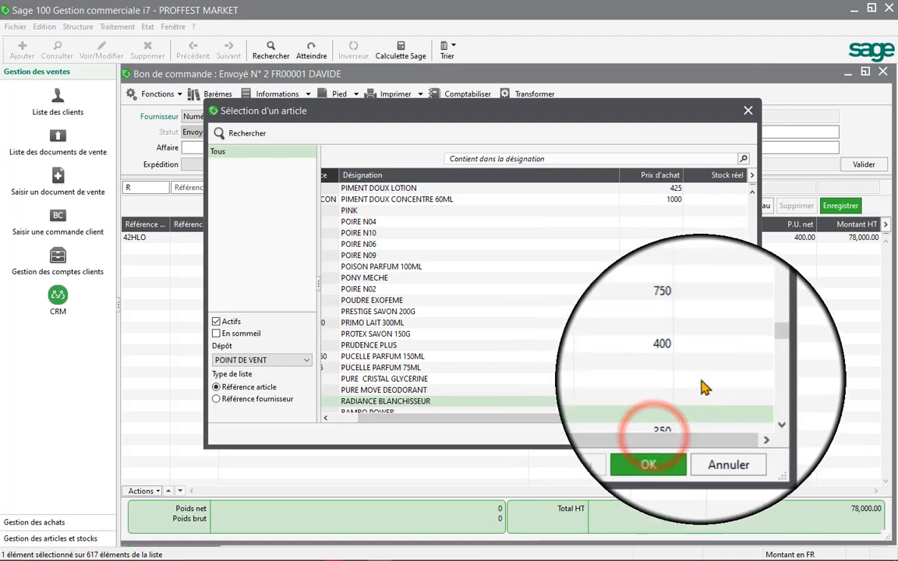
click(655, 189)
double_click(646, 188)
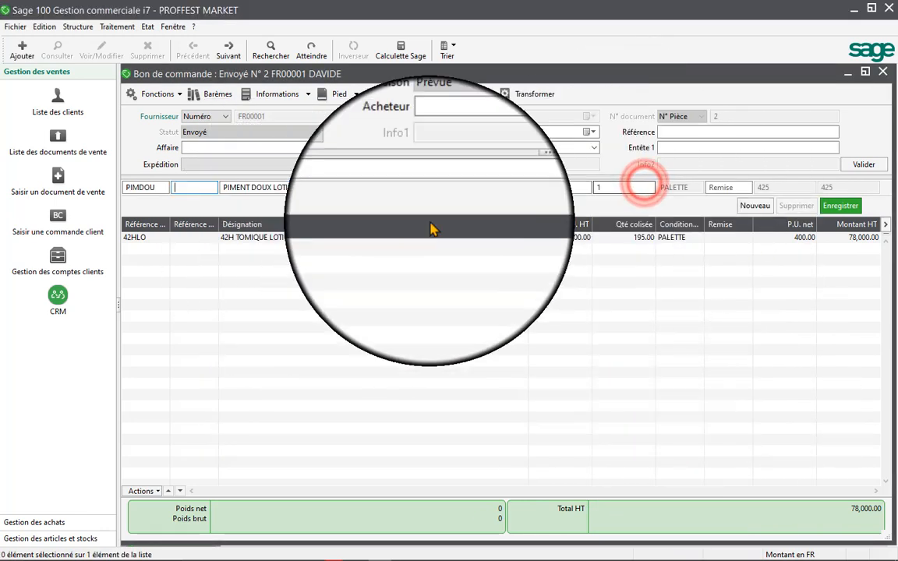
click(621, 190)
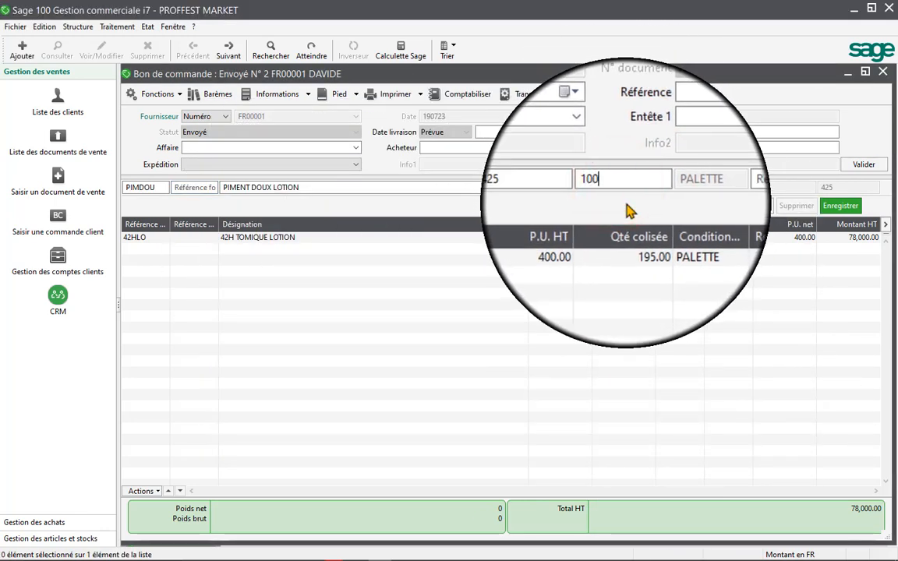
text(00)
click(840, 206)
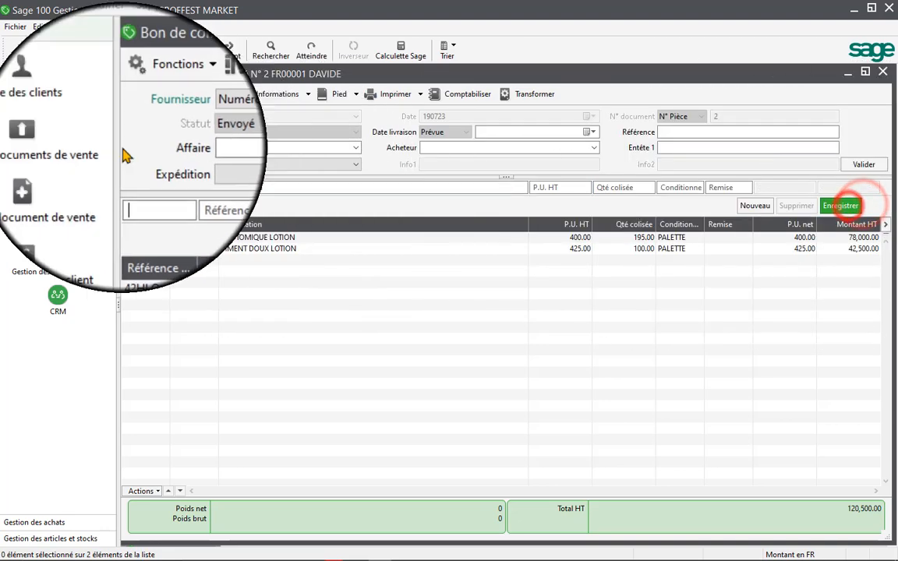
Add DISAAR BAUME 100G (DISA100) to the purchase order with a quantity of 300 and save the line
text(E)
key(Tab)
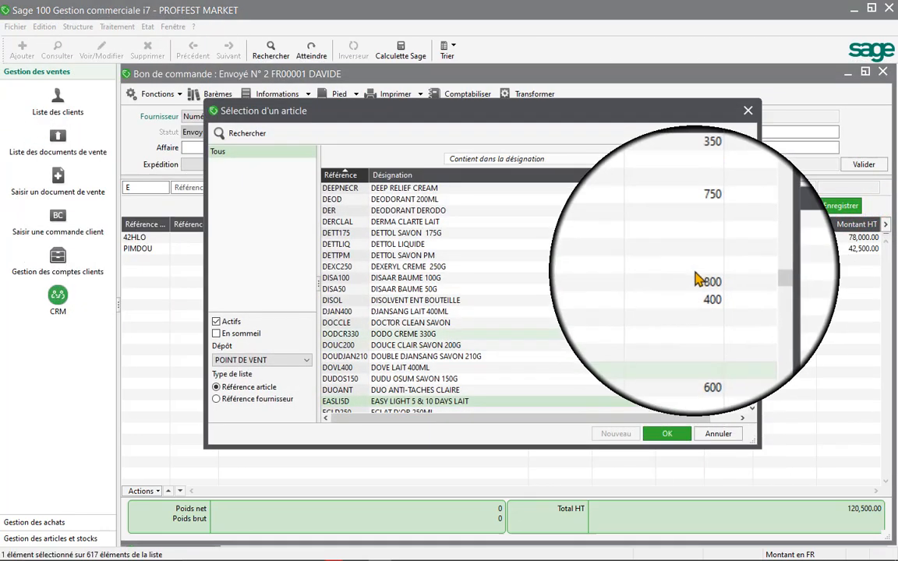
double_click(695, 276)
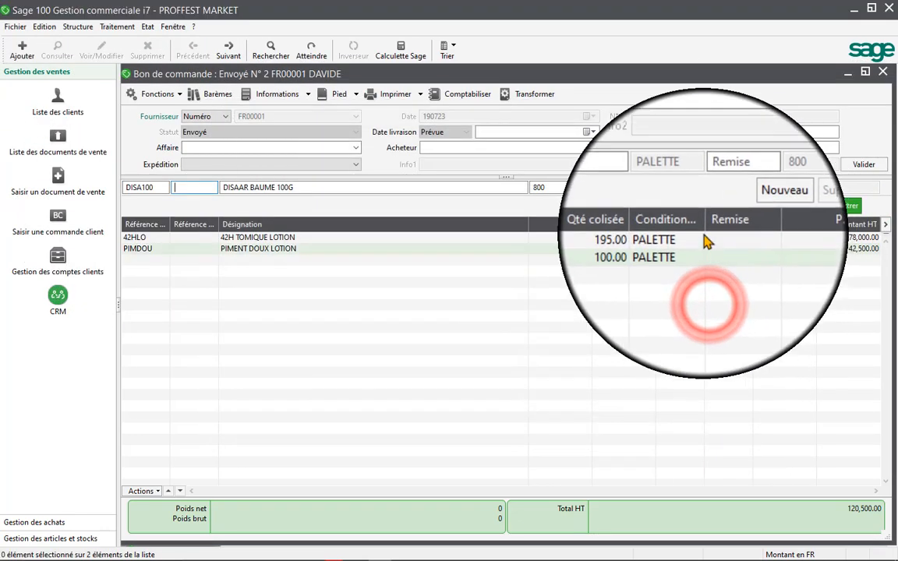
click(604, 187)
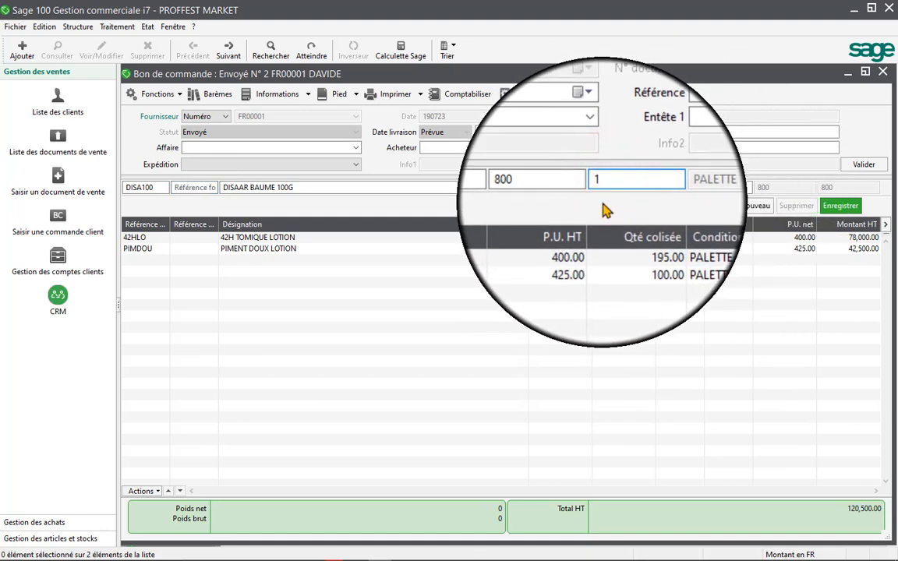
text(300)
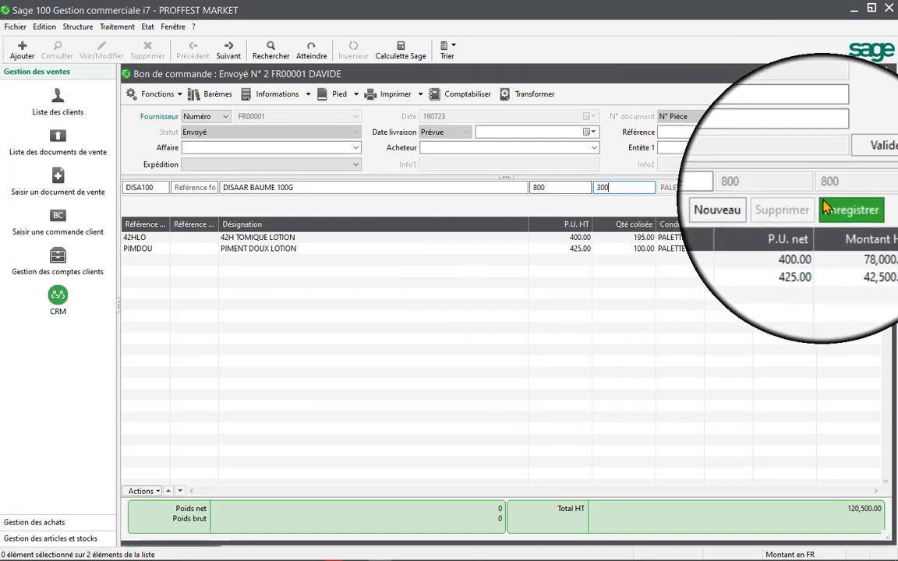
click(840, 206)
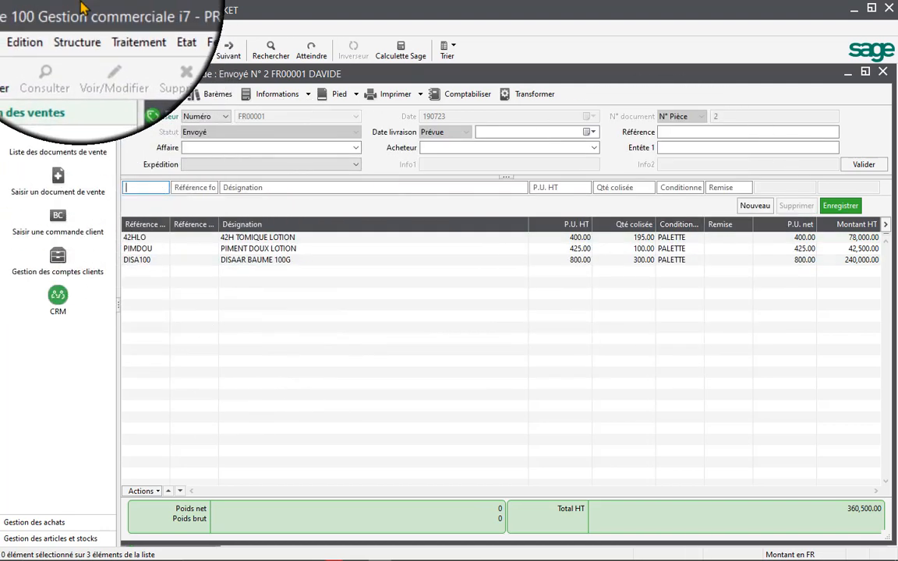
Examine the real stock of 42H TOMIQUE LOTION (42HLO) in the article list
click(77, 23)
click(85, 60)
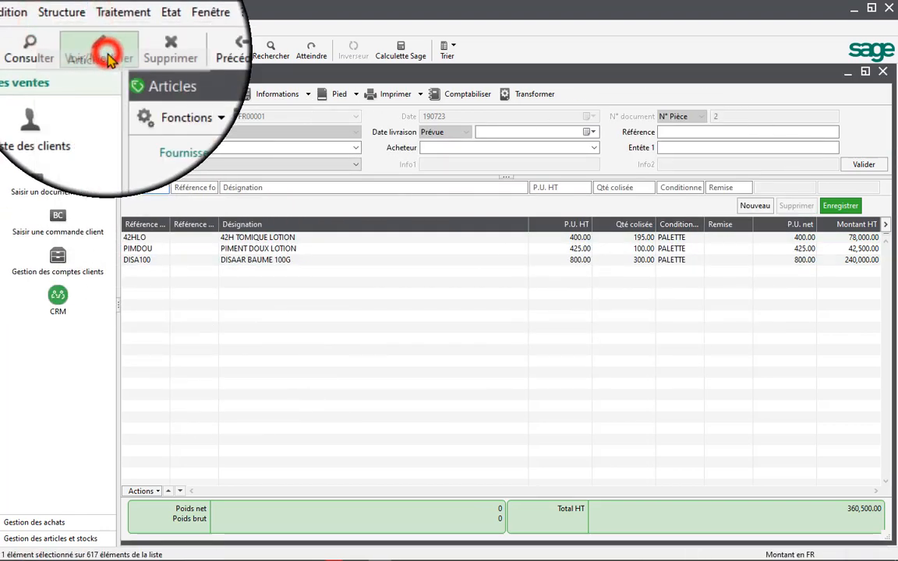
scroll(290, 232, up, 3)
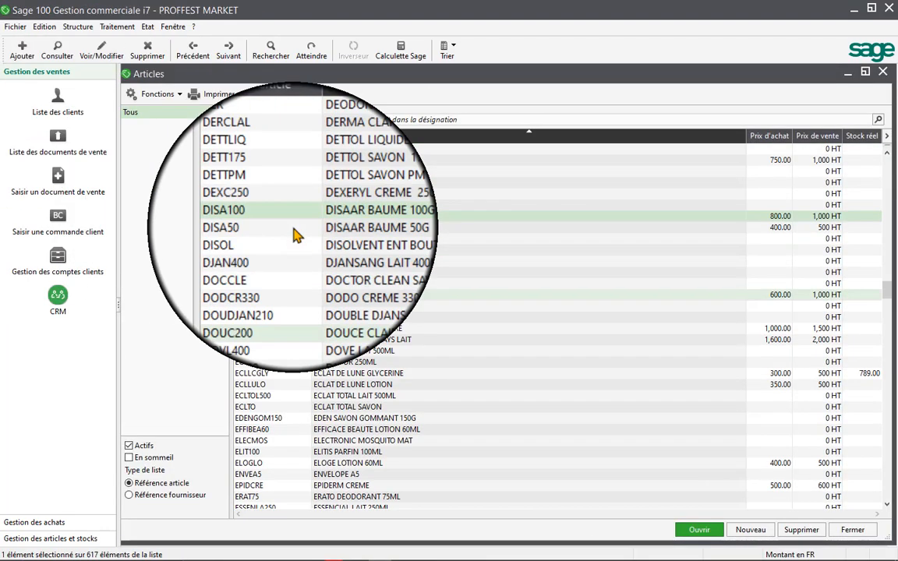
click(439, 134)
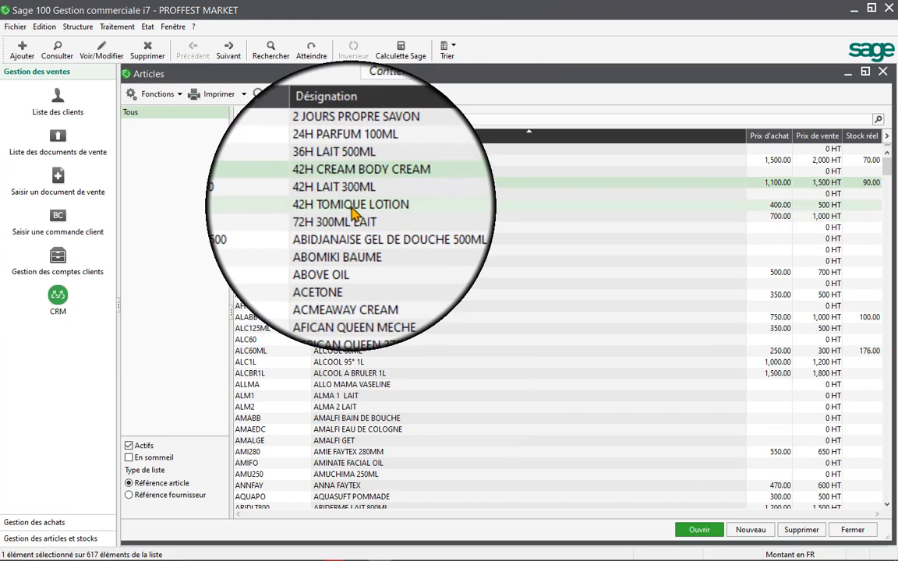
click(351, 207)
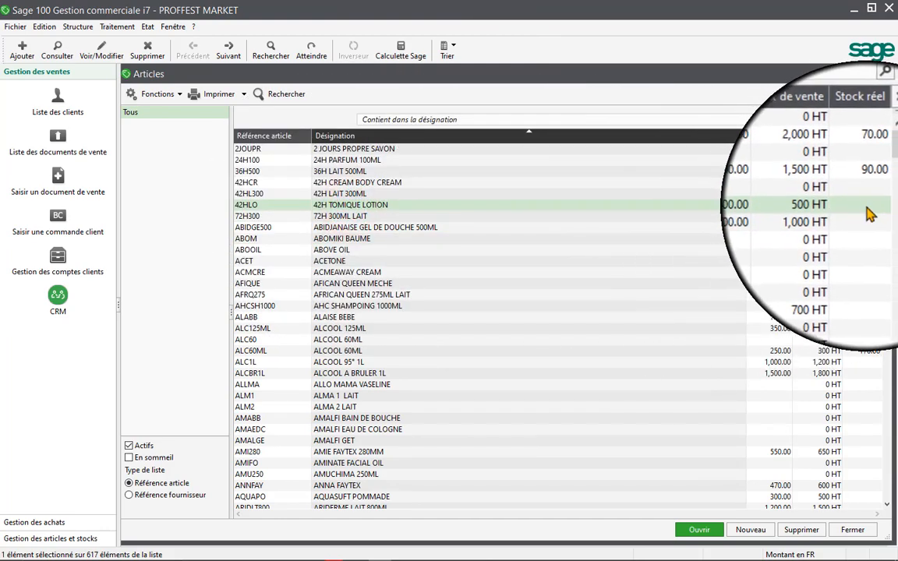
Restore the article list's window size, compare its real stock with the purchase order lines, and close the list
click(865, 72)
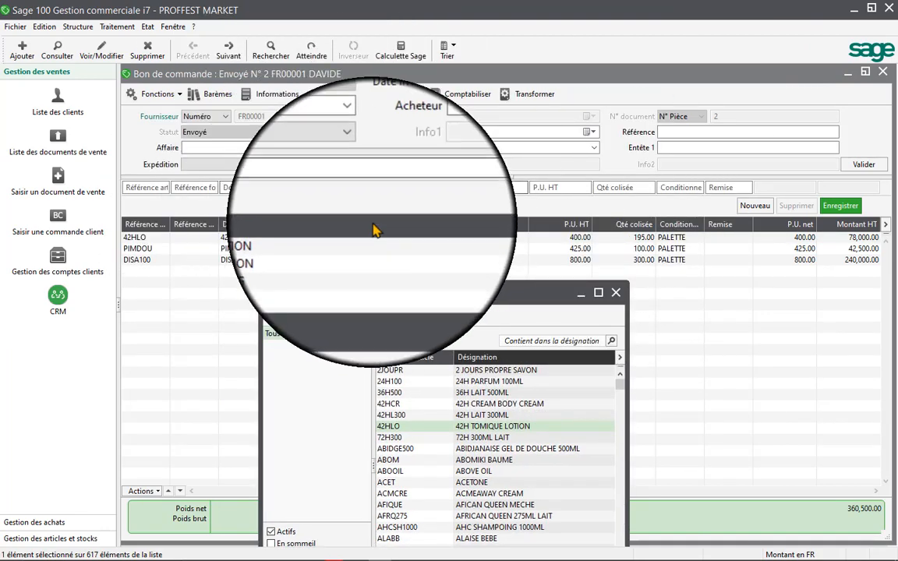
drag(521, 294, 599, 121)
drag(525, 423, 689, 428)
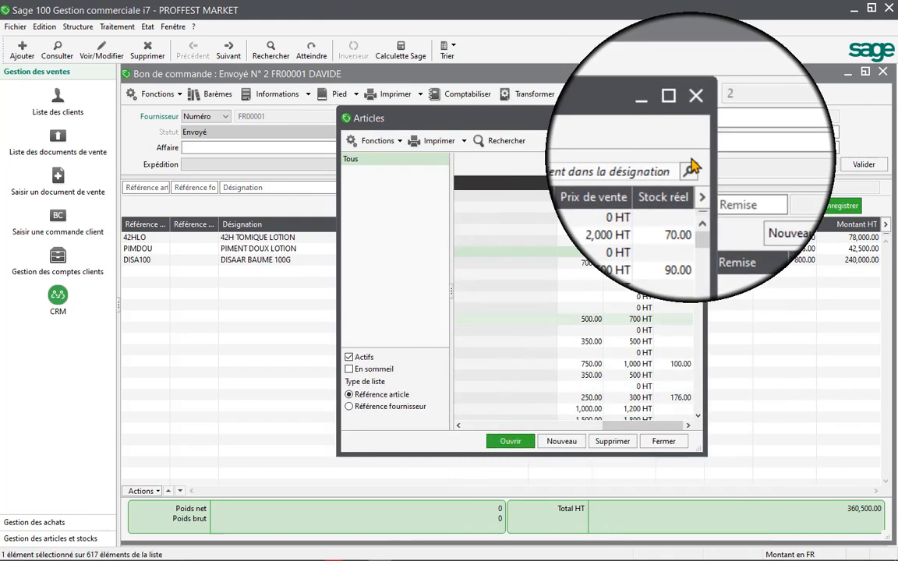
click(693, 119)
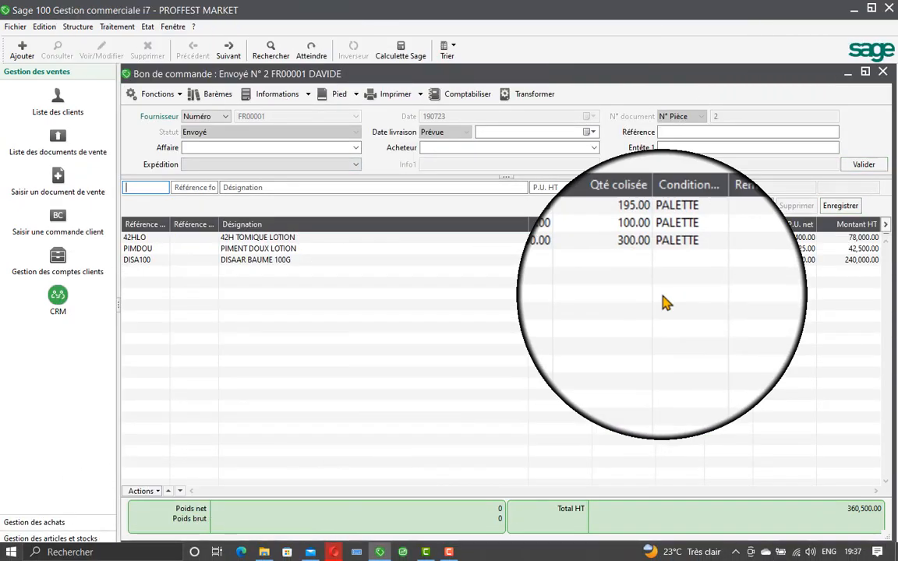
Close the purchase order, widen the Statut column of the purchase documents list, and compare the order's status with the invoices
click(882, 74)
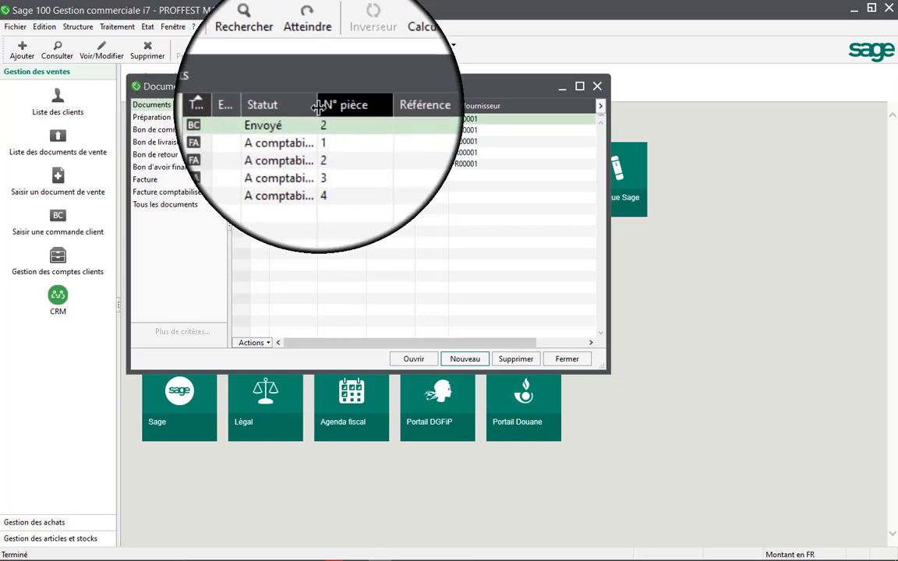
drag(318, 106, 355, 108)
click(301, 166)
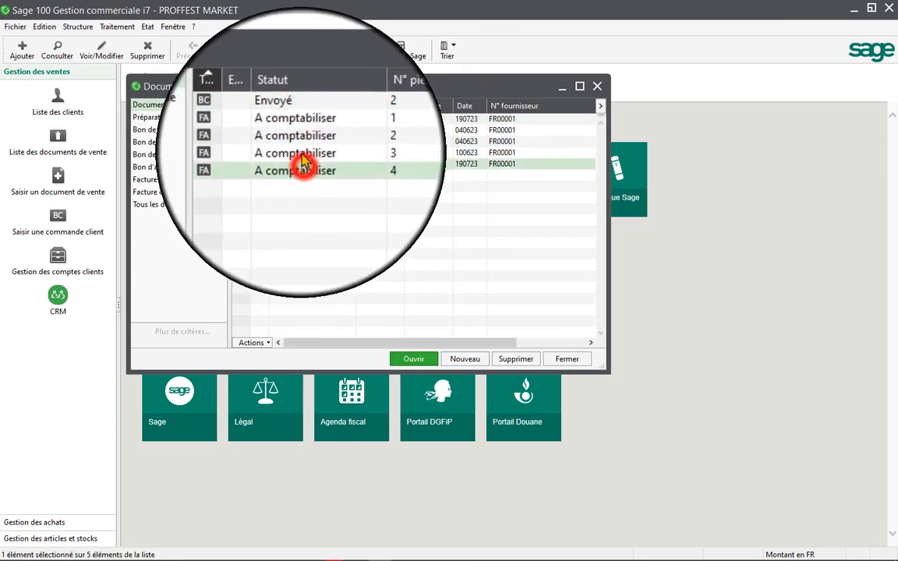
click(301, 142)
click(308, 130)
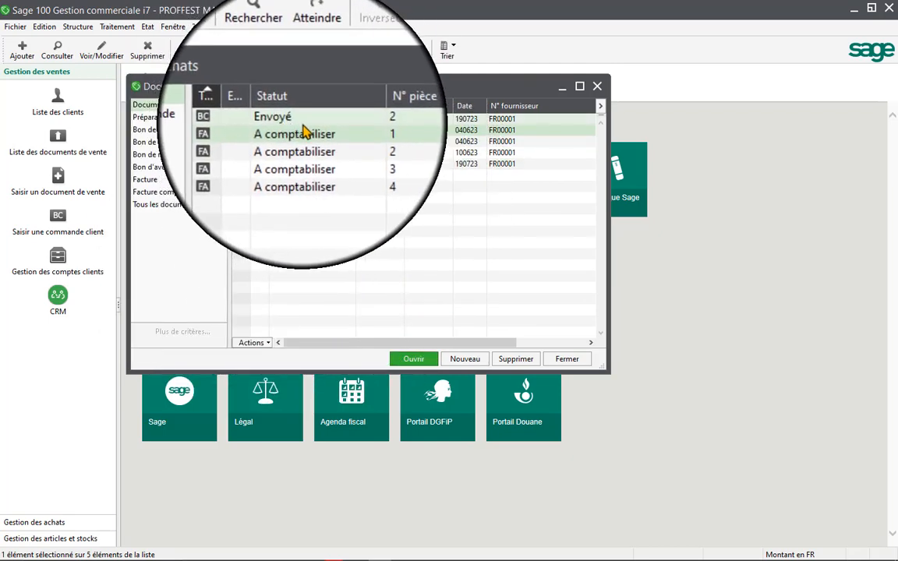
click(349, 123)
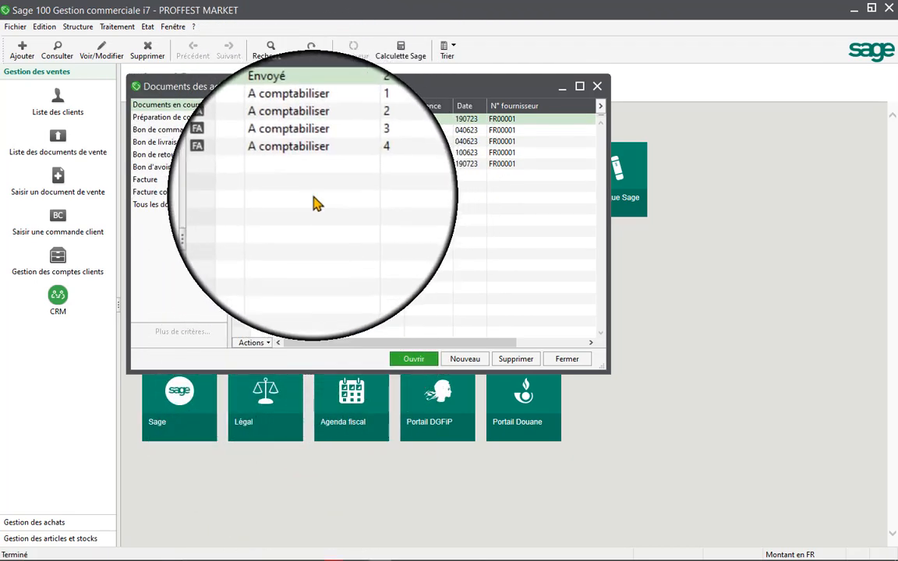
Reopen the Bon de commande with status Envoyé and transform it into a Facture
click(310, 119)
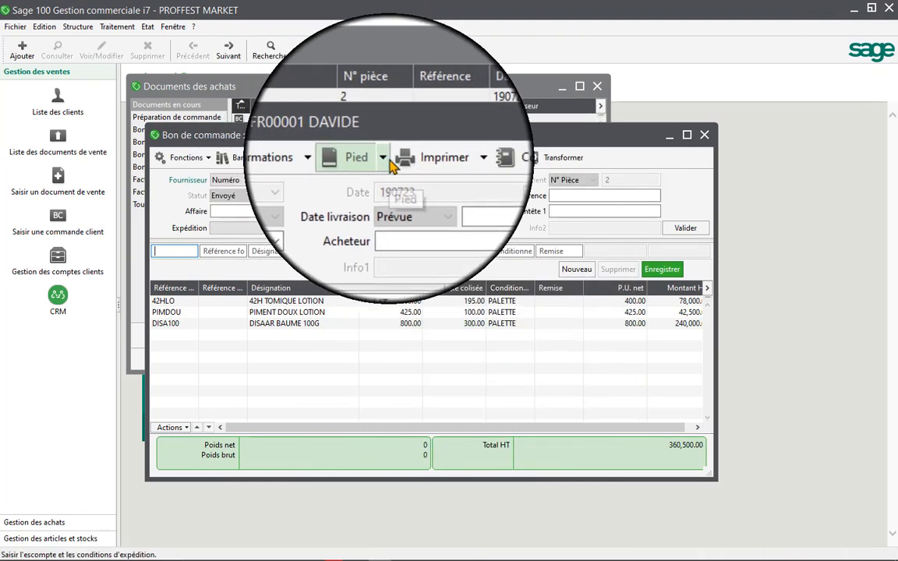
click(322, 160)
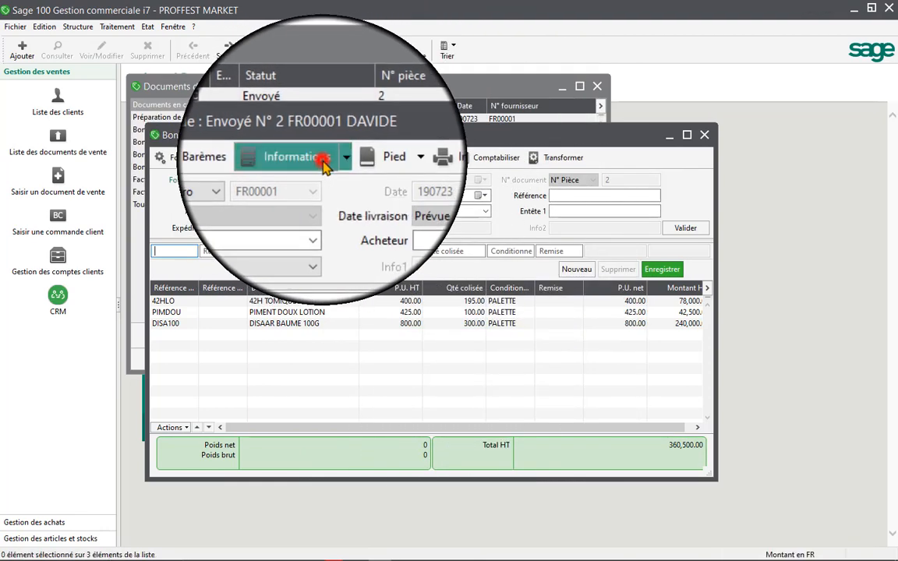
click(647, 105)
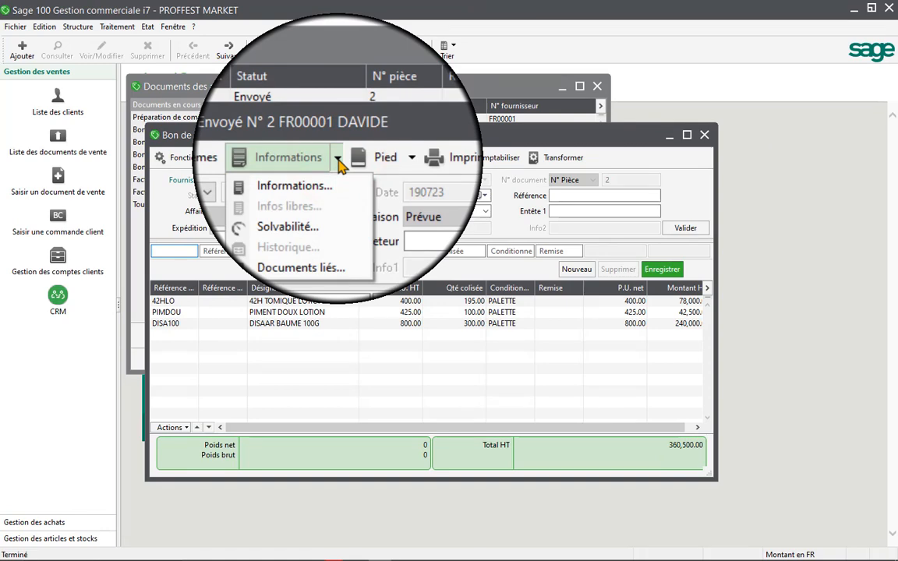
click(619, 158)
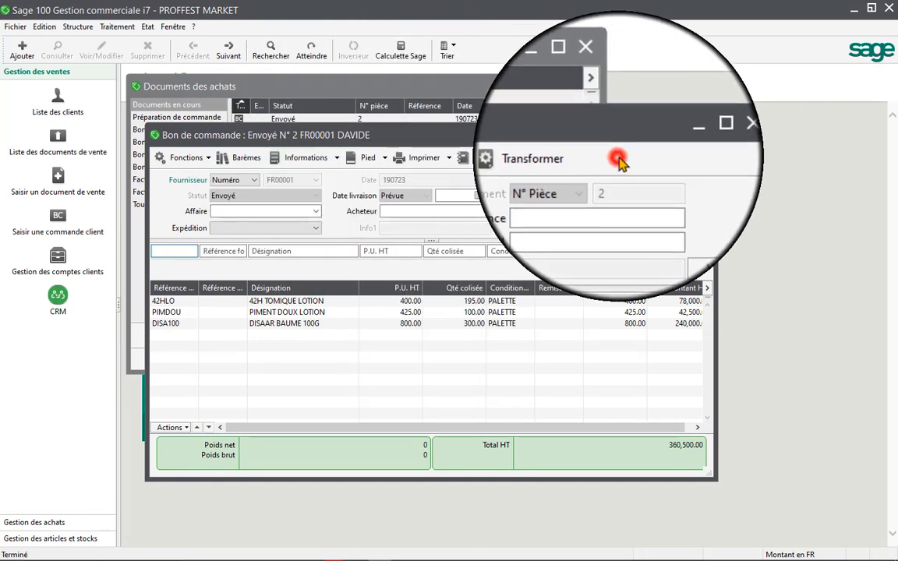
click(563, 164)
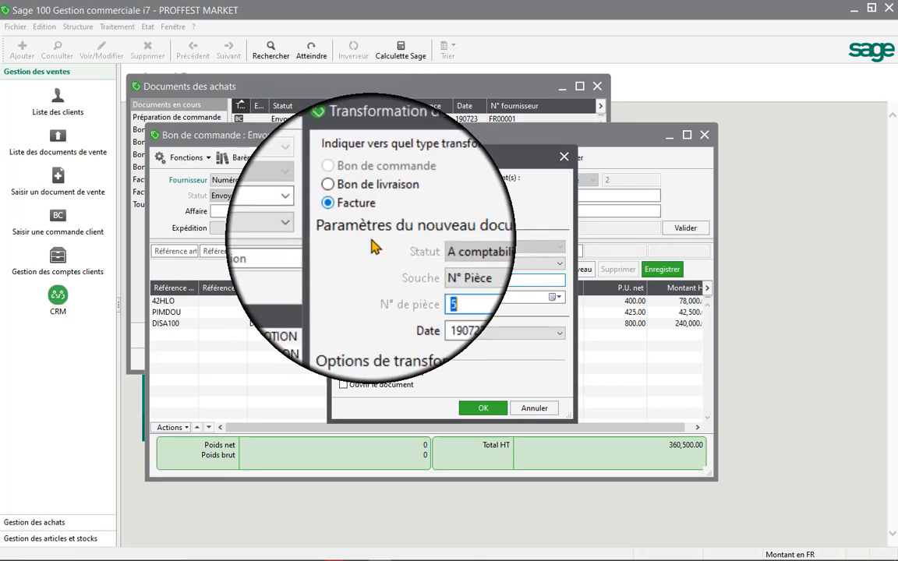
click(475, 412)
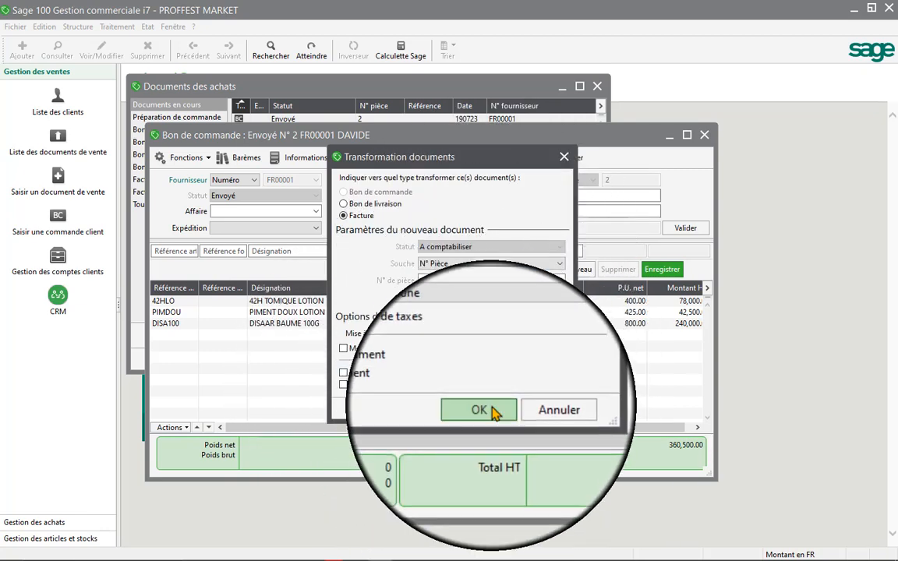
Confirm the purchase order's transformation into a Facture and check the real stock of 42HLO in the enlarged article list
click(493, 415)
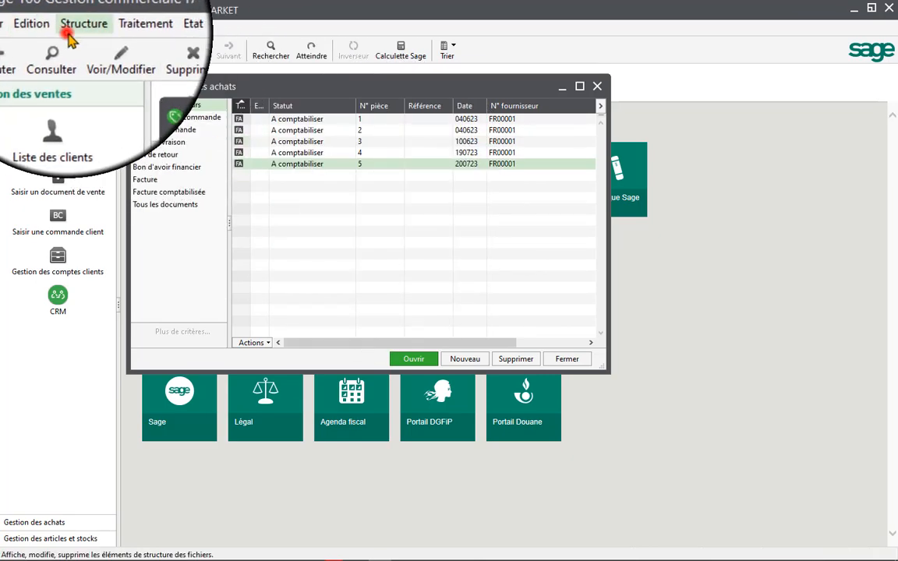
click(70, 32)
click(88, 56)
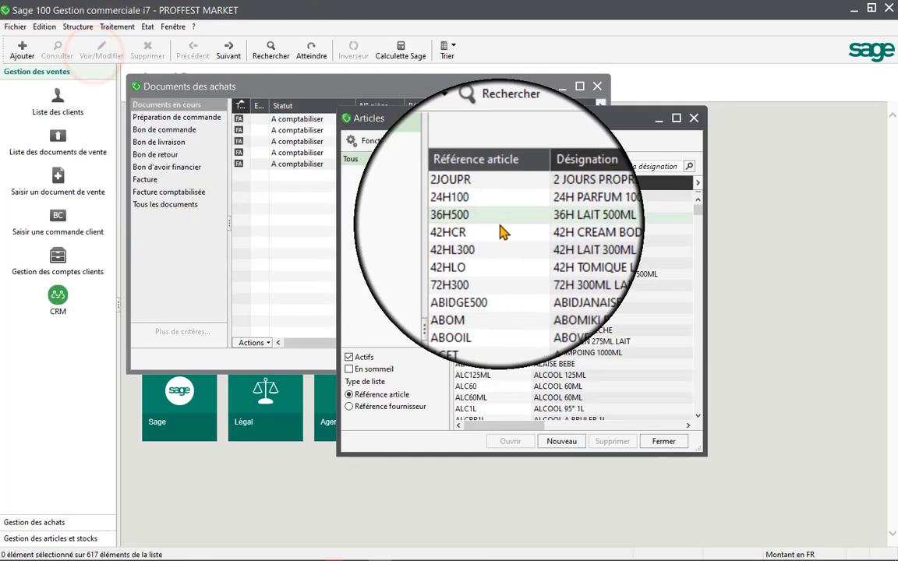
click(675, 119)
click(343, 204)
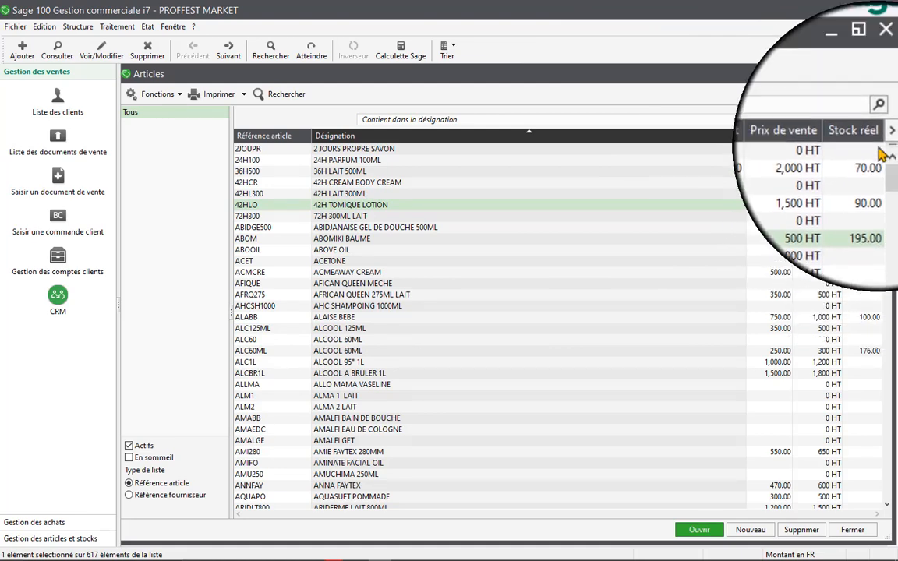
click(886, 72)
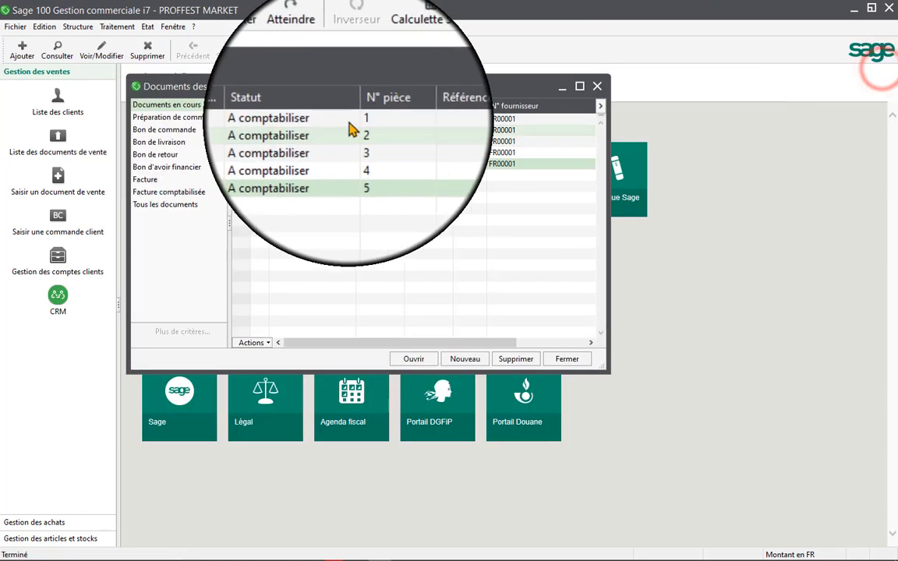
Review the article lines of purchase invoice N° 5, and close it and the purchase documents list
click(345, 170)
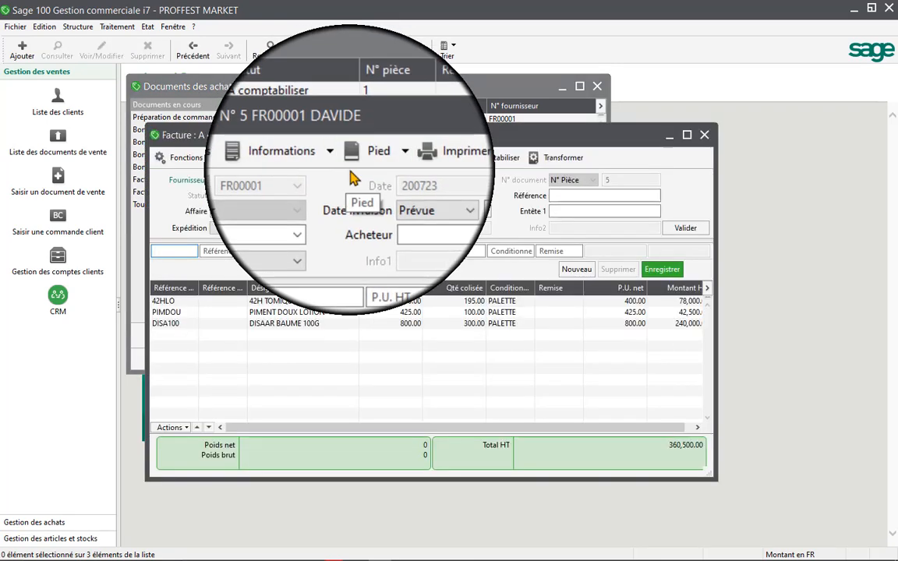
click(701, 138)
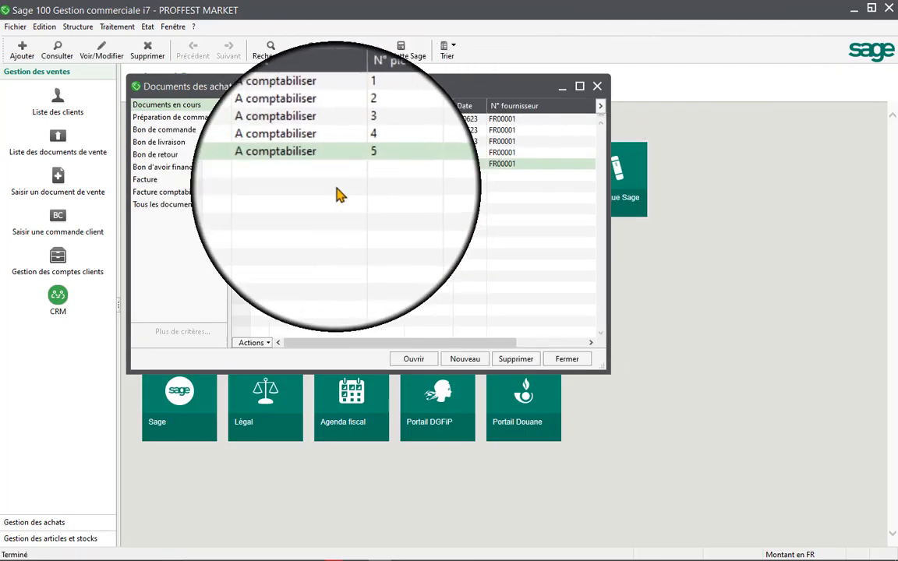
click(600, 86)
Run the Chiffre d'affaires supplier analysis with print preview instead of PDF output, examine the report, and close it
click(147, 26)
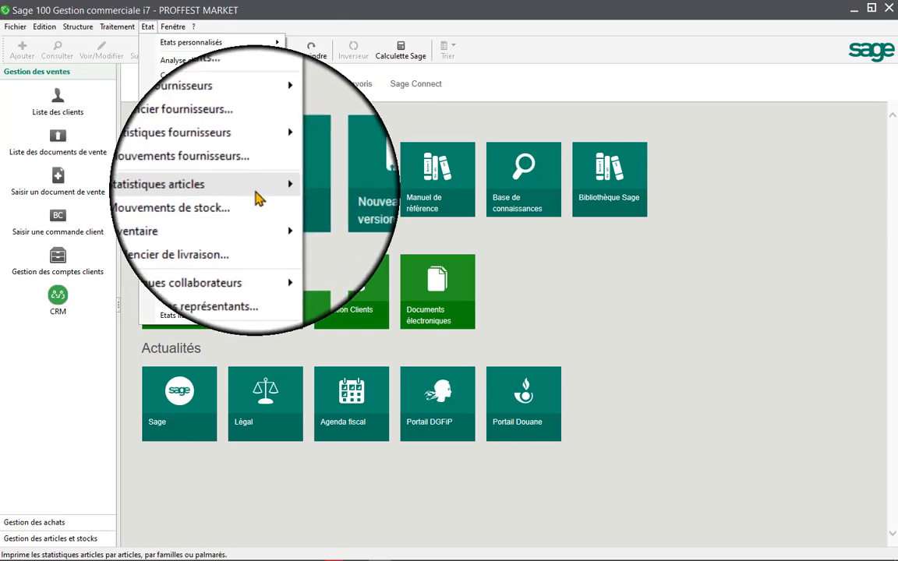
mouse_move(251, 160)
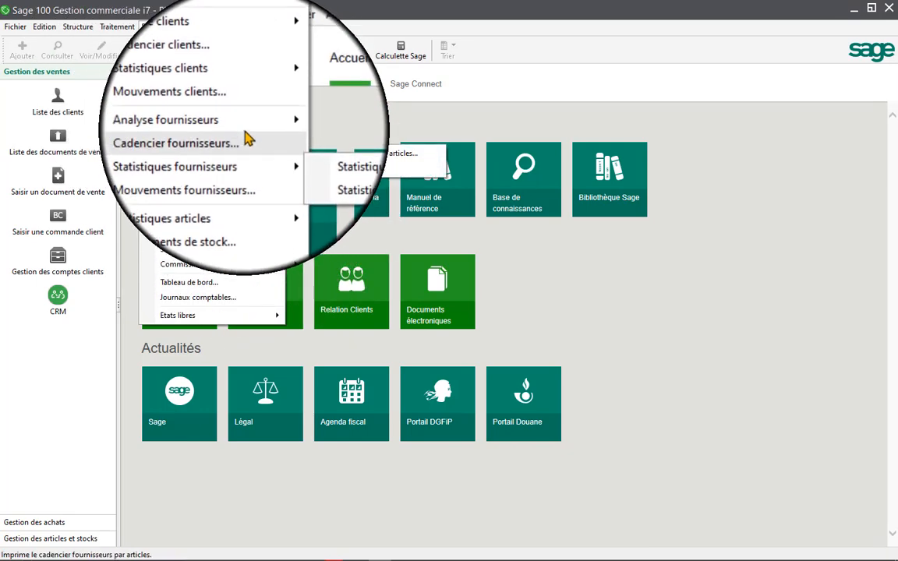
mouse_move(249, 131)
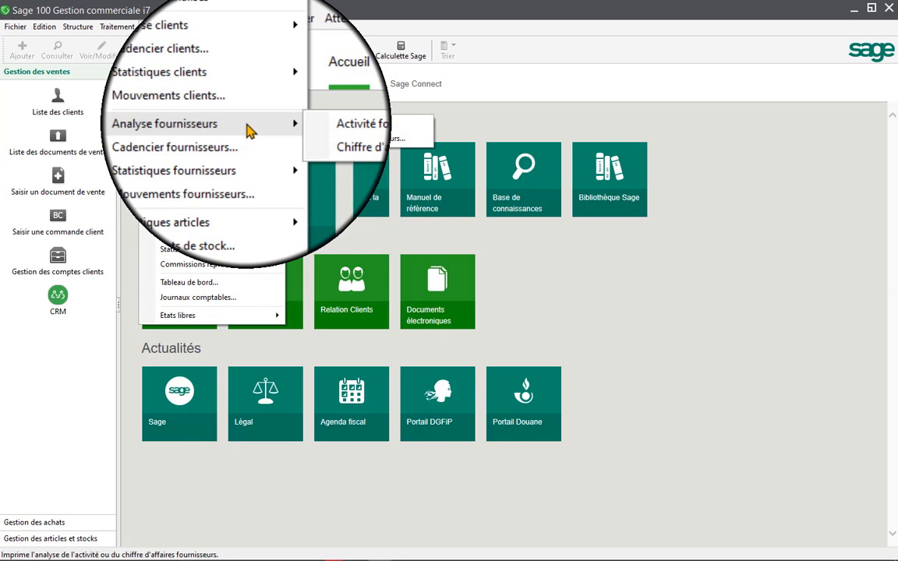
click(343, 141)
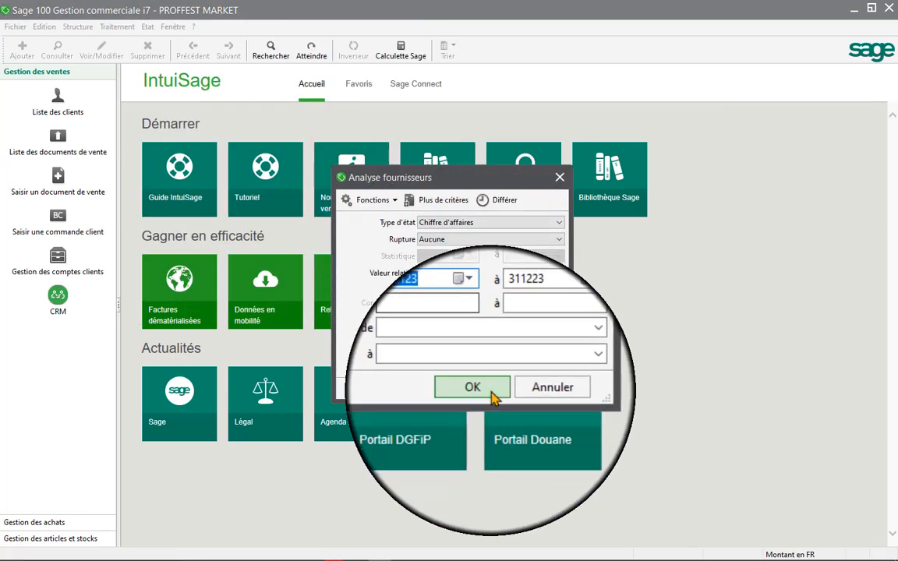
click(479, 386)
click(234, 324)
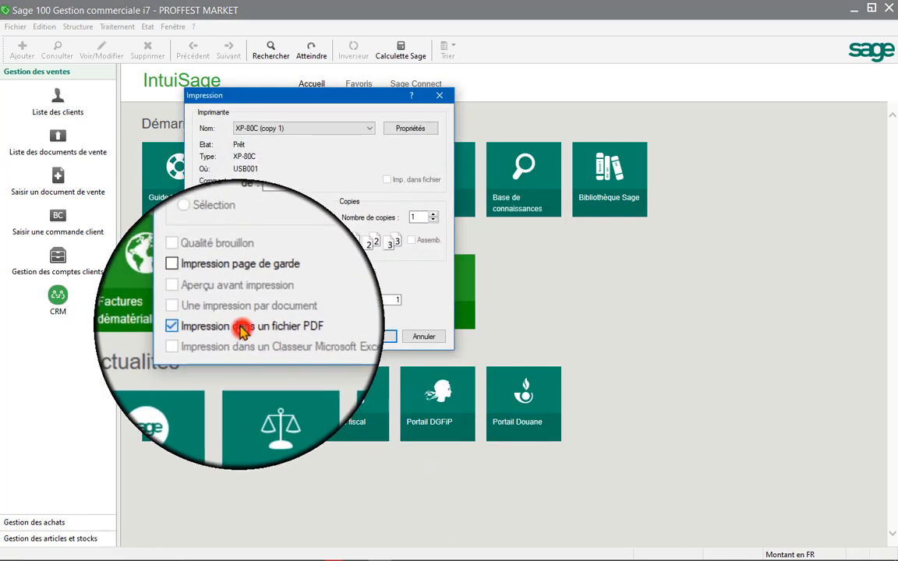
click(226, 298)
click(382, 339)
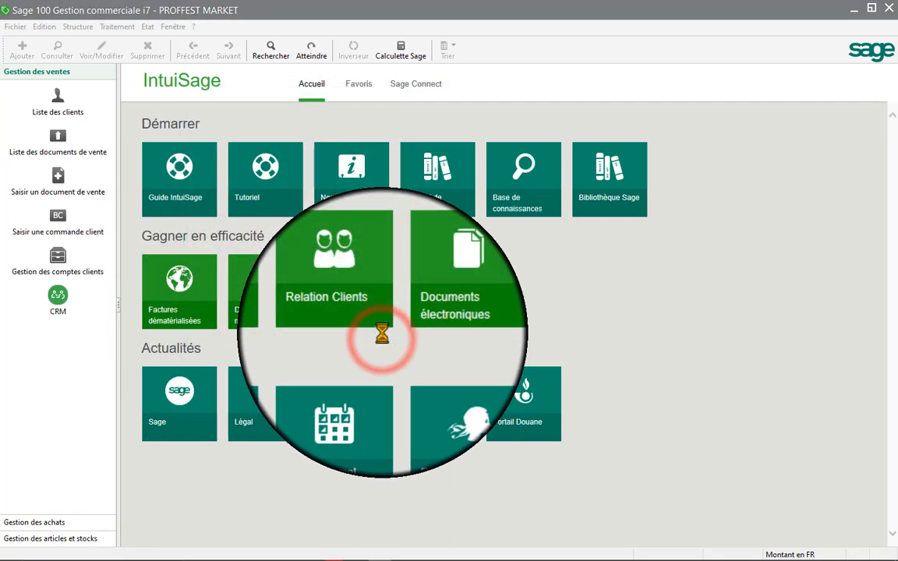
click(446, 176)
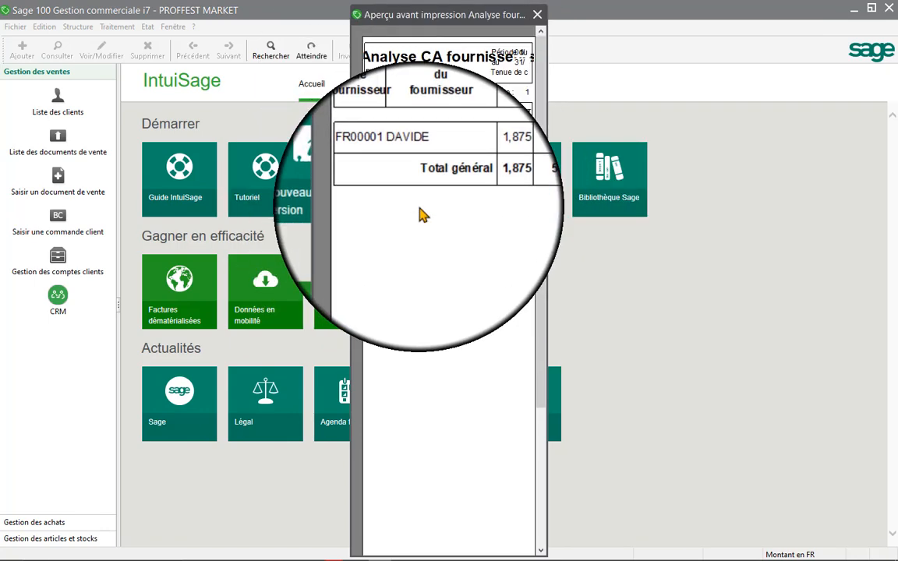
click(535, 14)
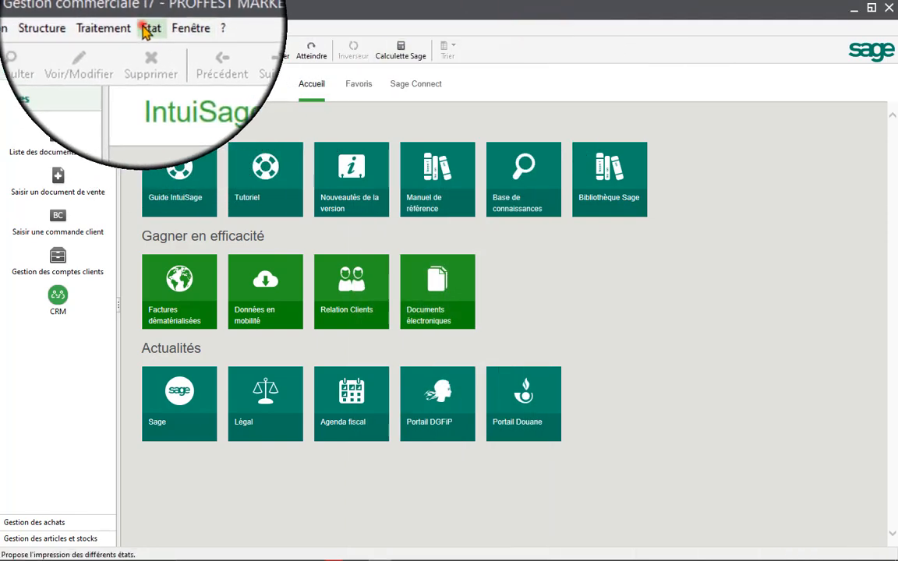
Run the Statistiques fournisseurs report by article for FC documents and send it to output
click(148, 26)
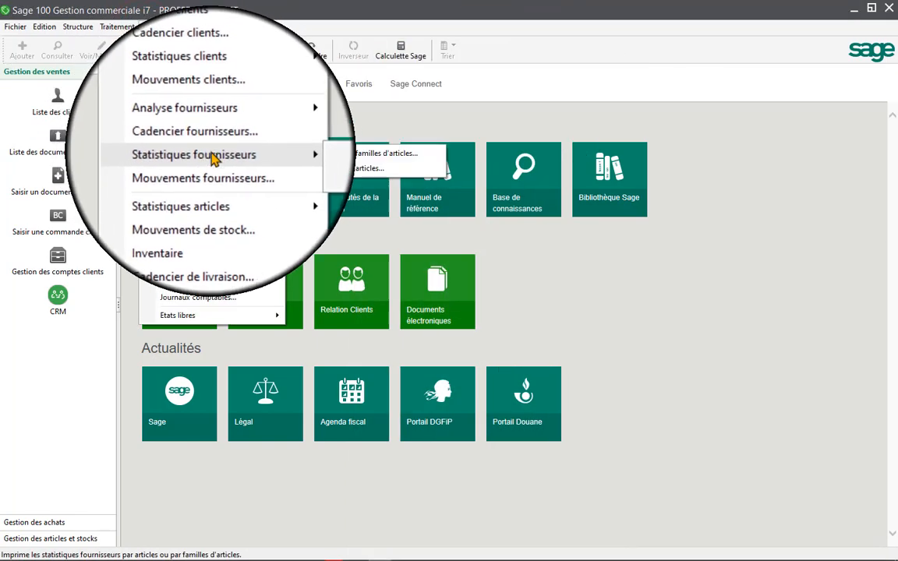
click(369, 177)
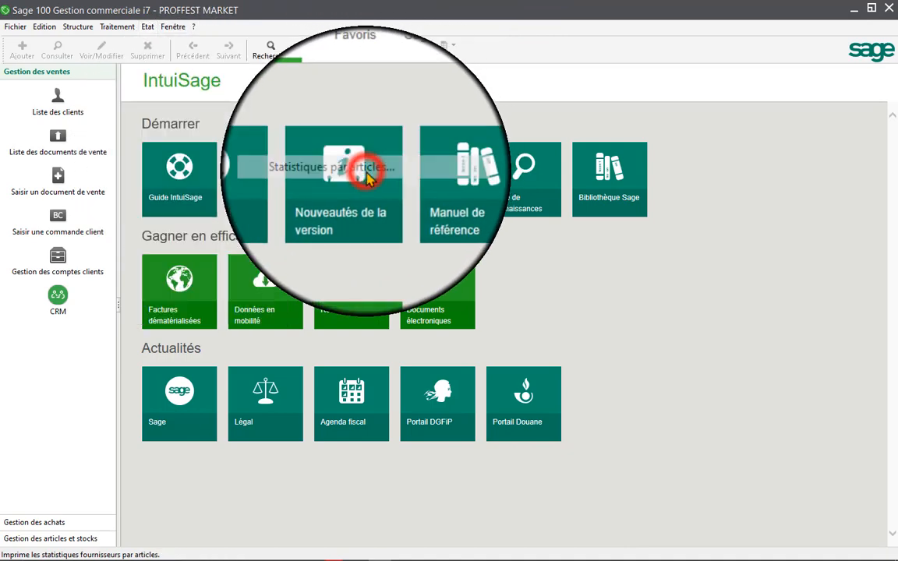
click(489, 404)
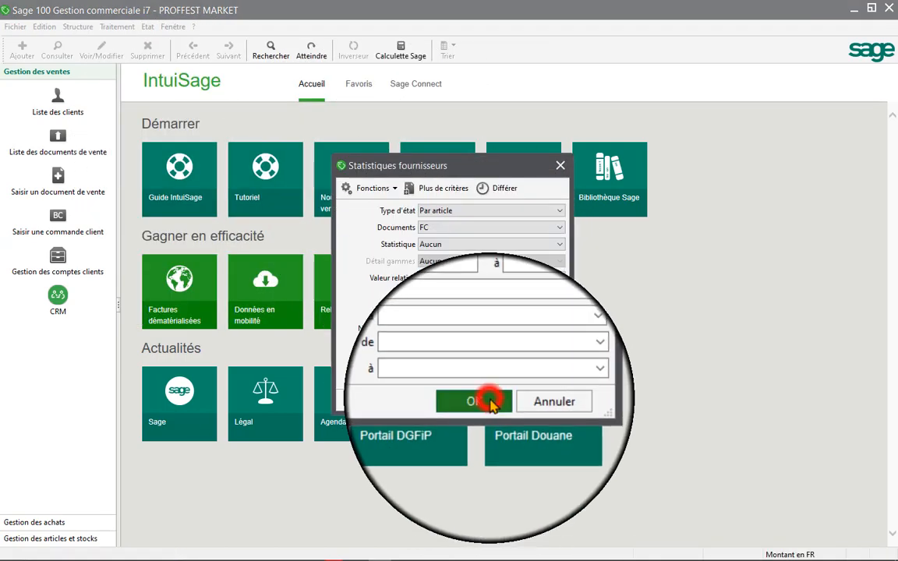
click(360, 339)
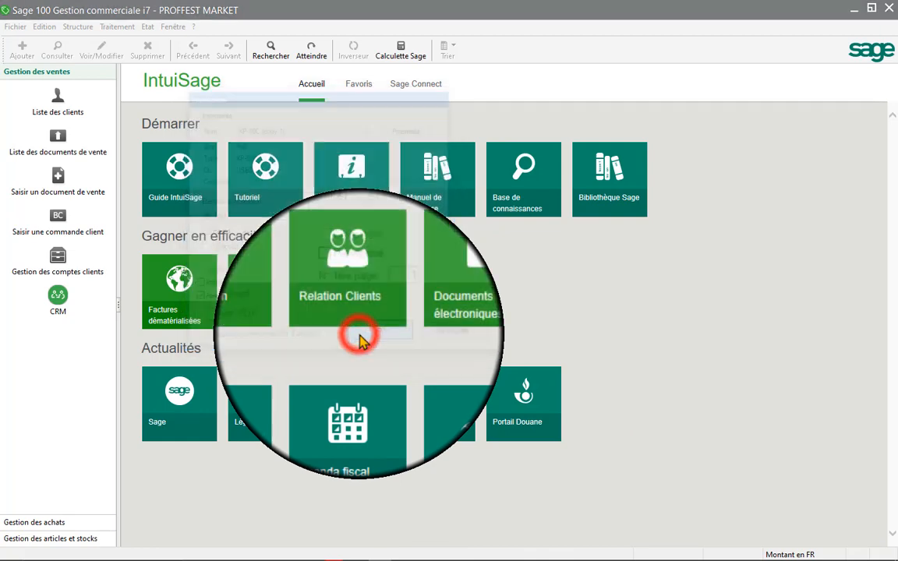
Open the supplier's record from the supplier list and query its commercial purchase lines
click(77, 26)
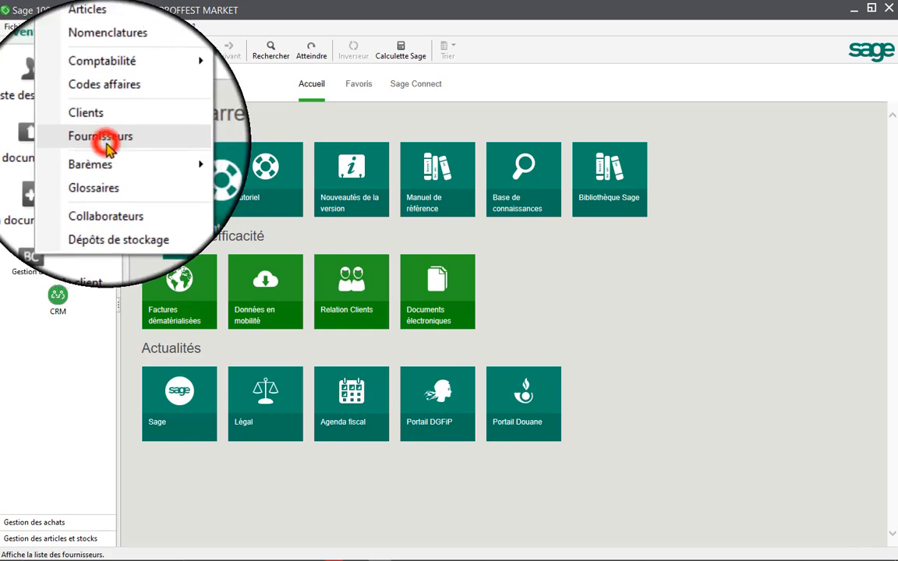
click(105, 145)
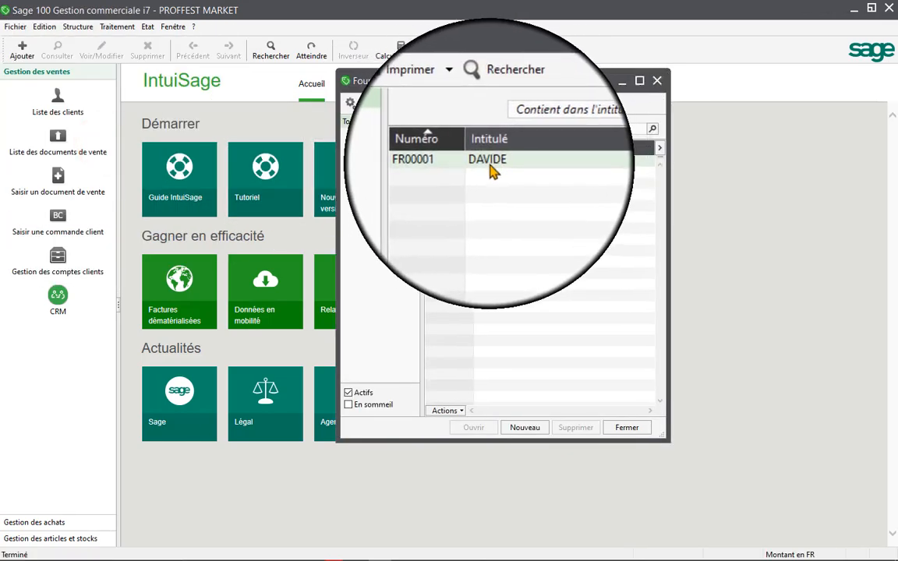
click(478, 158)
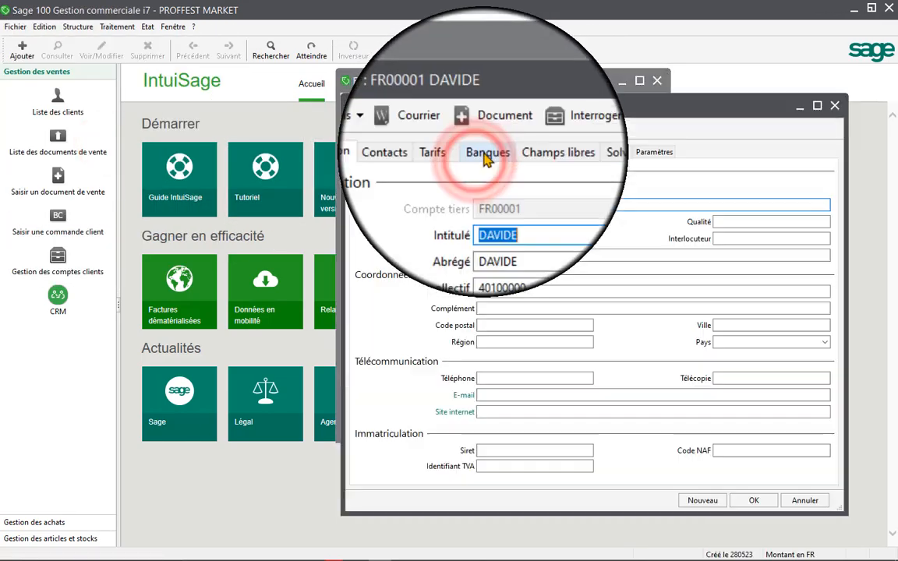
click(550, 135)
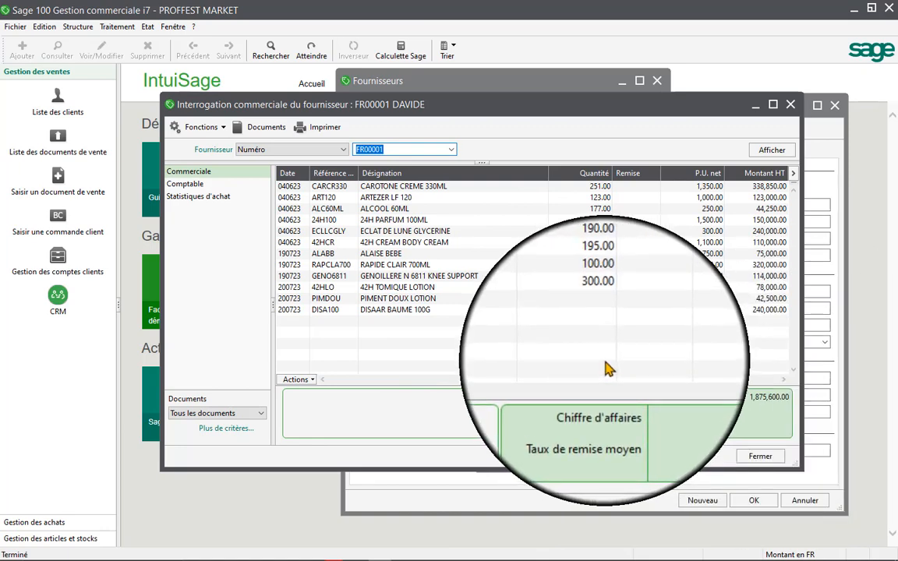
Examine the supplier's Comptable view, Statistiques d'achat and Solvabilité, and close the supplier record
click(199, 187)
click(205, 197)
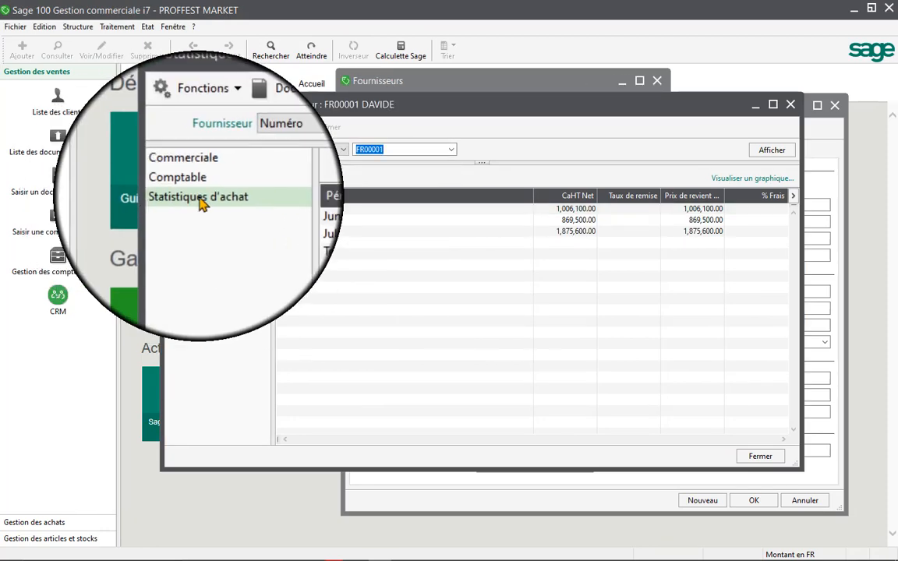
click(580, 221)
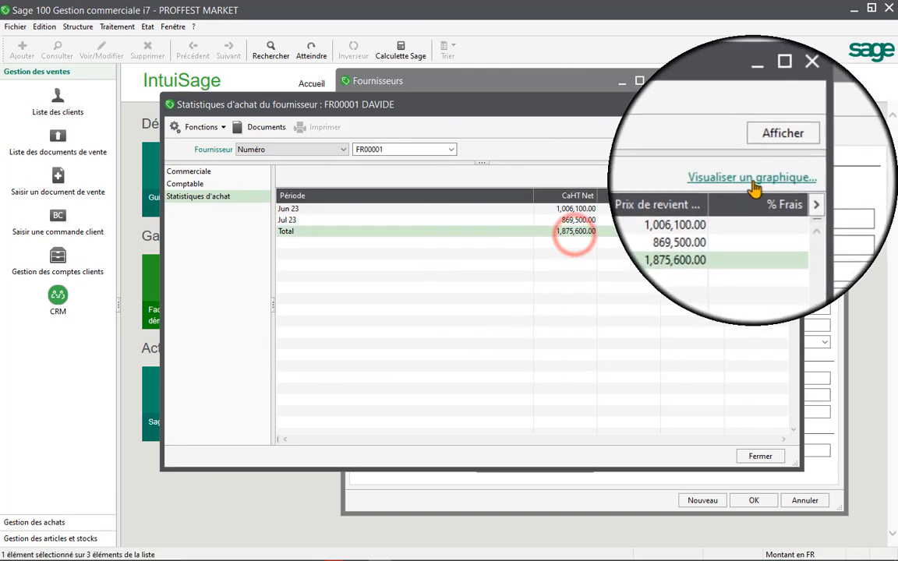
click(791, 107)
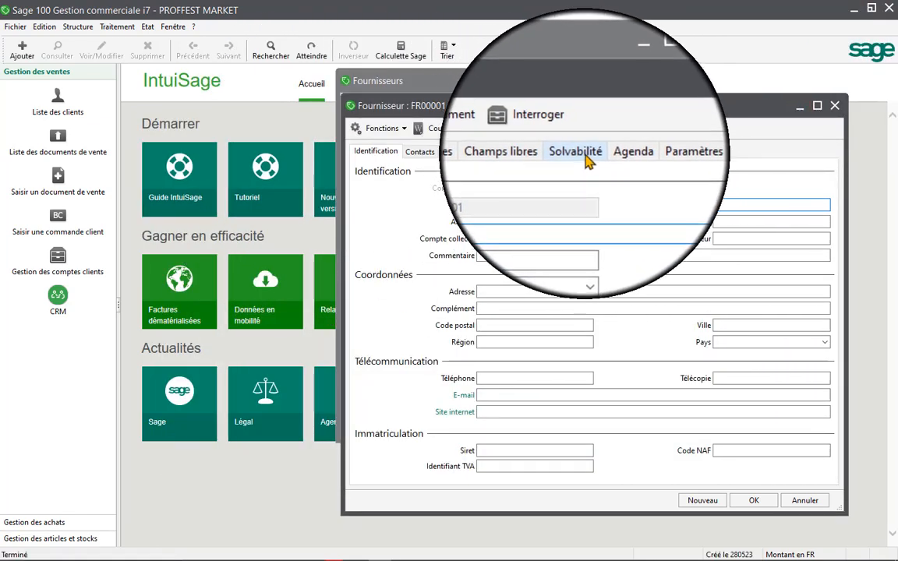
click(579, 151)
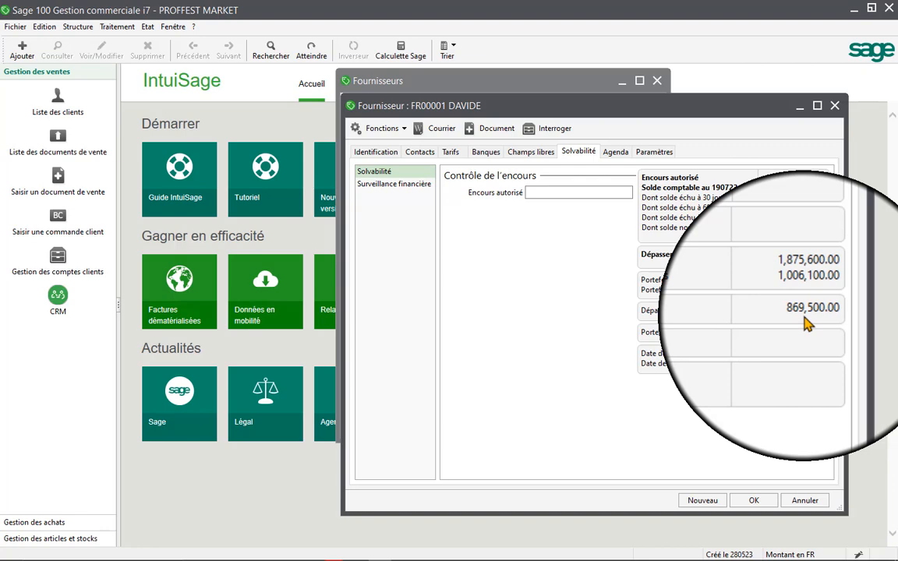
click(835, 105)
Reopen the purchase documents list and review the lines and Total HT of invoices N° 5 and N° 4
click(117, 26)
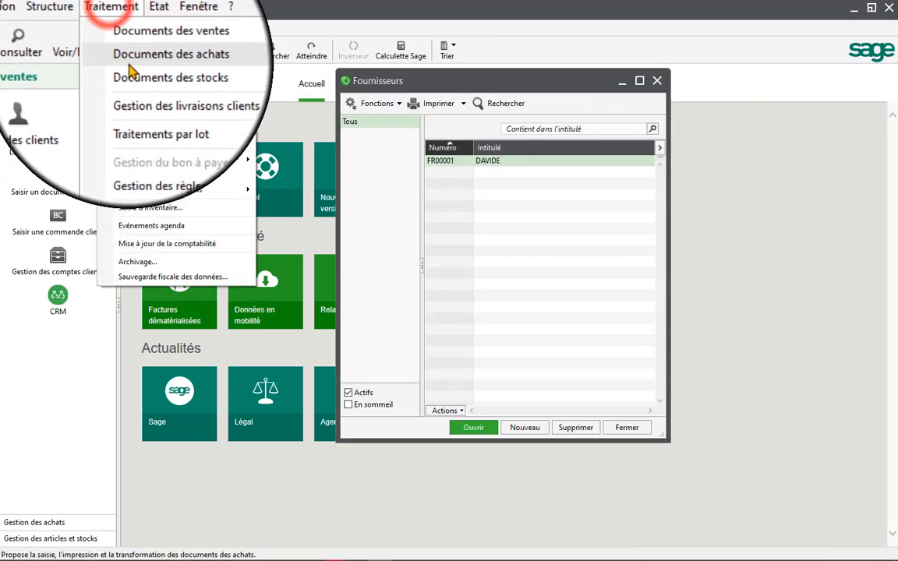
click(184, 61)
click(615, 185)
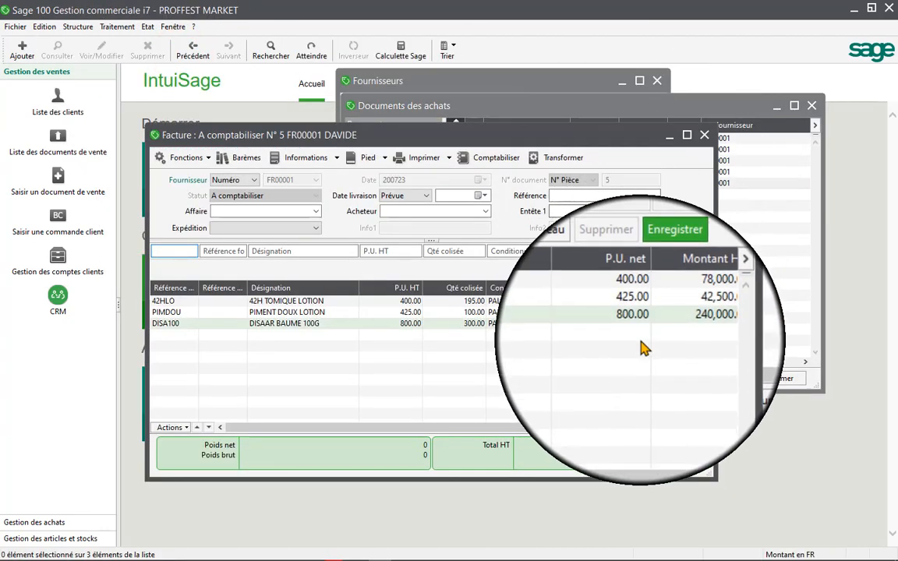
click(706, 136)
click(567, 173)
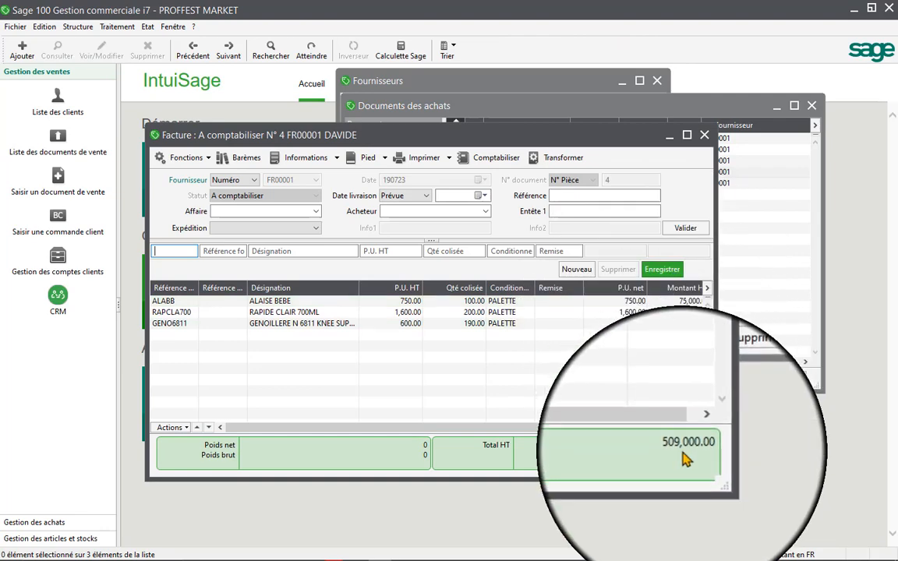
click(705, 135)
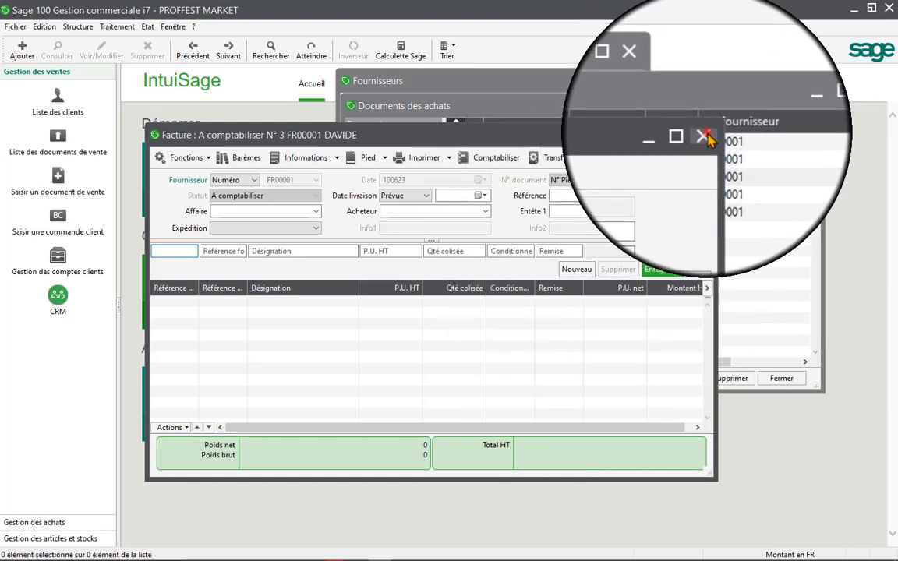
Review the lines and Total HT of purchase invoices N° 3, 2 and 1, and select invoice N° 4 in the list
click(704, 137)
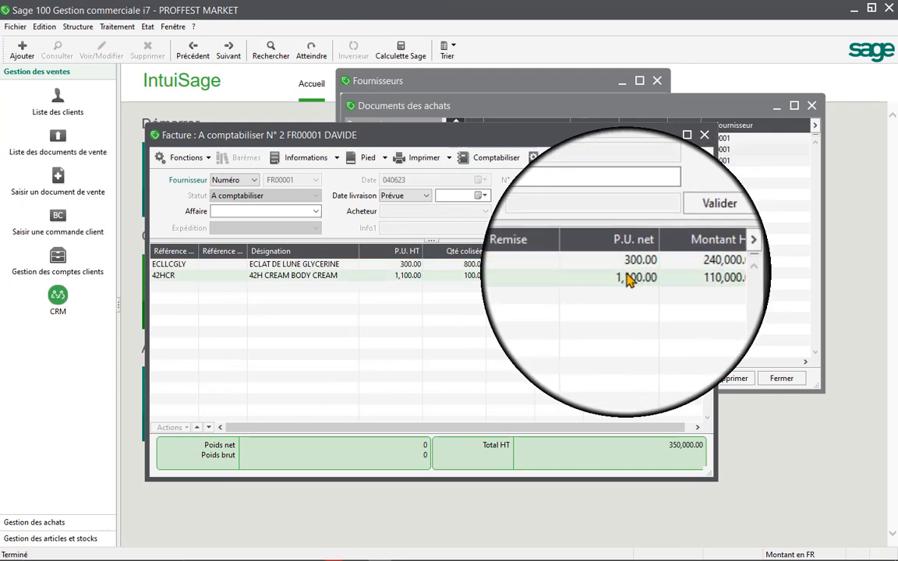
click(705, 136)
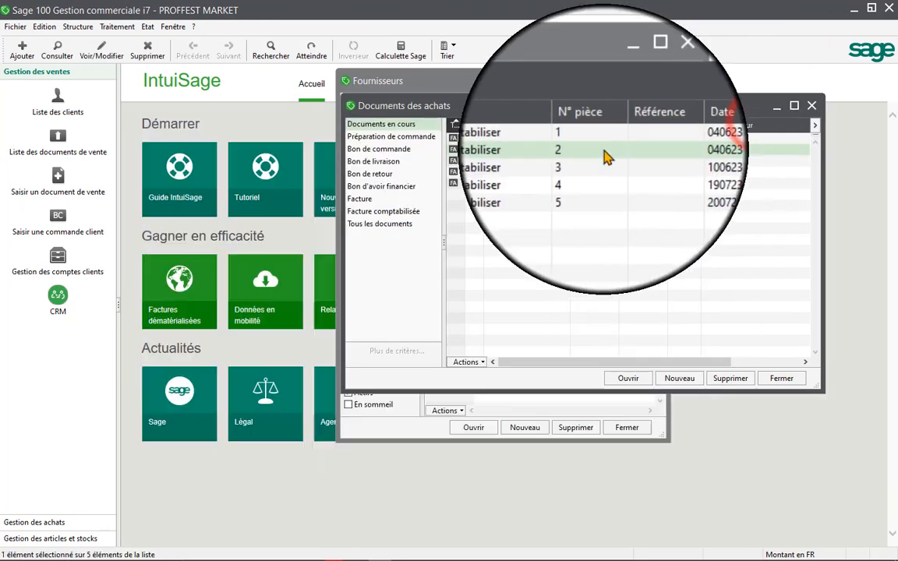
click(603, 142)
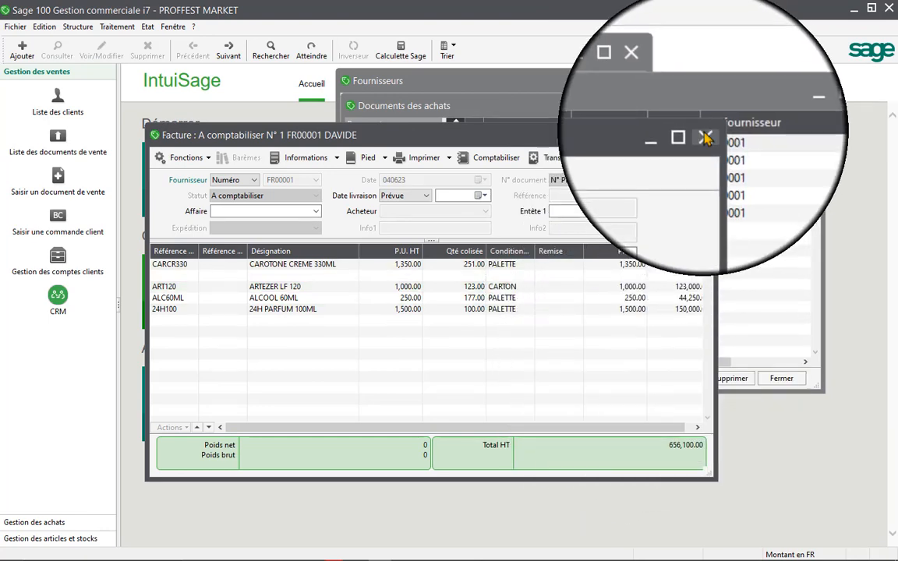
click(704, 135)
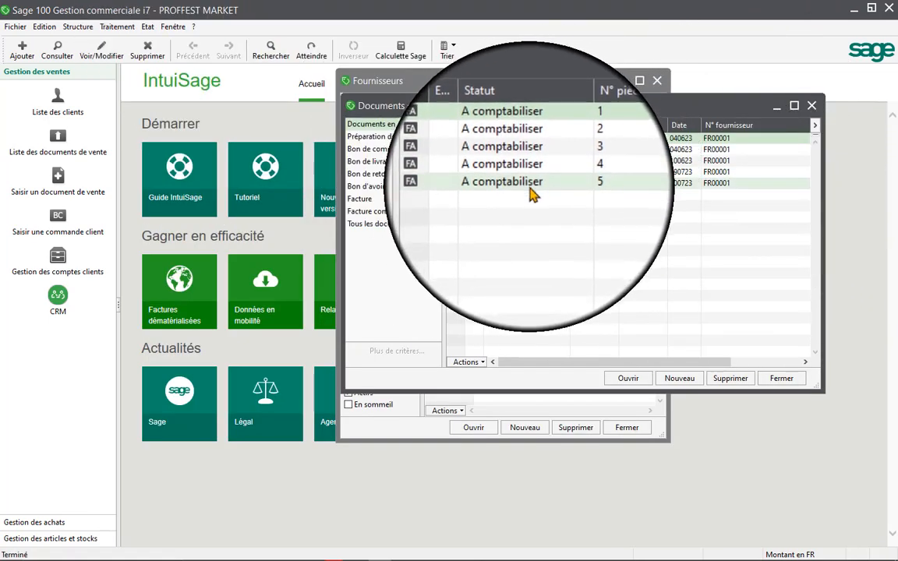
click(556, 173)
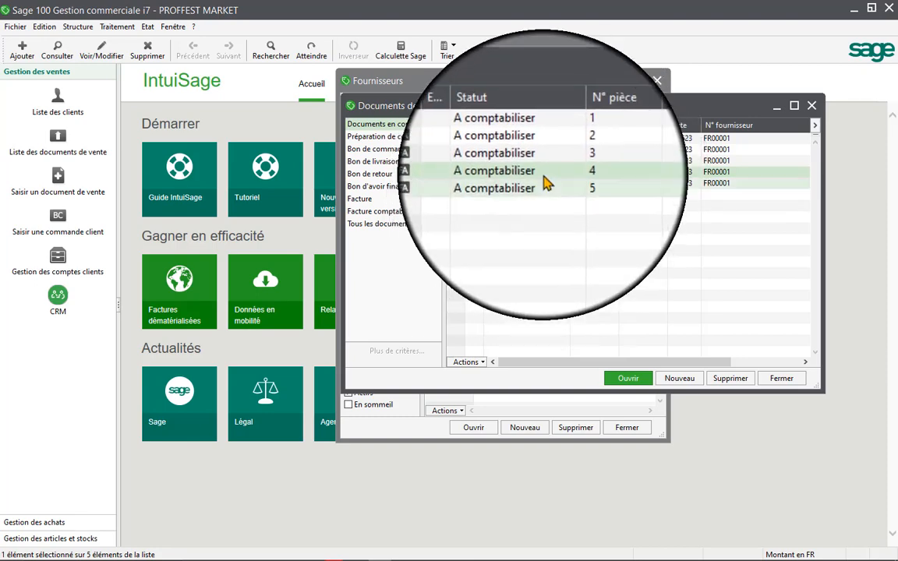
click(119, 26)
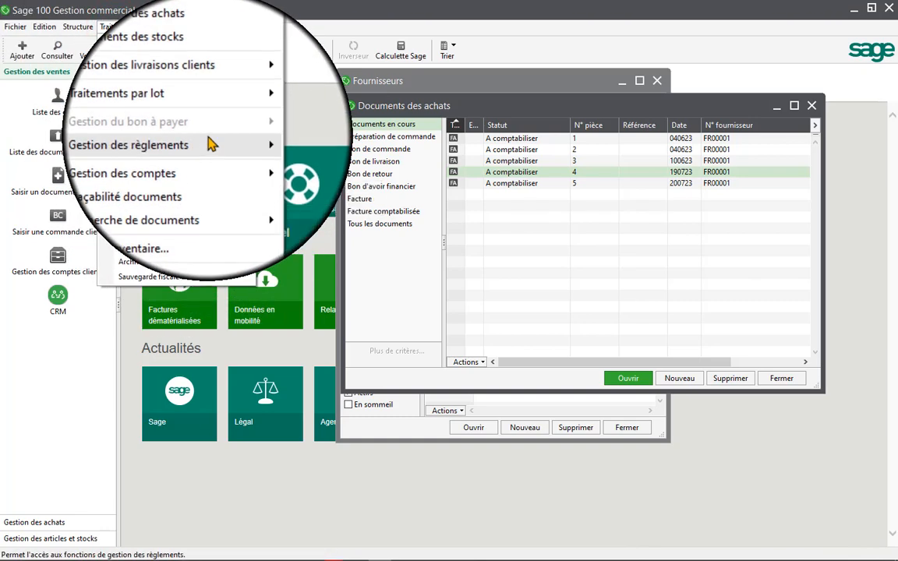
mouse_move(204, 147)
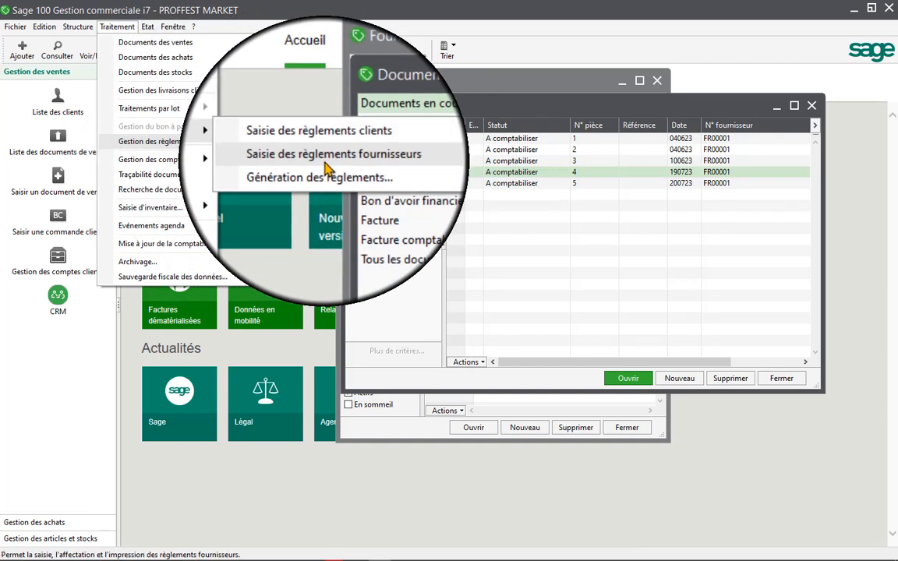
mouse_move(663, 550)
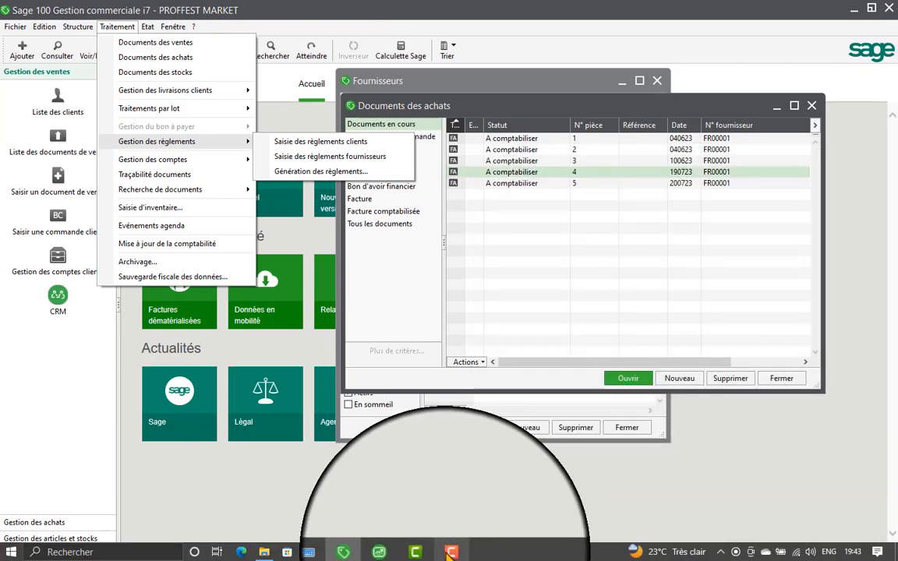
mouse_move(450, 553)
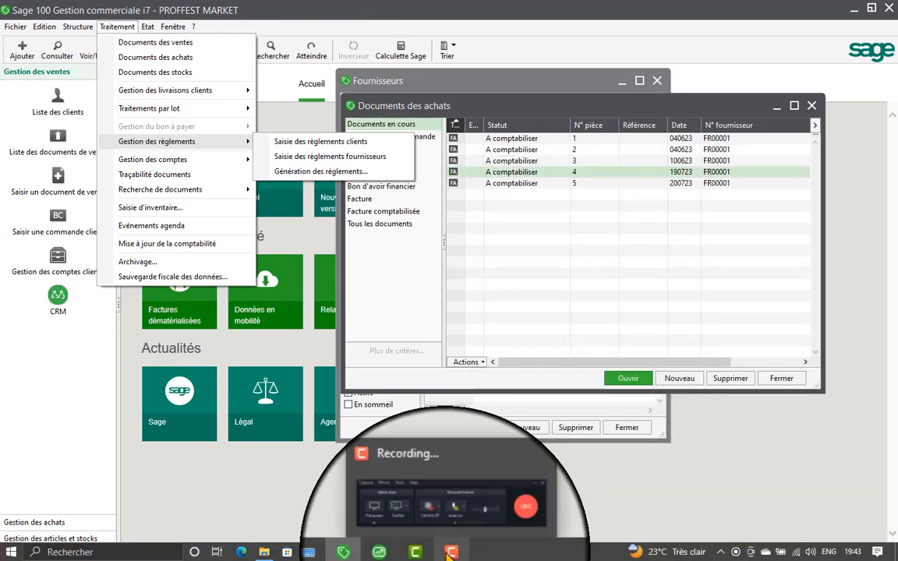
click(456, 514)
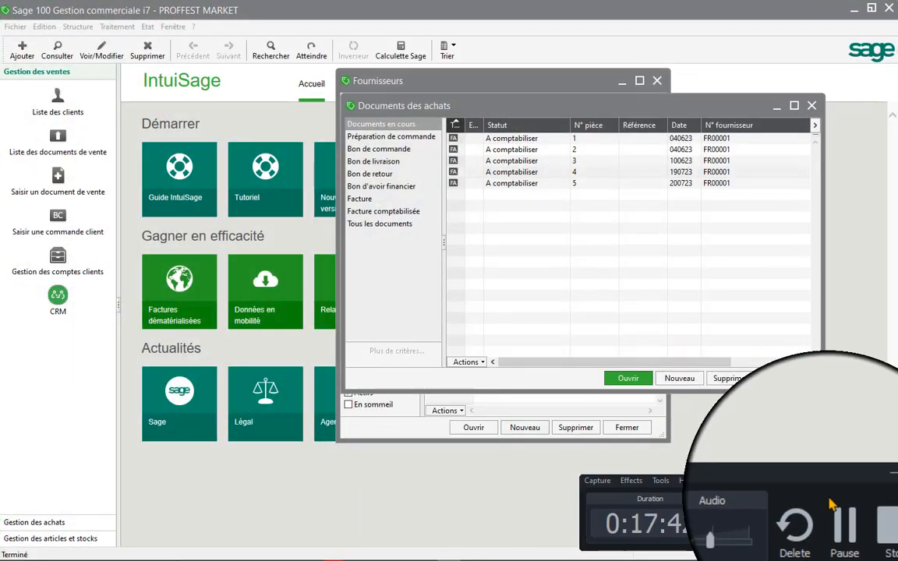
click(870, 483)
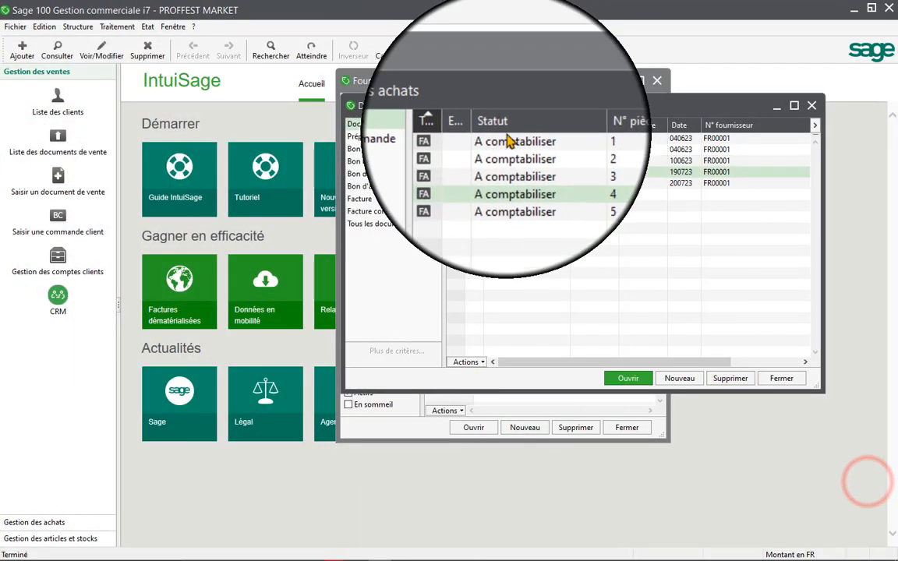
Open the supplier payment entry (Saisie des règlements fournisseurs) and display all payments recorded for the supplier
click(117, 27)
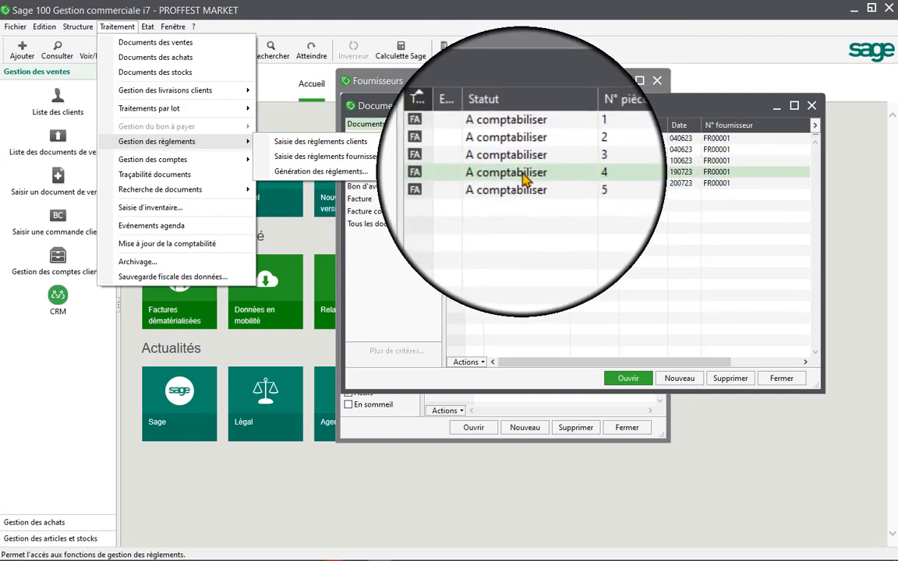
click(340, 161)
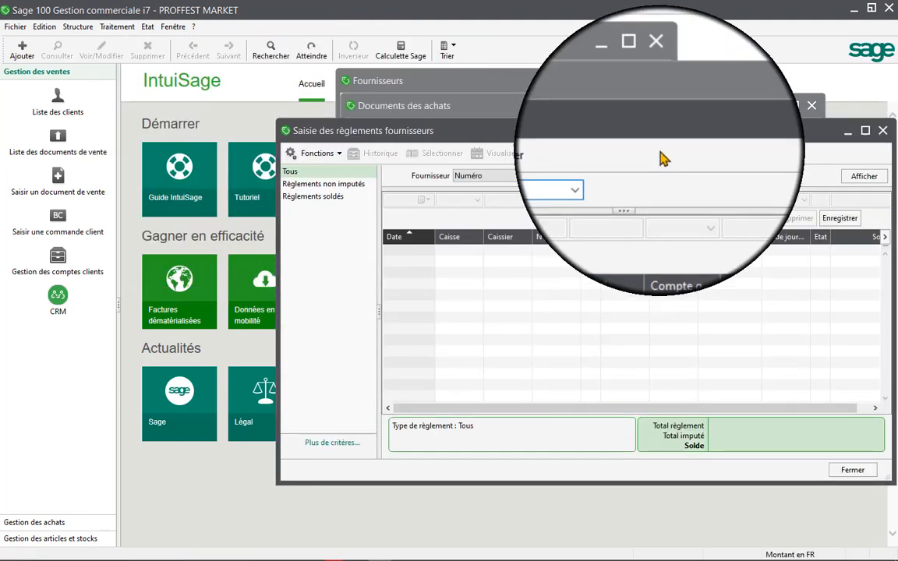
drag(660, 134, 531, 116)
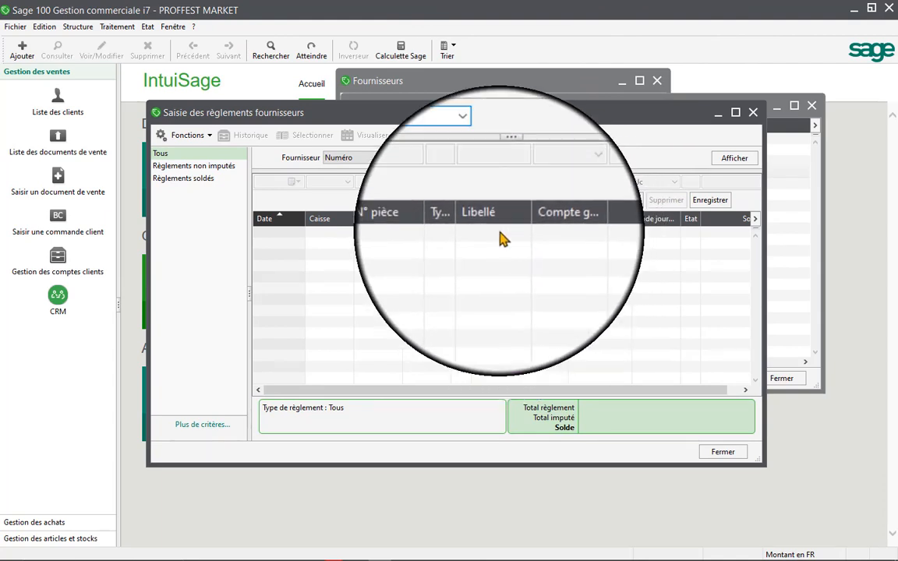
click(475, 157)
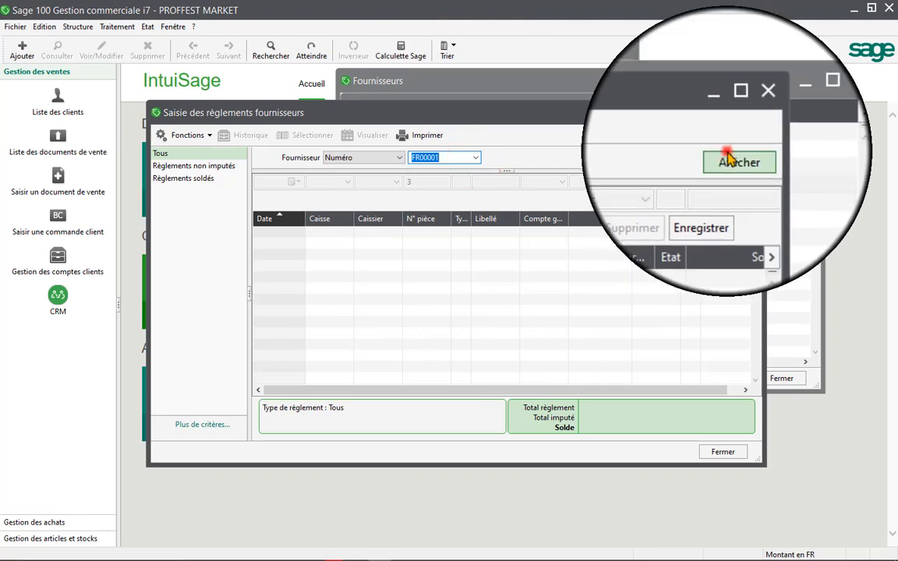
click(729, 160)
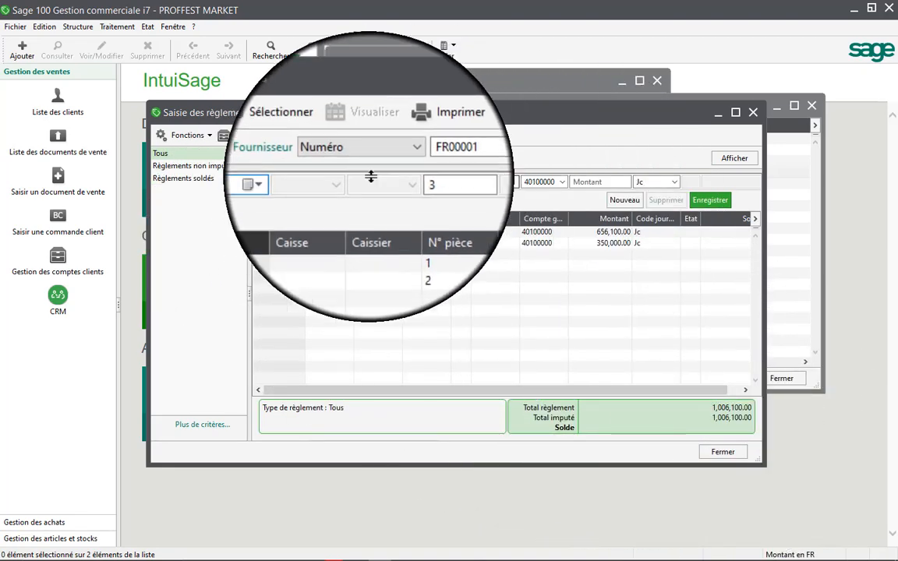
Record a supplier payment of 100,000 dated 190723 in journal Jc, and close the payment entry window
click(294, 183)
click(304, 249)
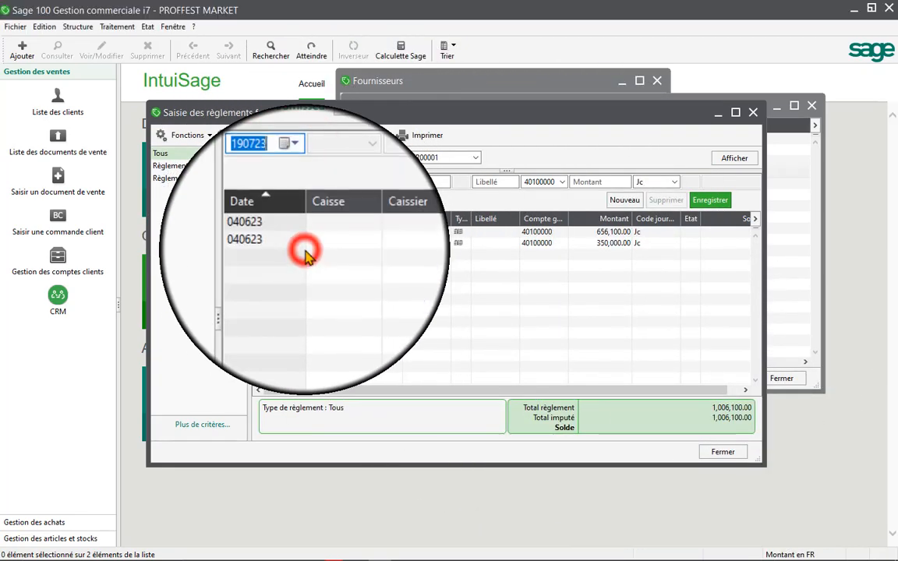
click(495, 183)
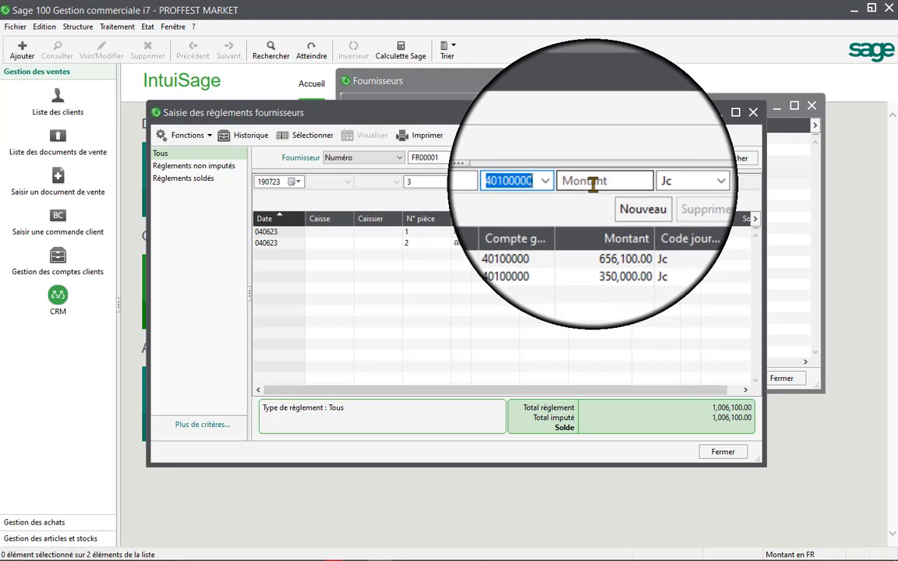
click(676, 182)
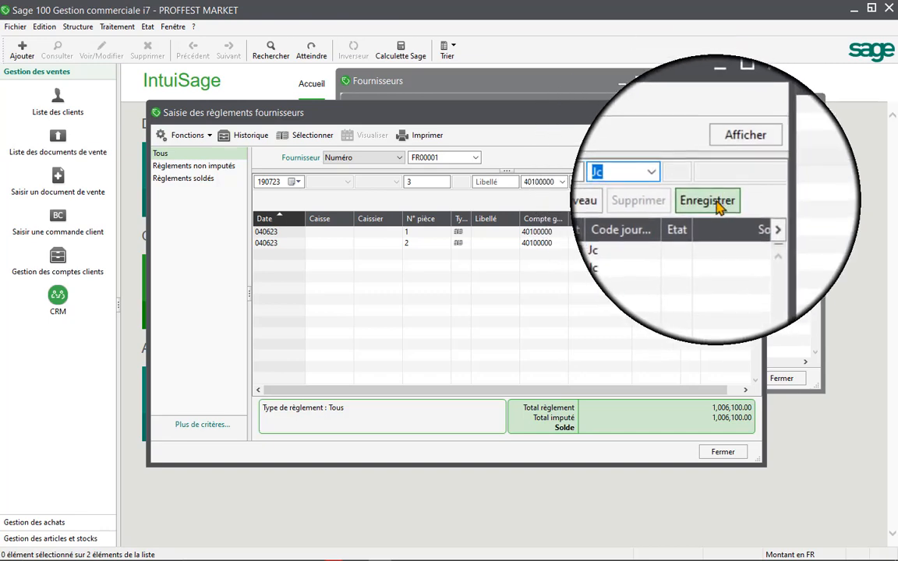
click(602, 184)
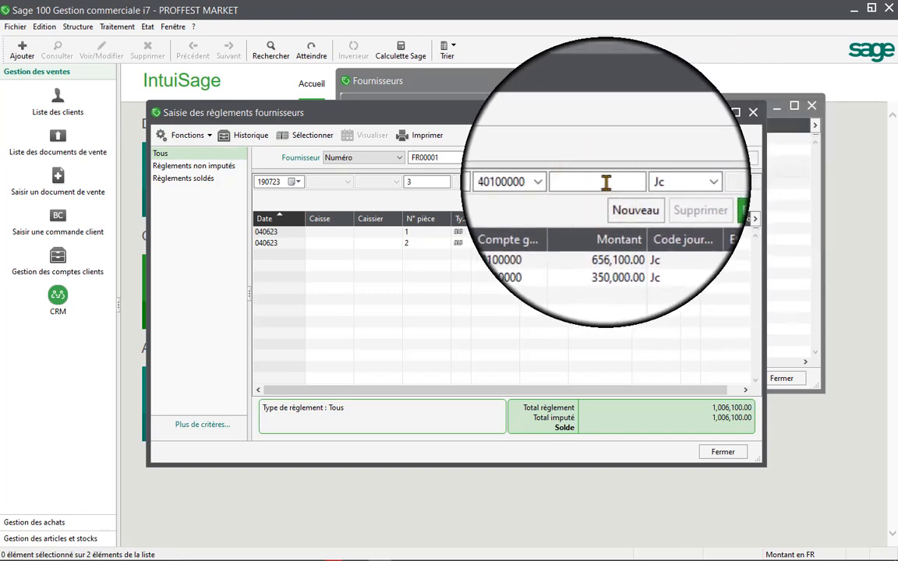
text(100)
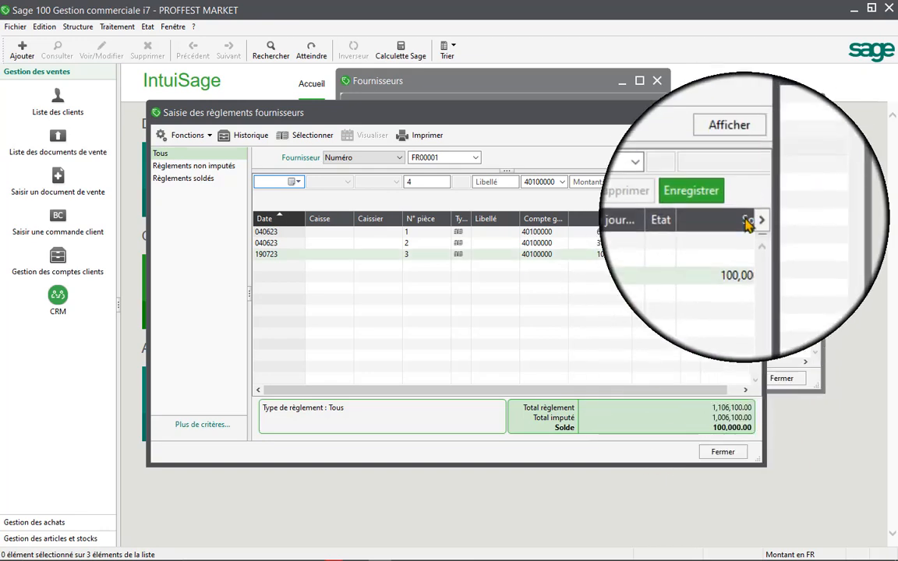
click(755, 115)
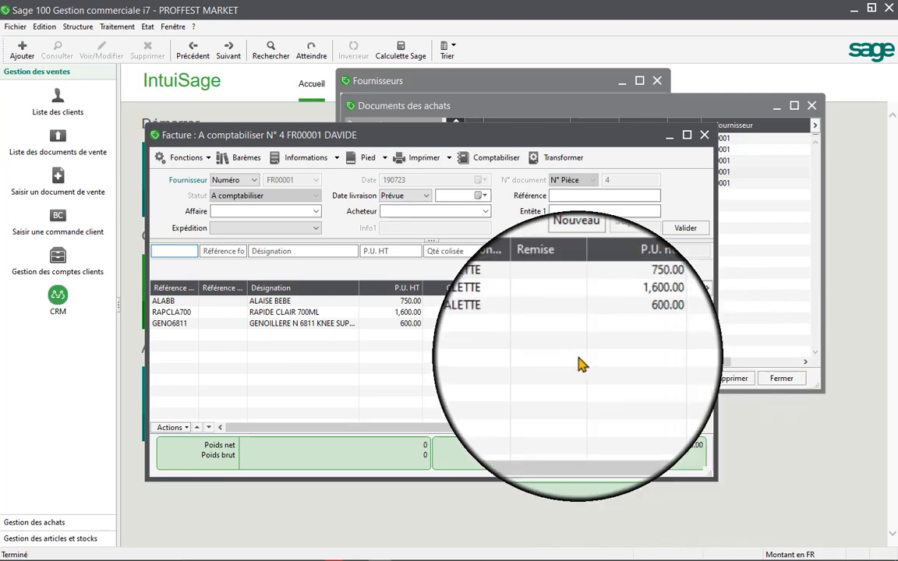
Record a Règlement of 509000 on purchase invoice N° 4 with the label BEING PAYMENTS, mode CAISSE and journal Jc
click(385, 160)
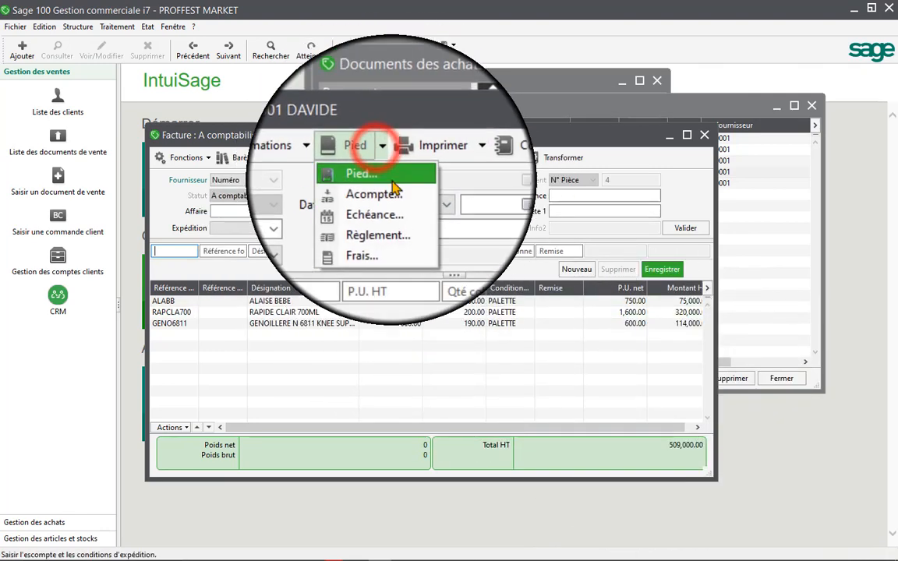
click(389, 217)
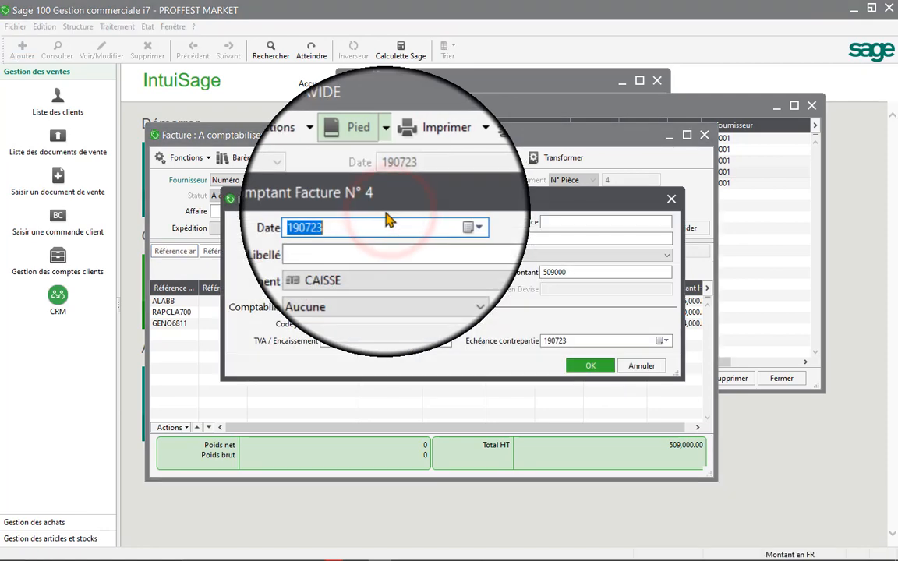
click(366, 238)
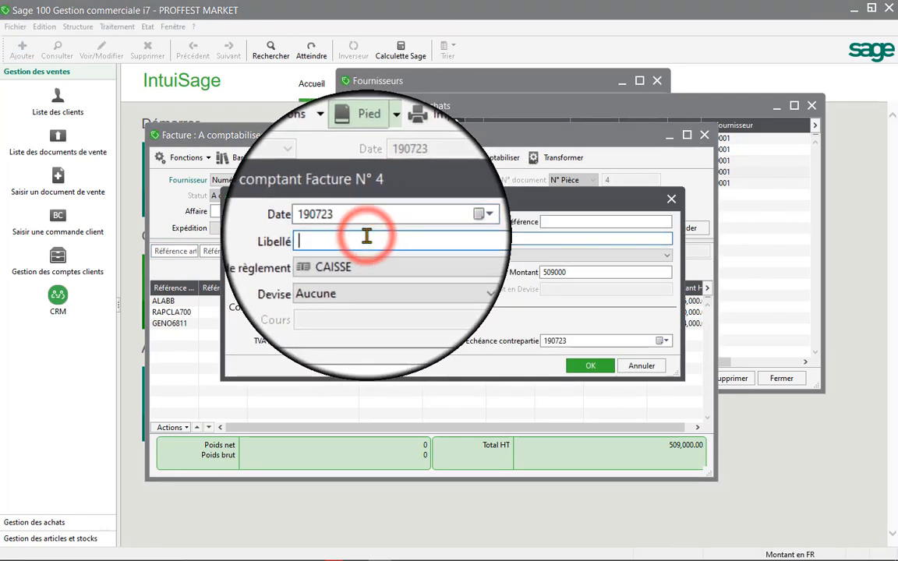
click(585, 272)
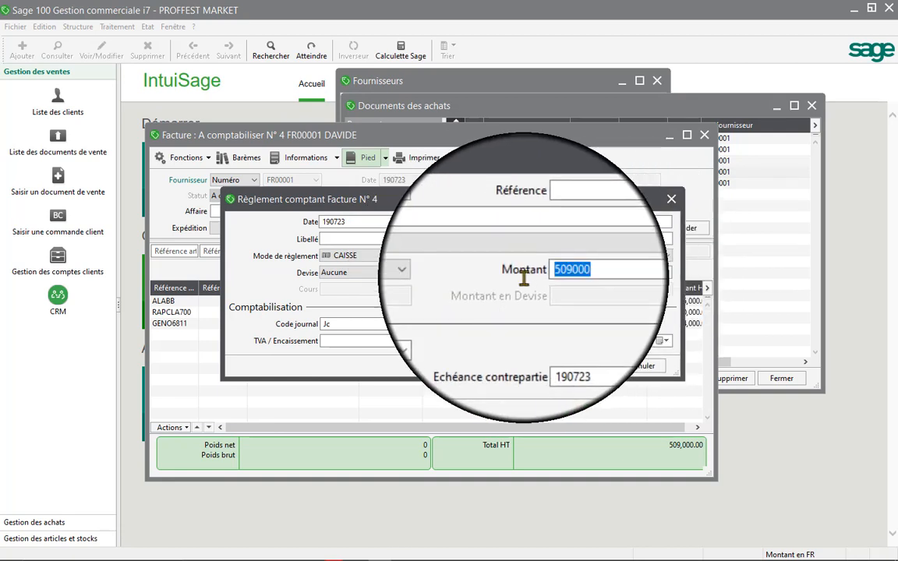
drag(574, 275, 521, 291)
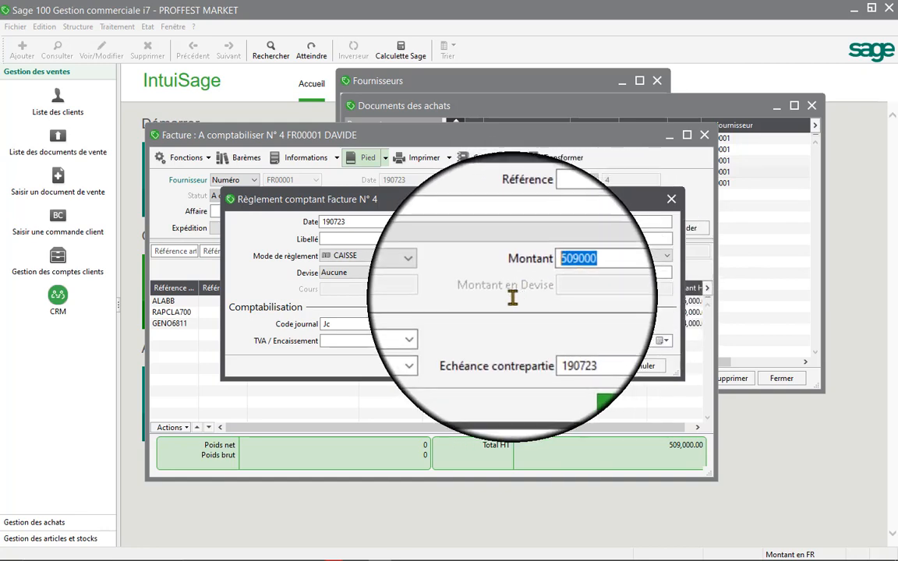
click(522, 294)
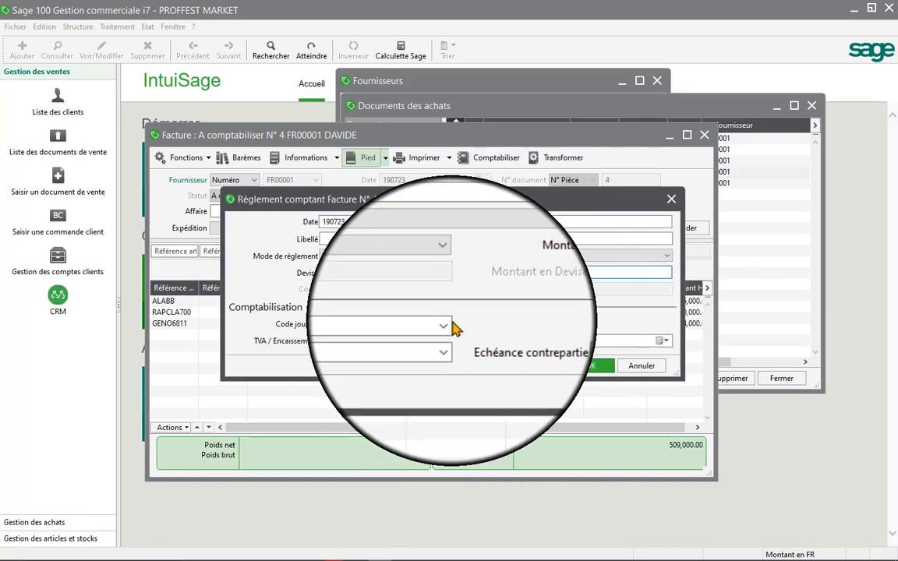
click(450, 326)
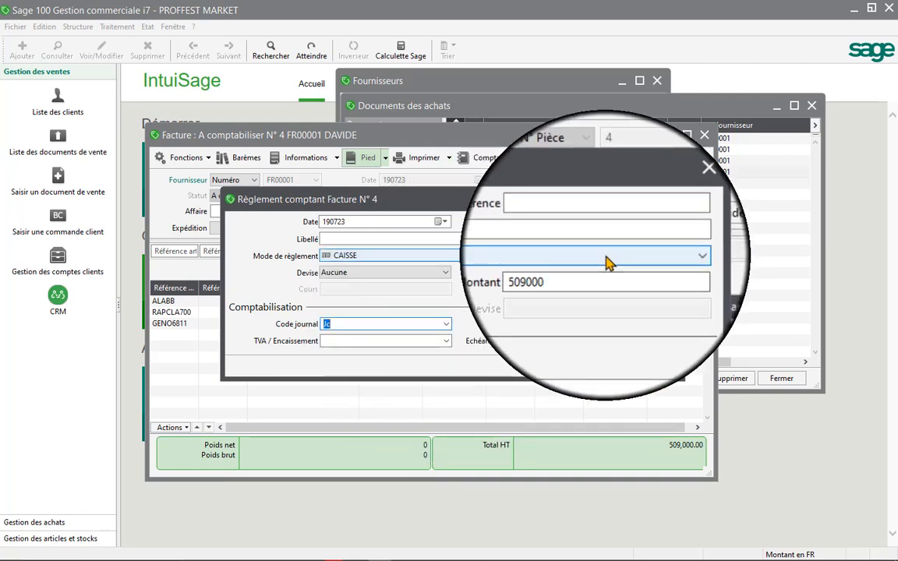
click(532, 240)
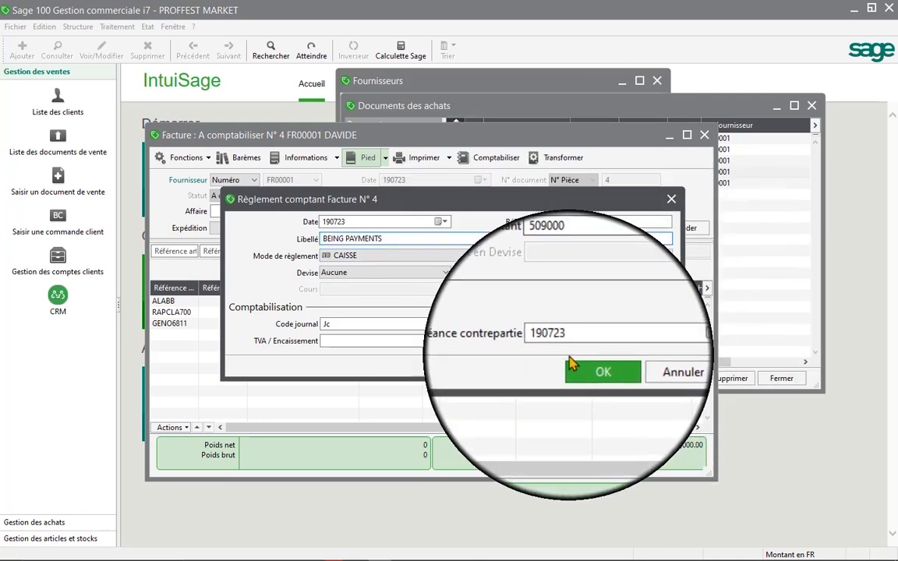
click(587, 367)
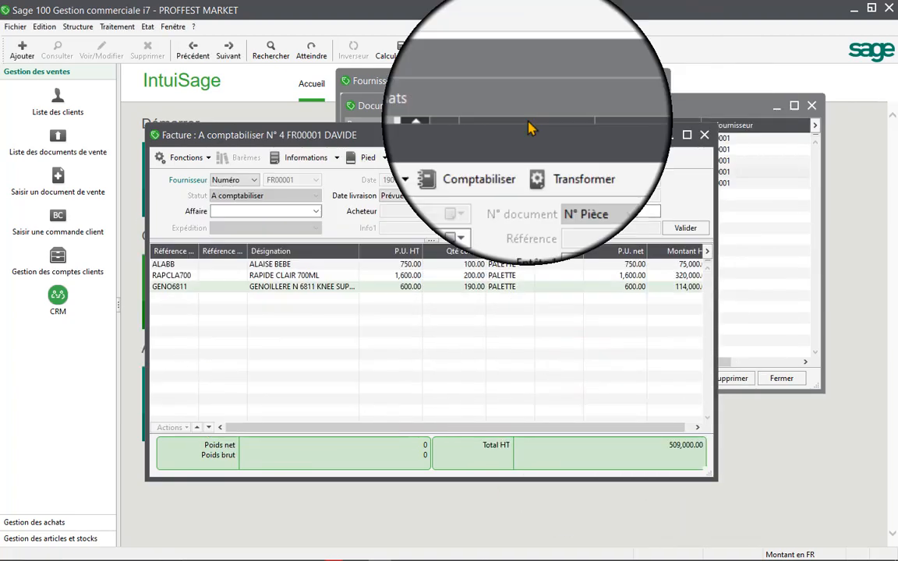
Open the supplier's record from the supplier list, check the Solvabilité figures, and close the record and the list
click(77, 24)
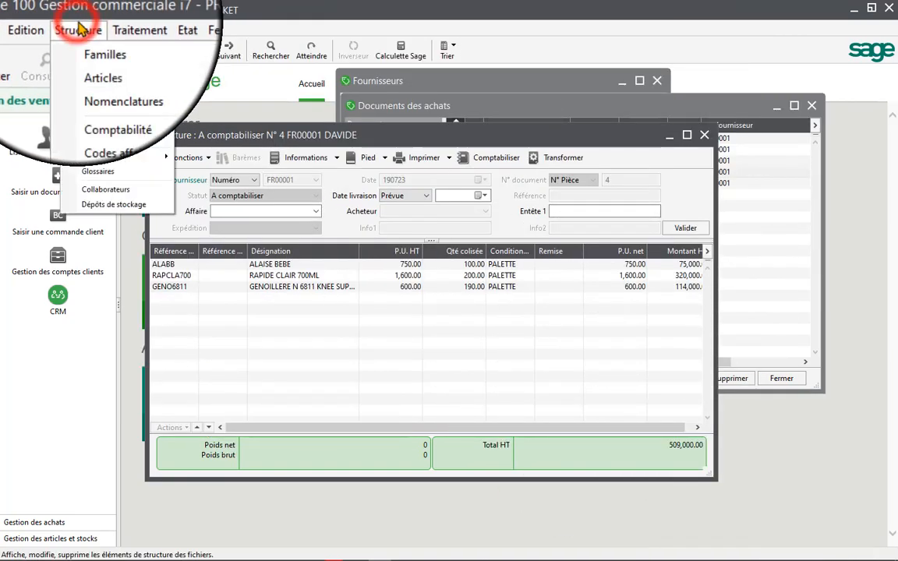
click(103, 134)
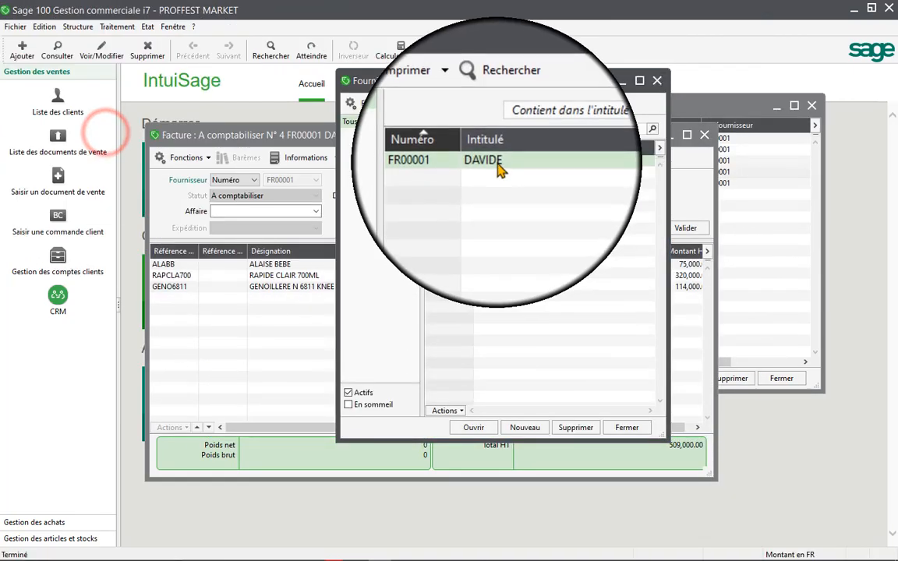
double_click(499, 168)
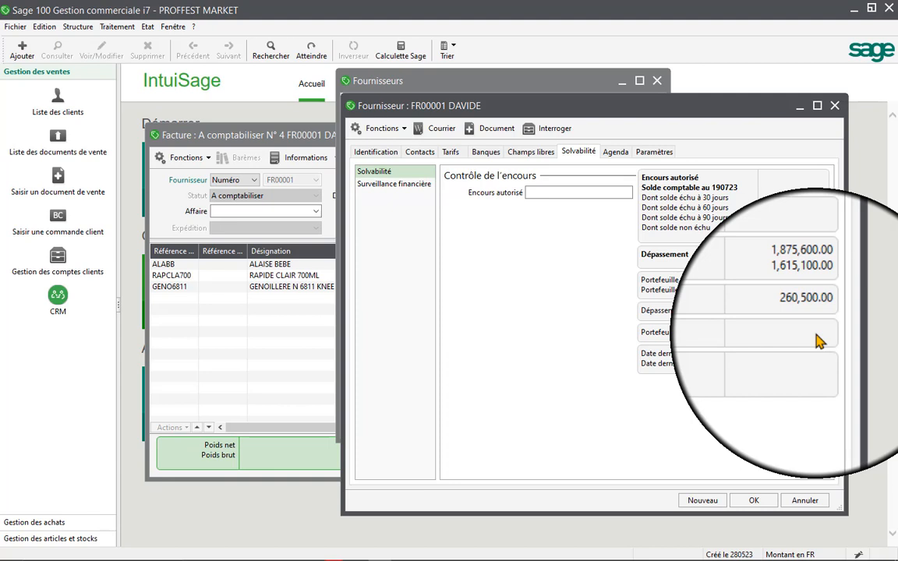
click(834, 105)
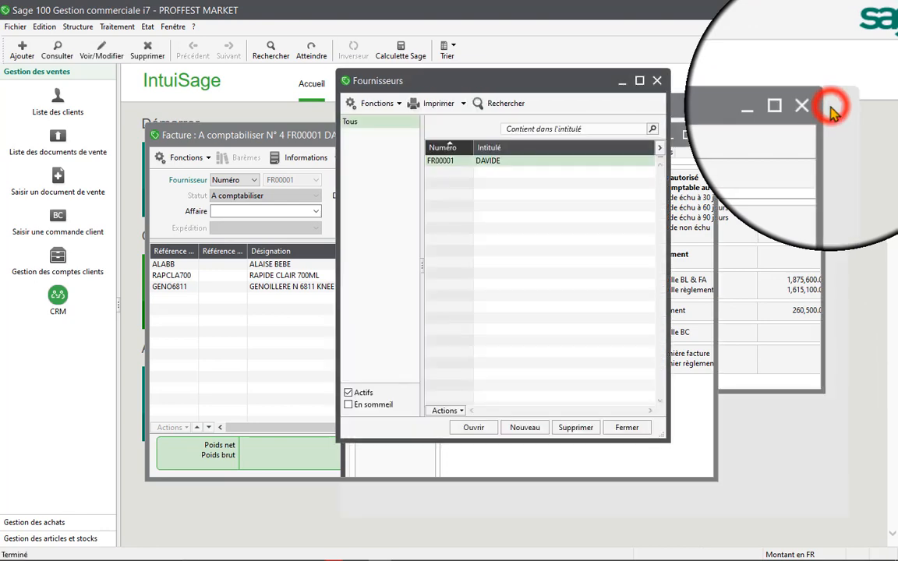
click(657, 80)
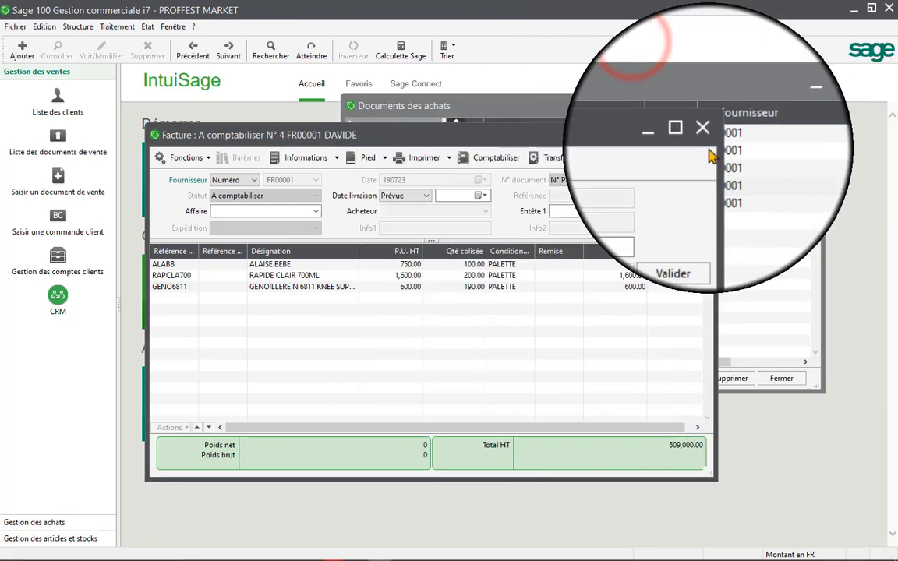
Close purchase invoice N° 4 and the purchase documents list, and open the sales documents list
click(704, 135)
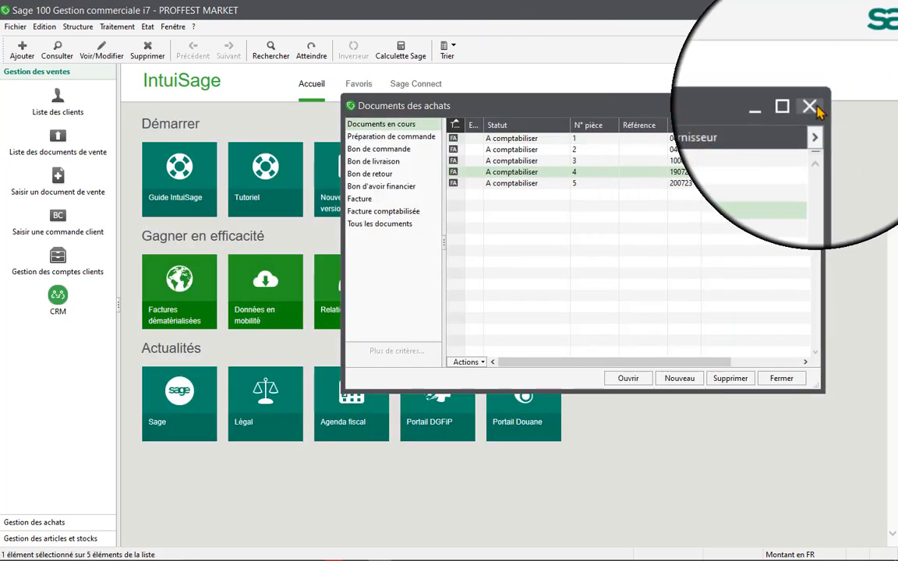
click(813, 107)
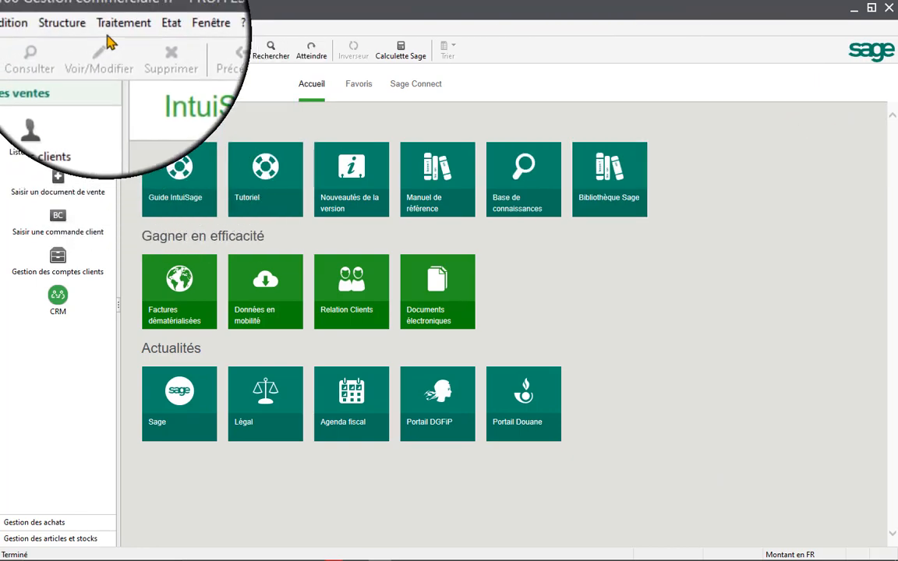
click(108, 35)
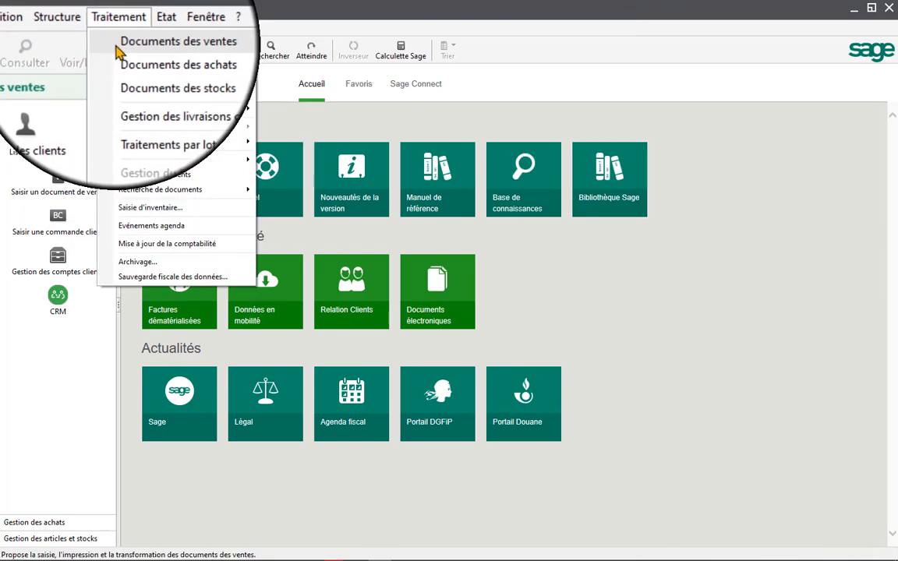
click(117, 49)
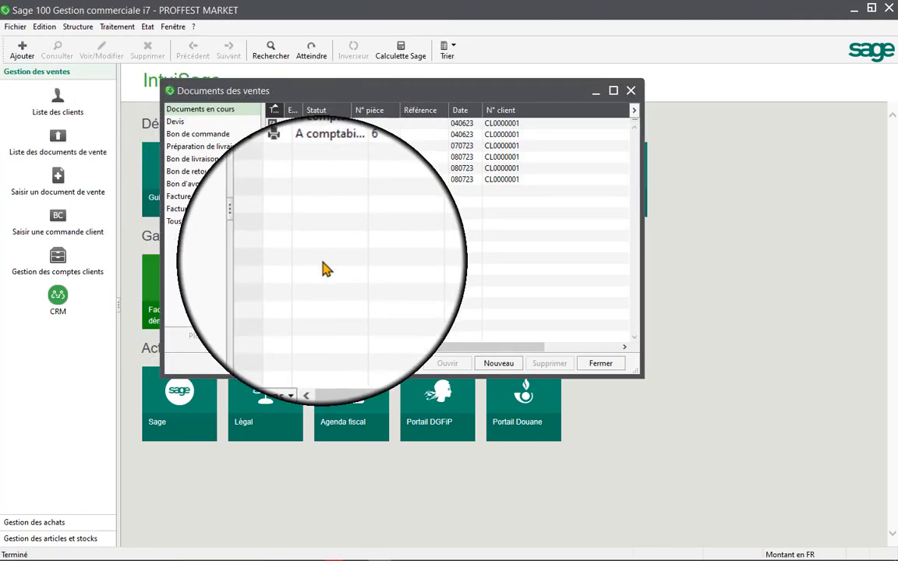
Create a new sales document of type Facture for the second client in the client list and validate its header
click(498, 365)
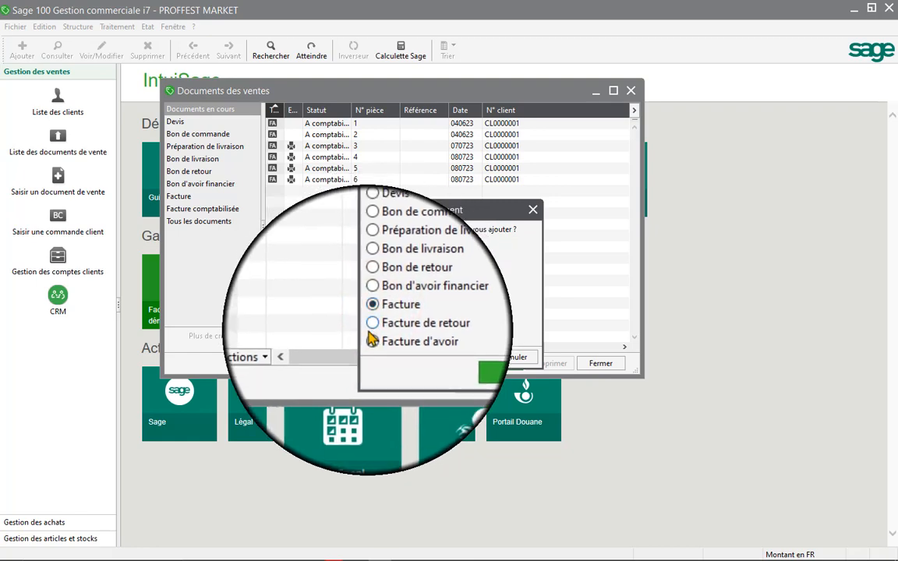
click(462, 358)
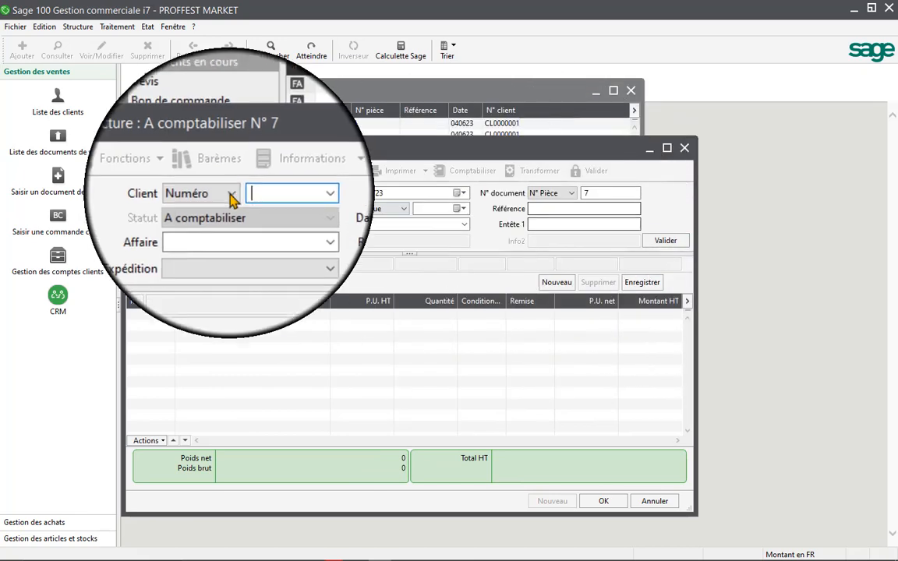
click(293, 193)
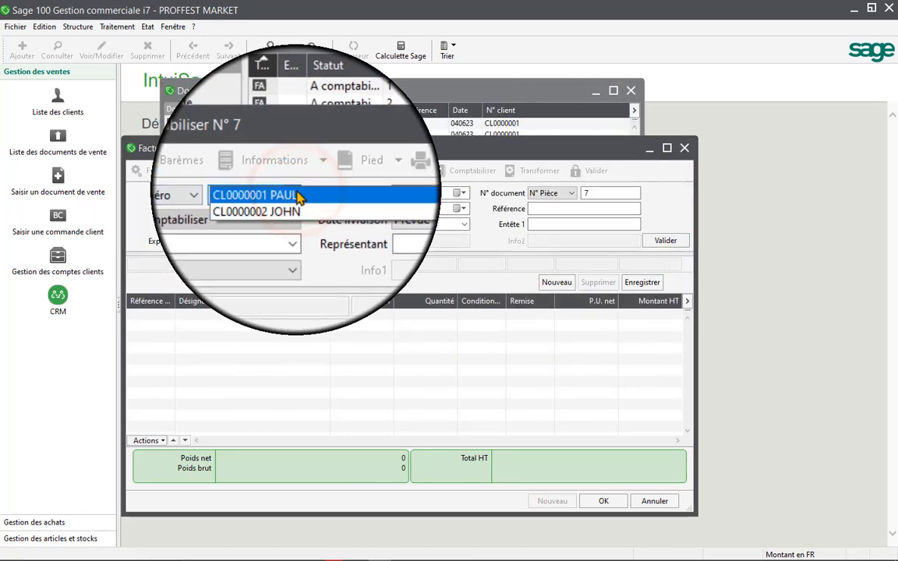
click(295, 207)
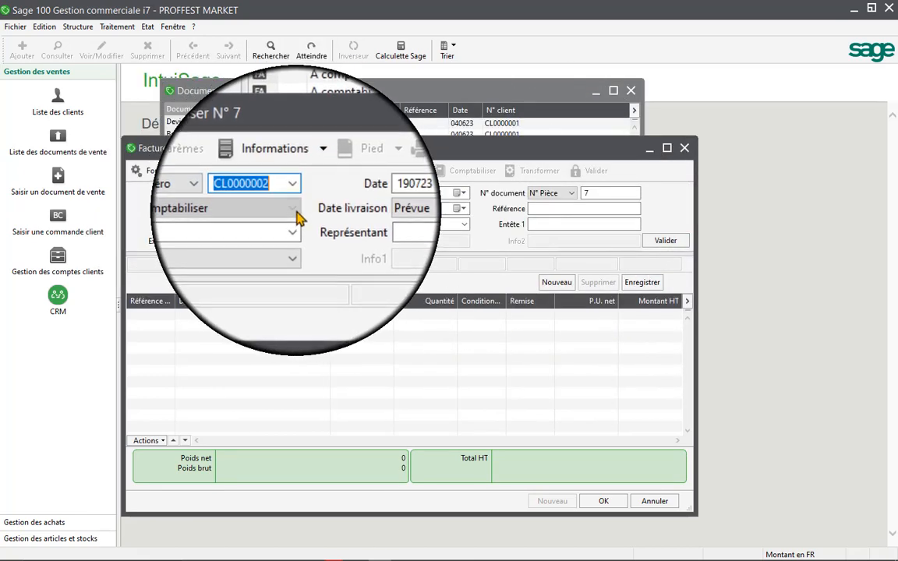
click(655, 239)
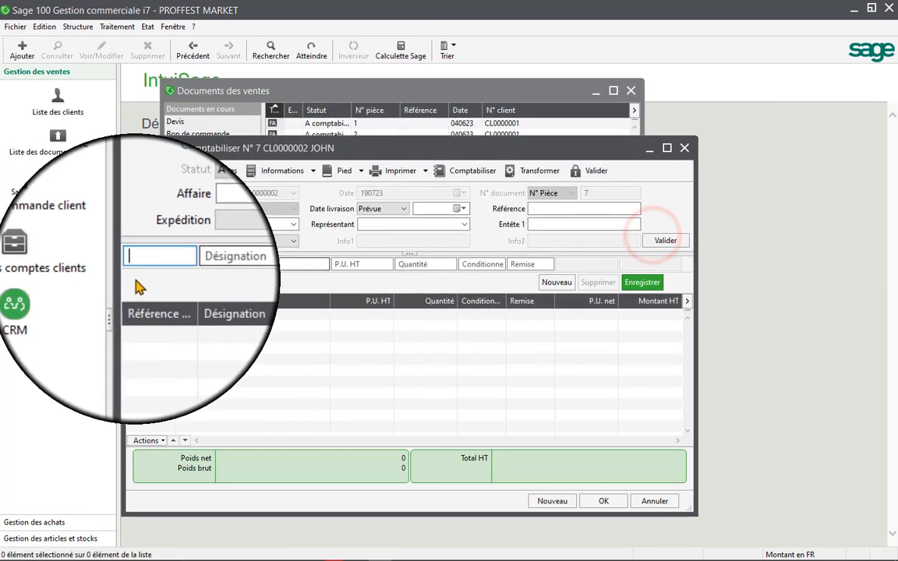
Add article DISA100, DISAAR BAUME 100G, to the sales invoice with a quantity of 10 and save the line
key(Tab)
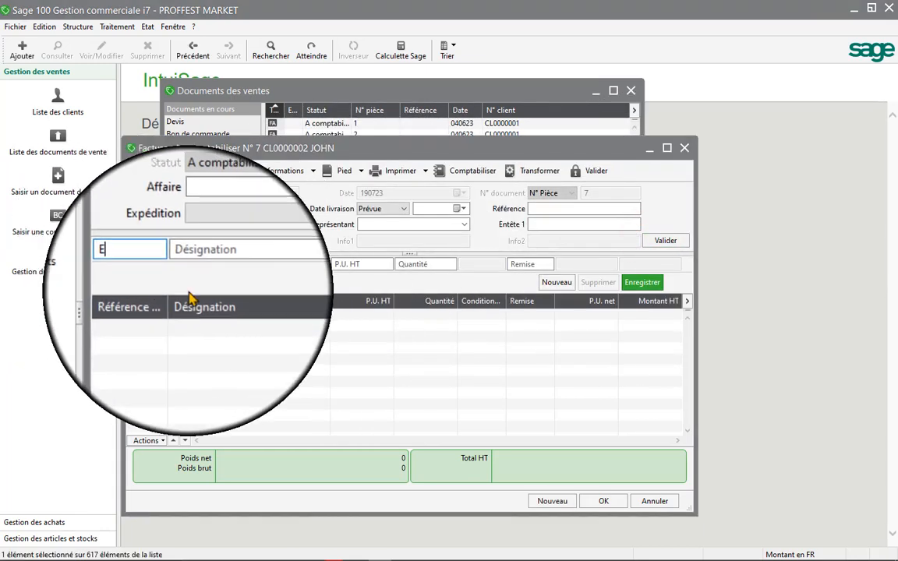
click(618, 283)
double_click(618, 283)
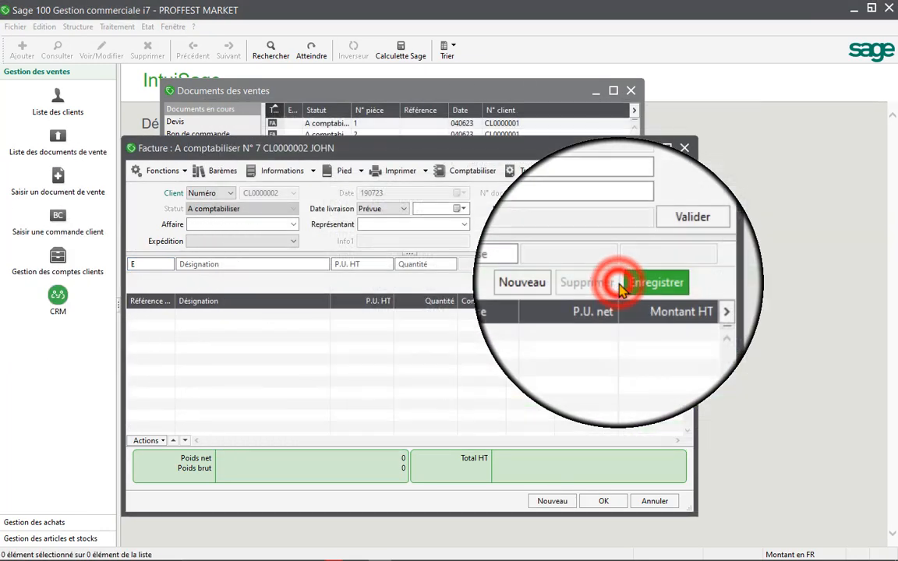
click(443, 265)
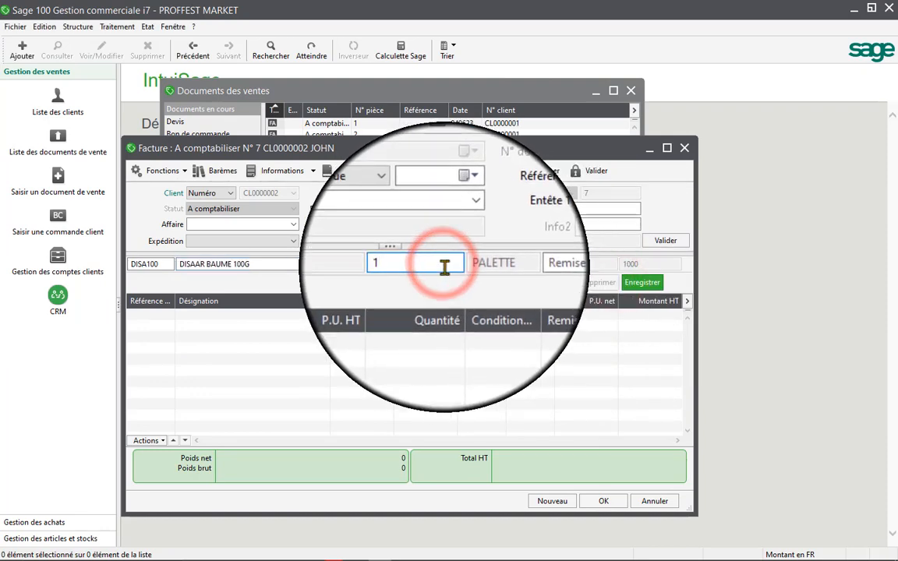
text(0)
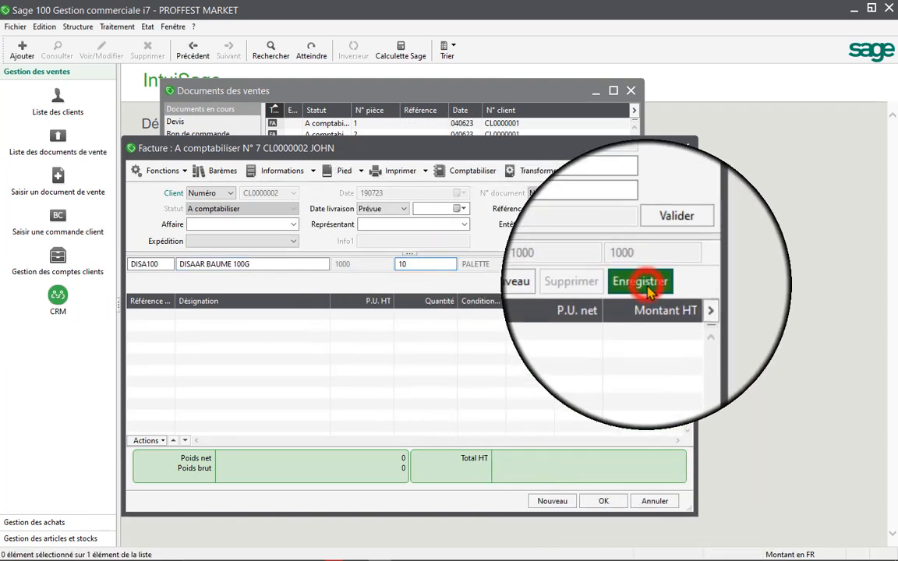
click(647, 288)
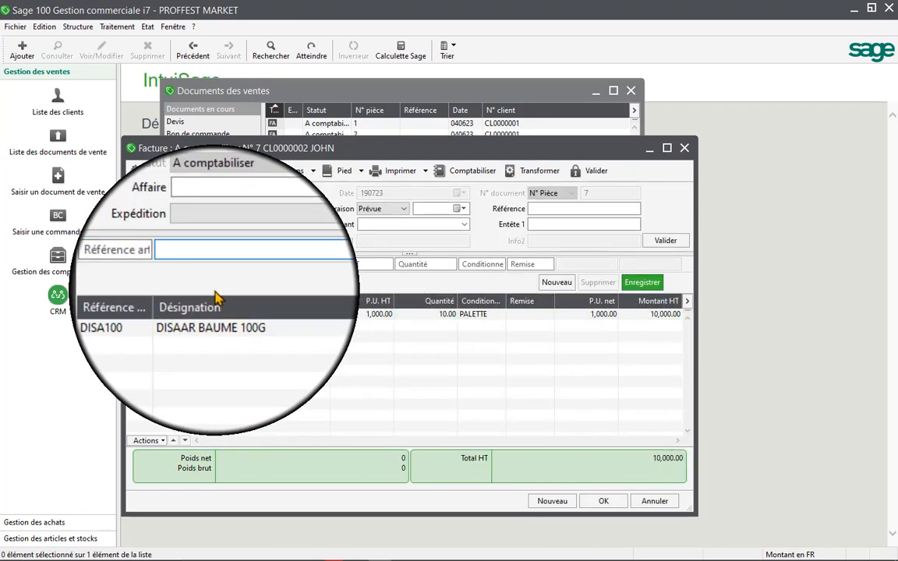
Add article ECLLCGLY, ECLAT DE LUNE GLYCERINE, to the sales invoice with a quantity of 18 and save the line
text(E)
key(Tab)
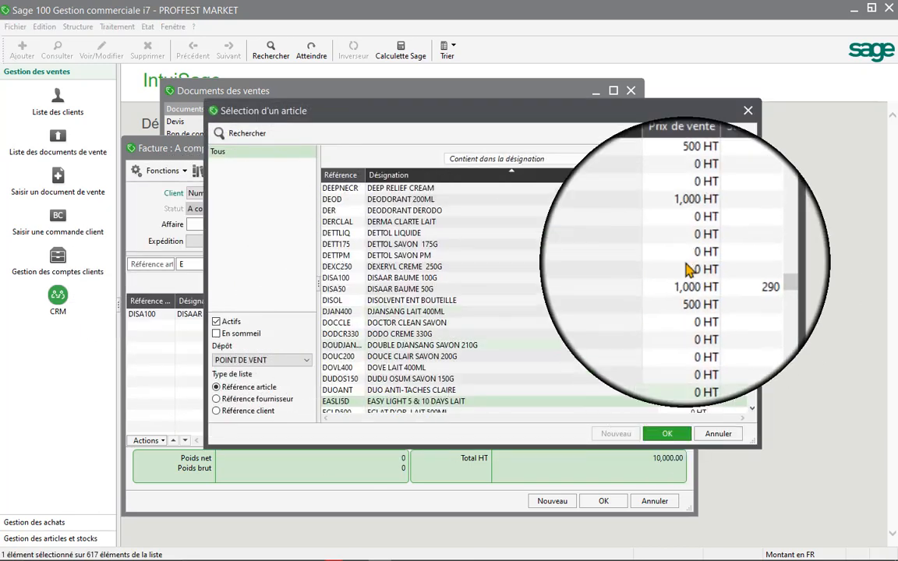
scroll(689, 290, down, 4)
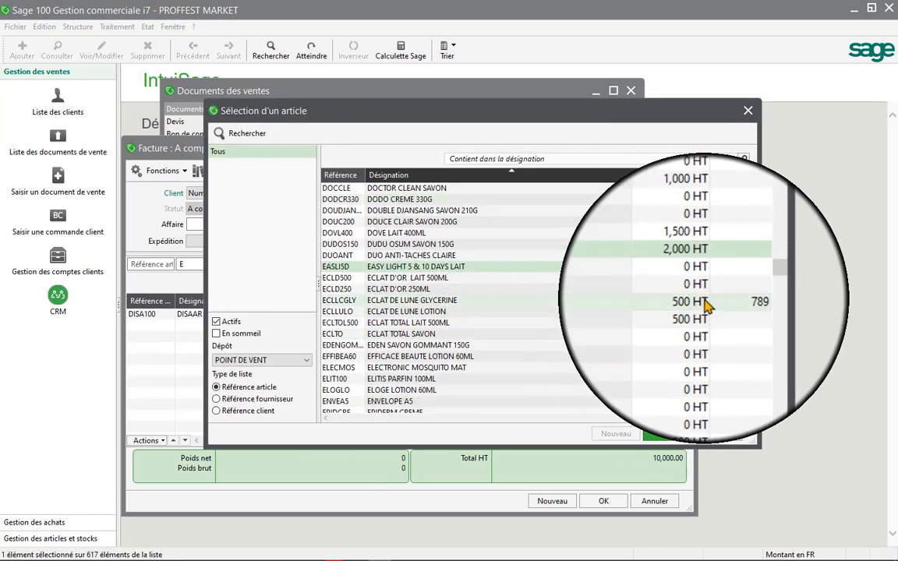
double_click(704, 303)
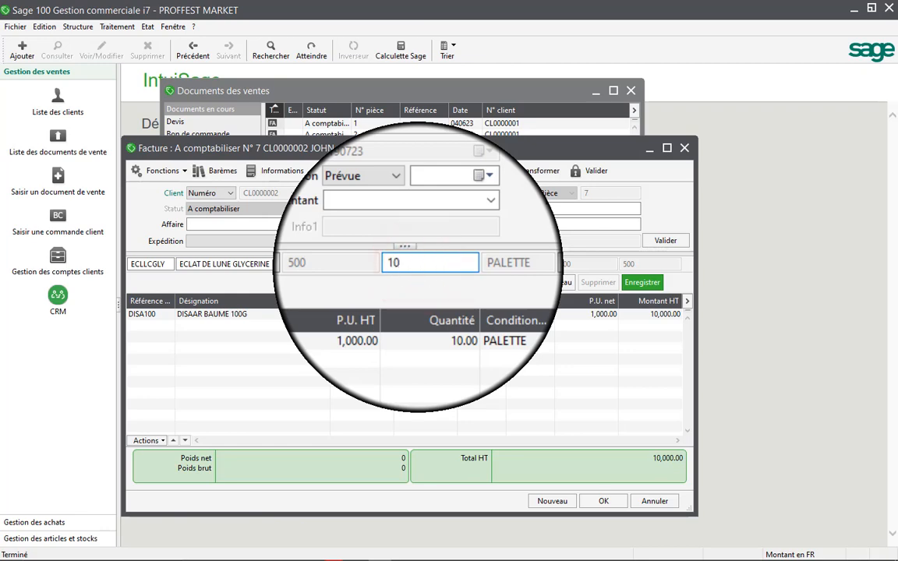
key(BackSpace)
text(8)
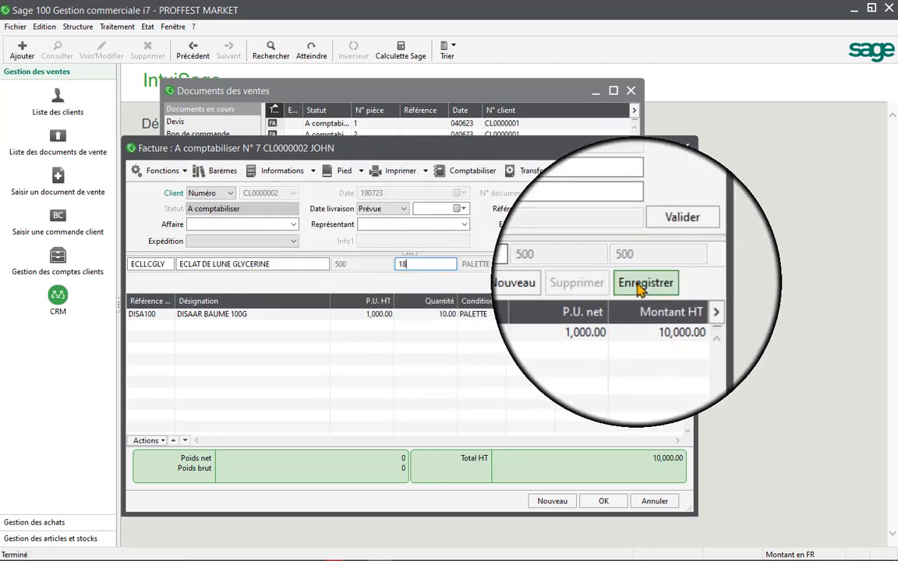
click(641, 282)
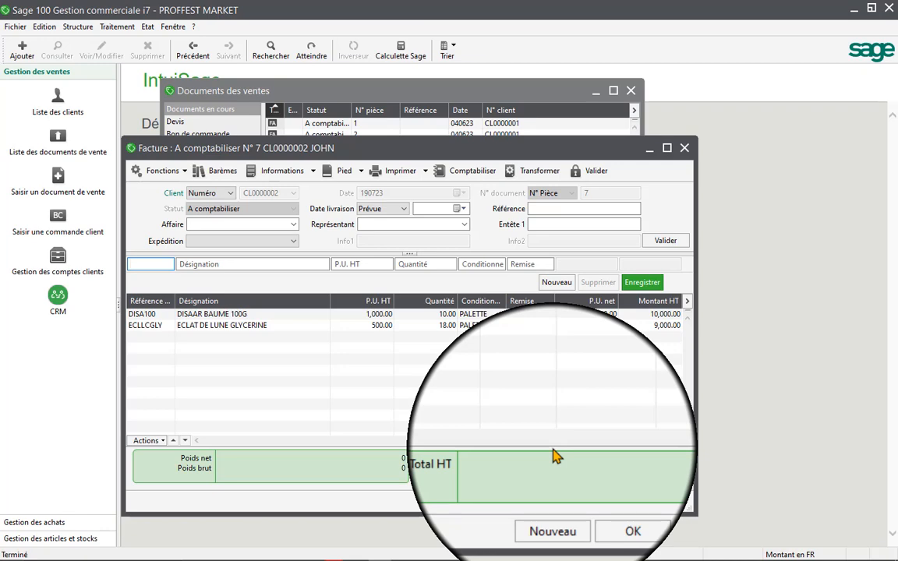
Generate a print preview of the sales invoice with the "invoice" layout, using the XP-80C (copy 1) printer
click(395, 178)
click(98, 167)
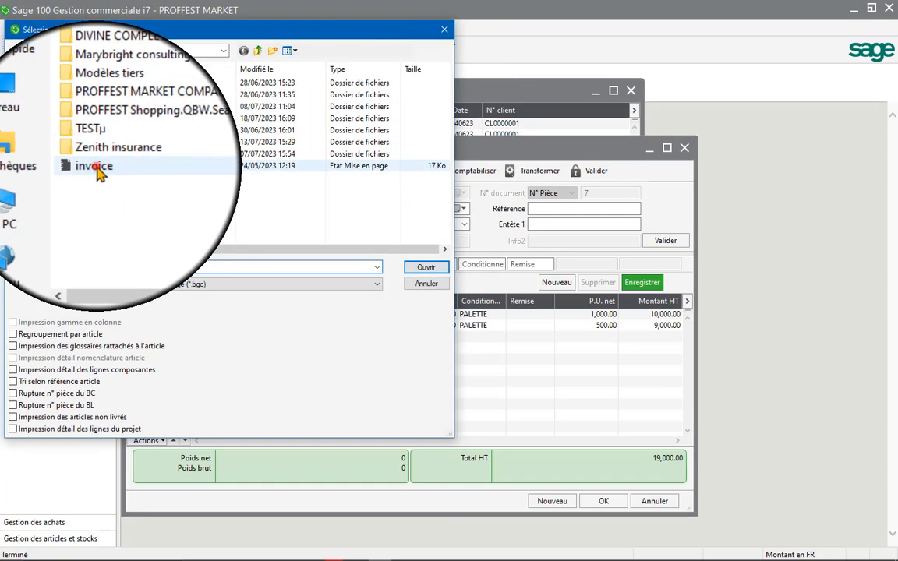
double_click(97, 167)
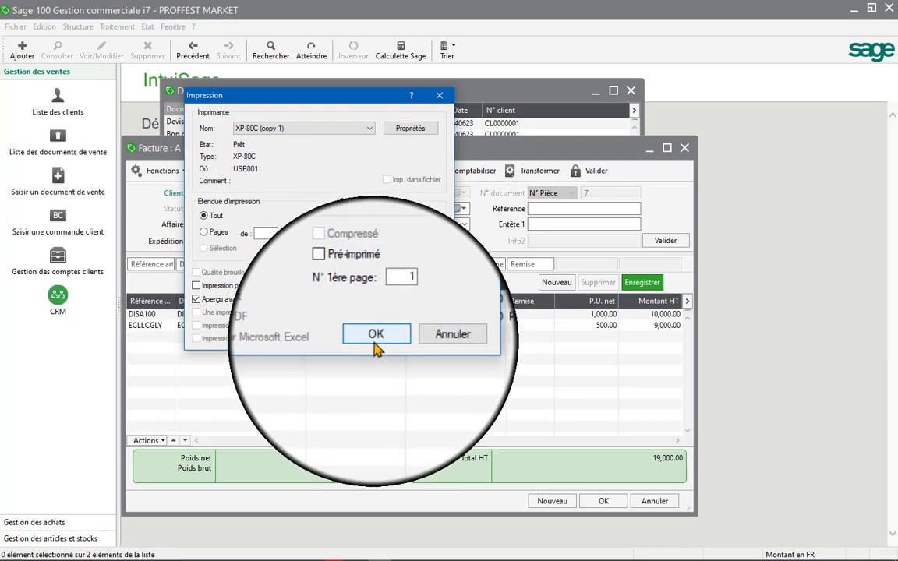
click(374, 338)
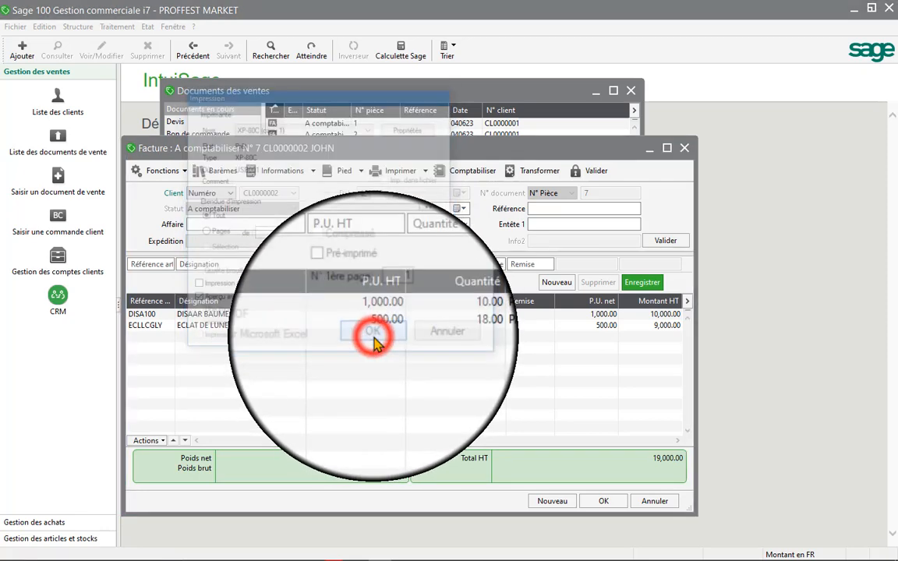
Examine the invoice's article lines and totals in the print preview, close the preview, and validate the sales invoice
click(427, 141)
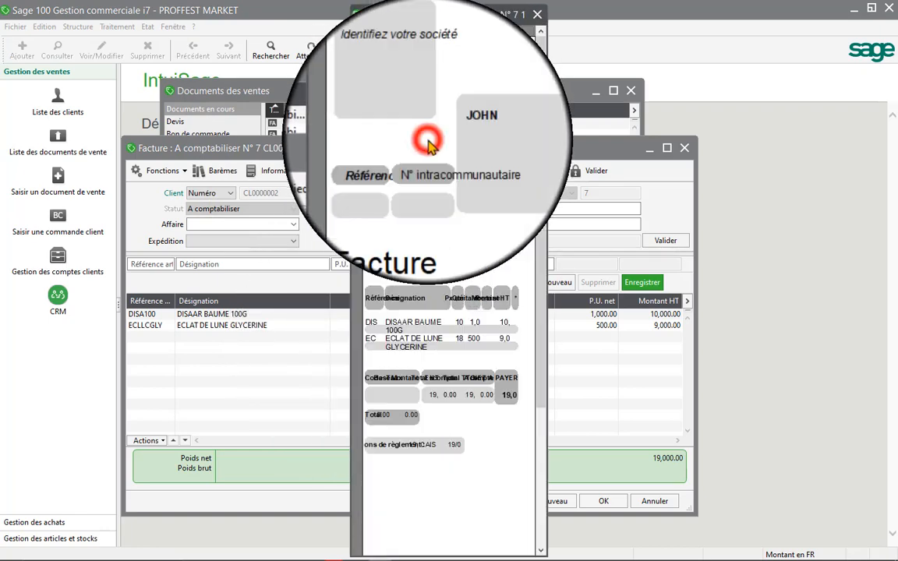
click(439, 226)
click(438, 226)
click(449, 313)
scroll(450, 323, down, 1)
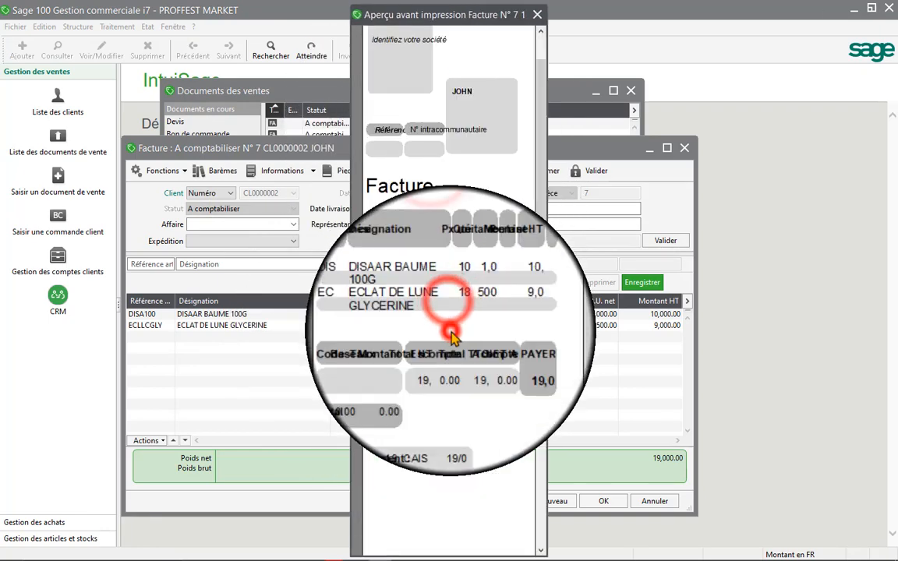
click(451, 336)
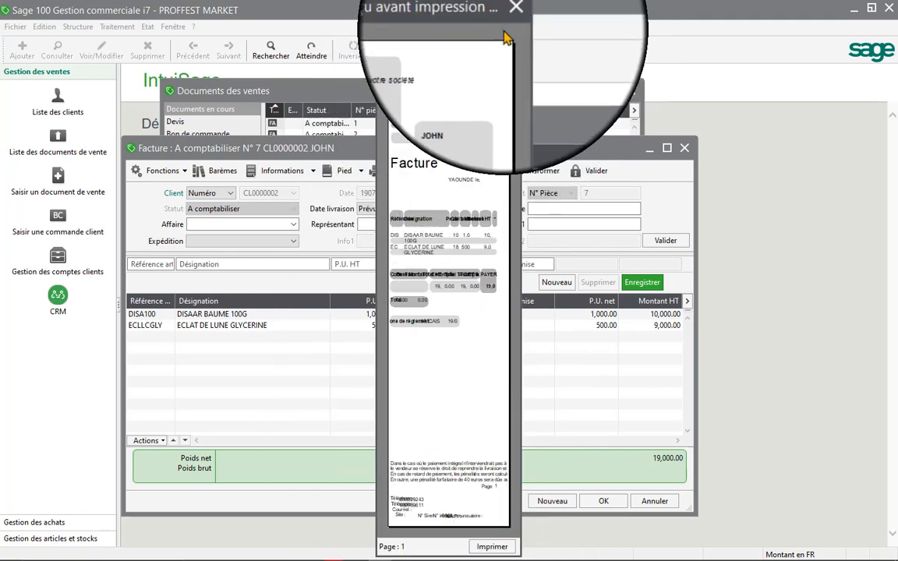
click(511, 17)
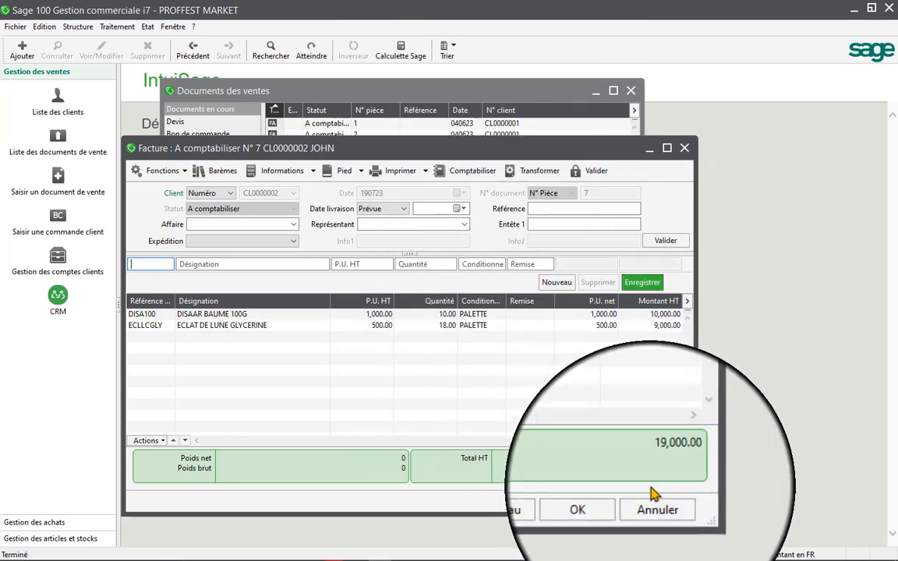
click(606, 509)
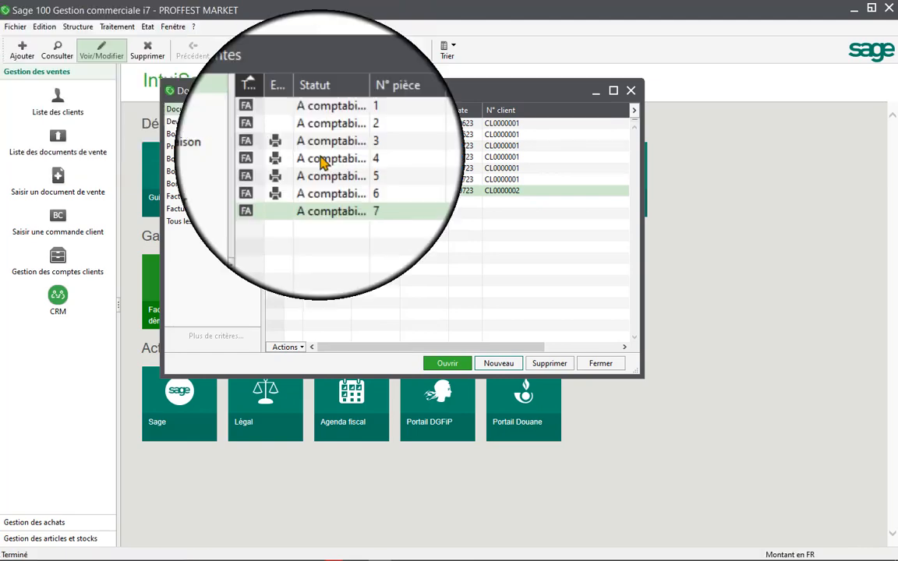
Reopen sales invoice N° 7, view its Règlement comptant details, and close them without recording a payment
double_click(329, 195)
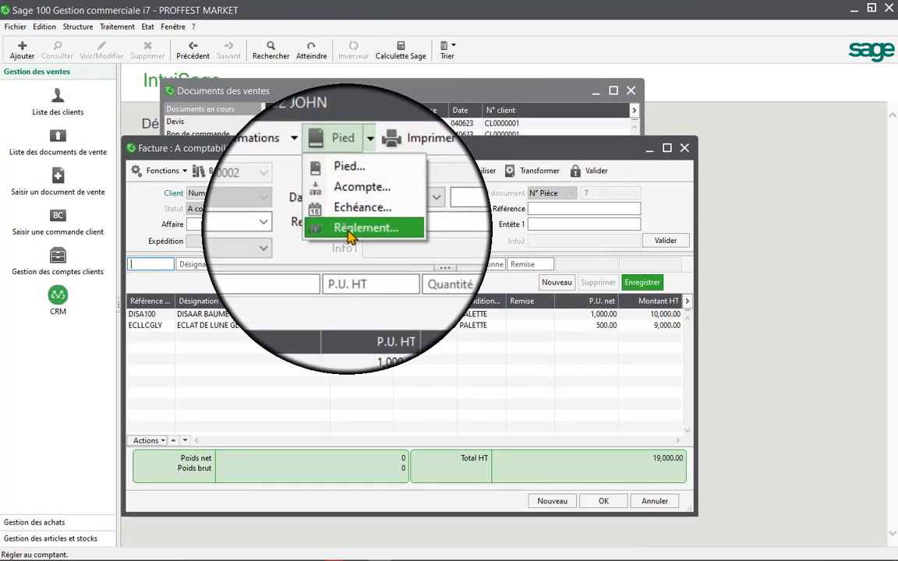
click(349, 234)
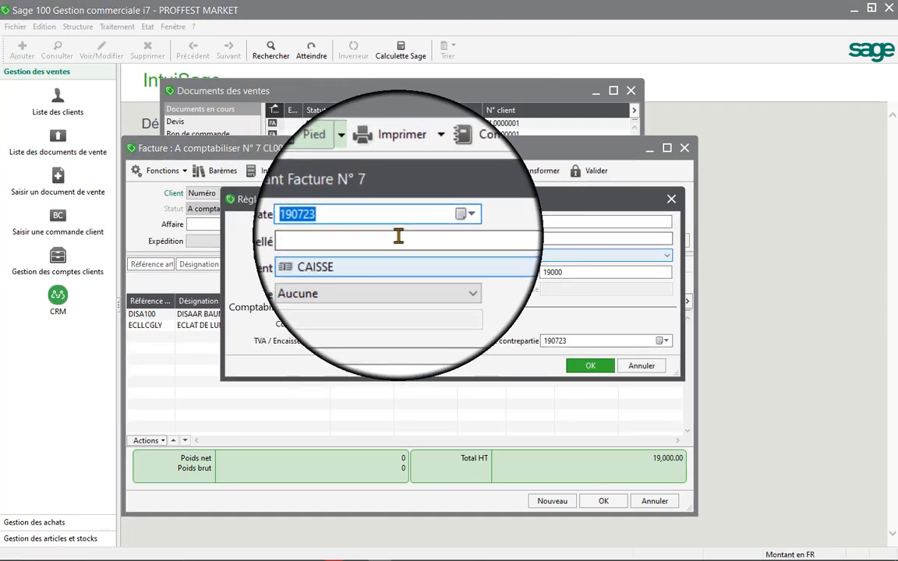
click(564, 272)
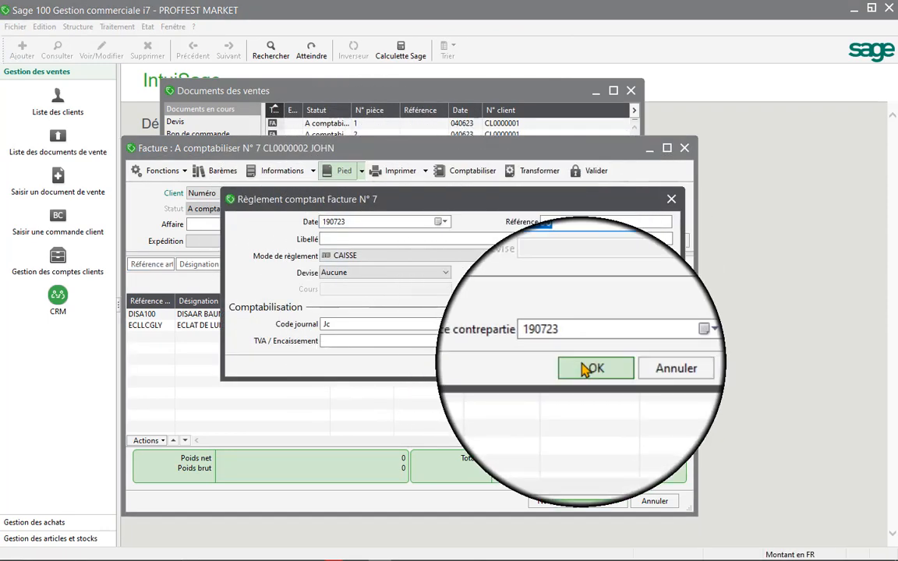
click(672, 199)
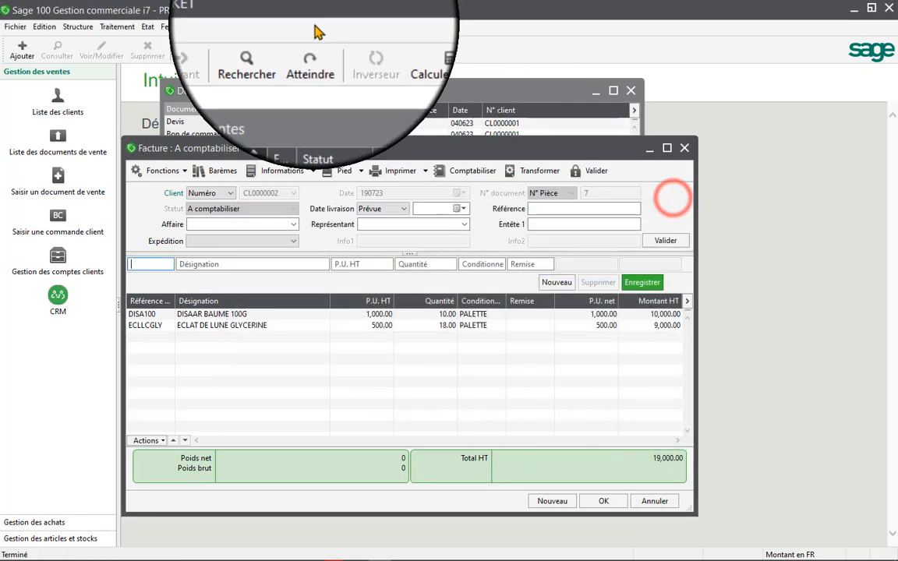
Open Saisie des règlements clients and display the payments of the client invoiced on sales invoice N° 7
click(117, 27)
mouse_move(156, 141)
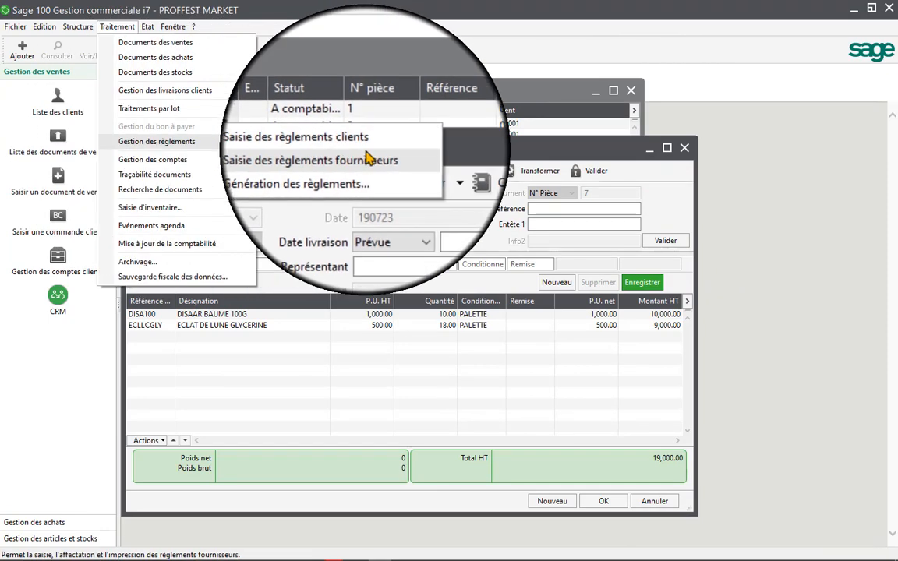
click(370, 145)
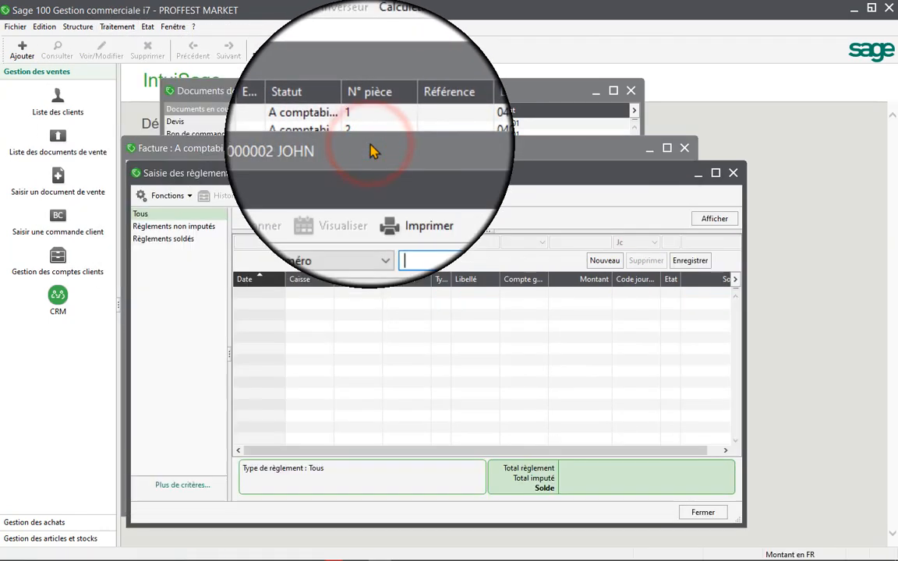
click(455, 219)
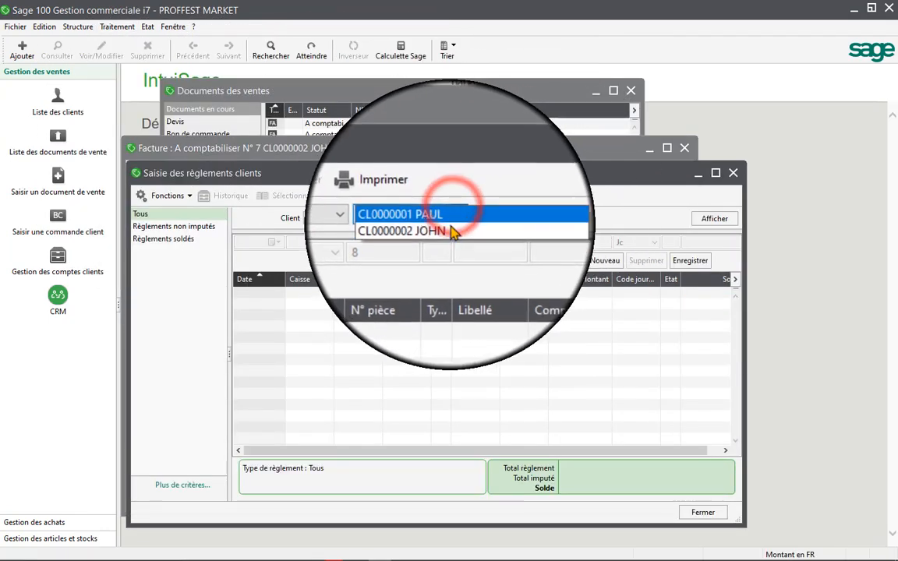
click(433, 238)
click(714, 218)
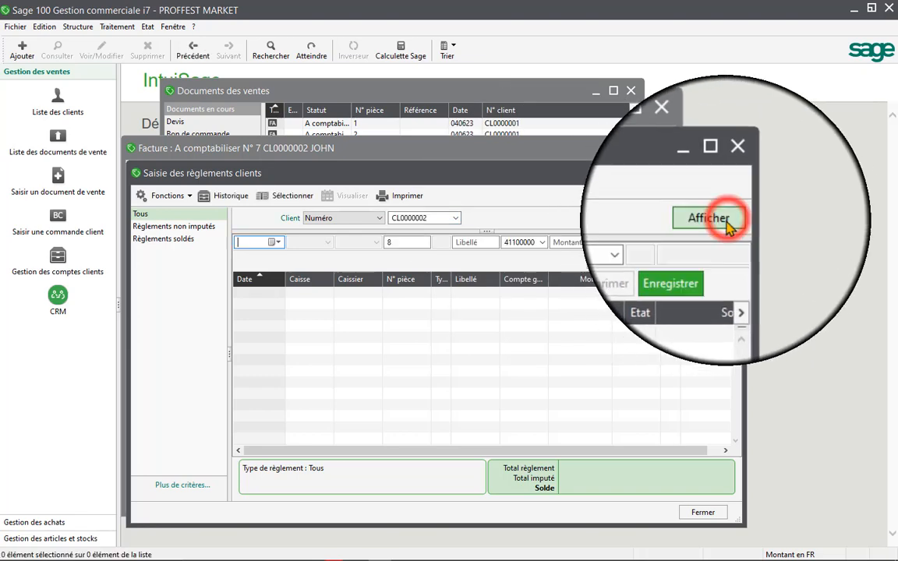
Record a customer payment of 10000 dated 200723 in journal Jc, and close the payment entry window and the invoice
click(272, 249)
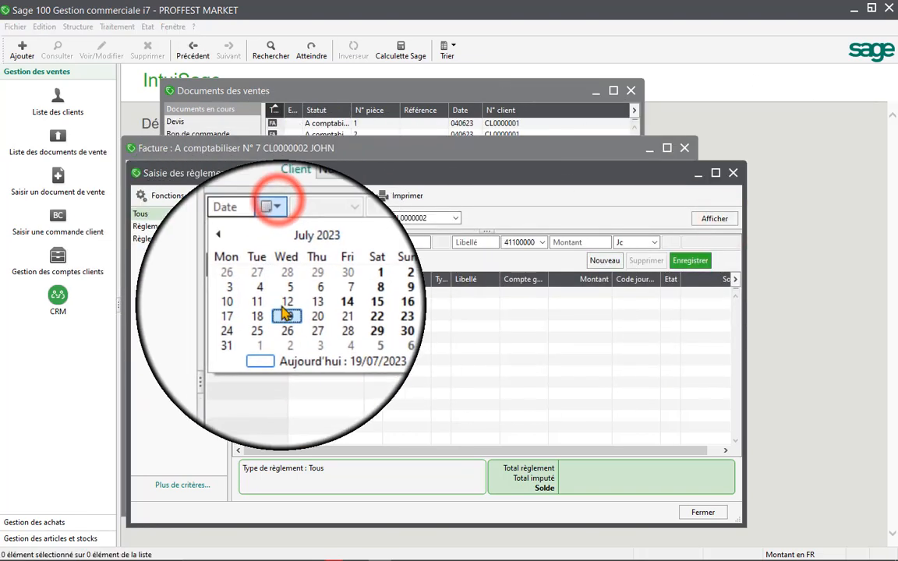
click(308, 316)
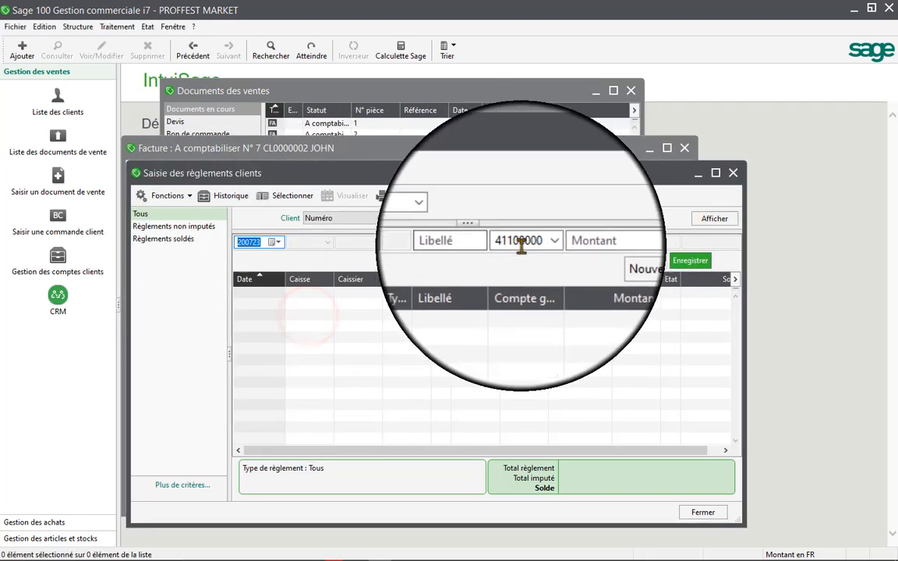
click(473, 246)
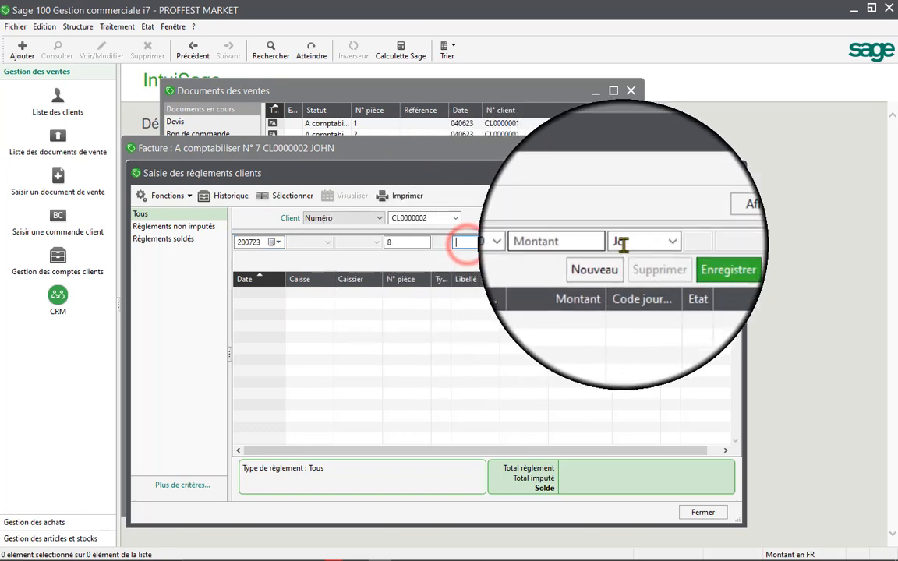
click(588, 244)
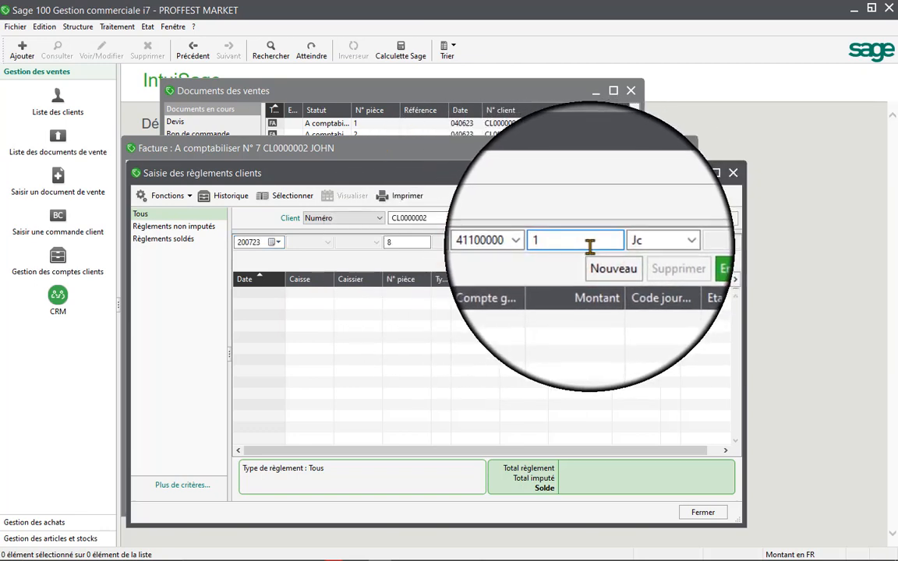
text(10000)
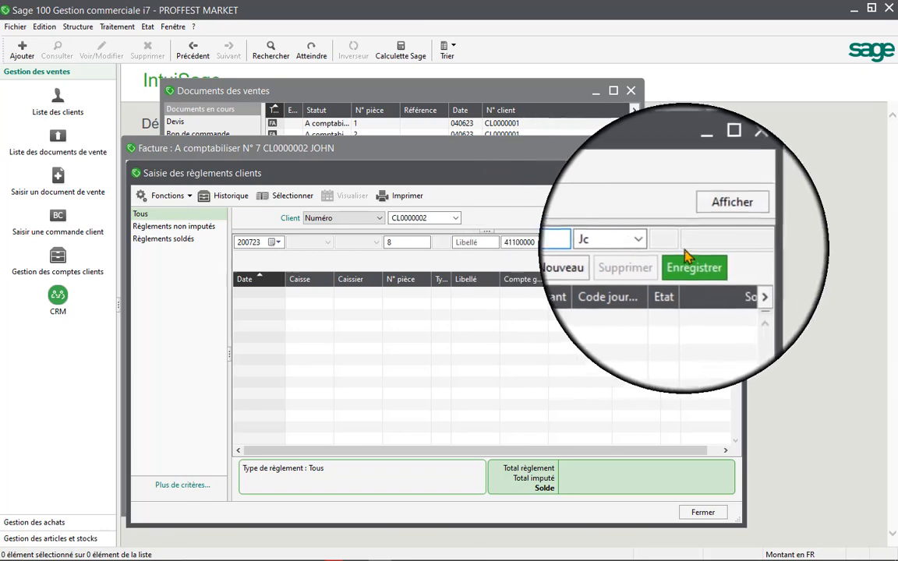
click(693, 265)
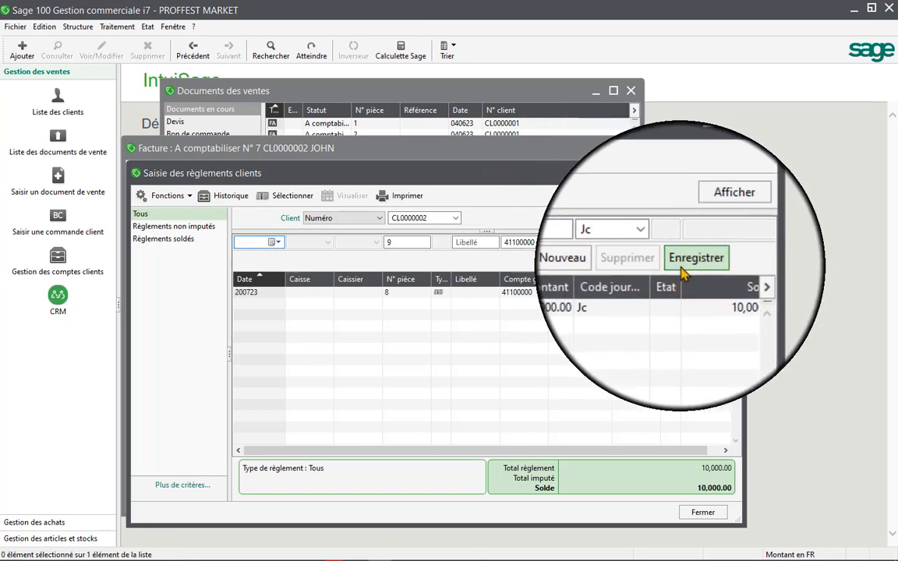
click(704, 510)
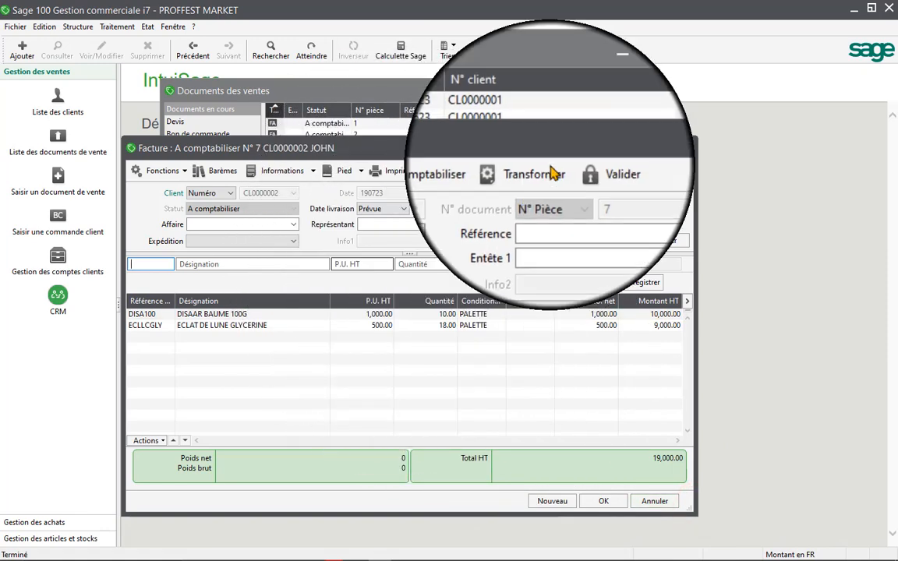
click(684, 147)
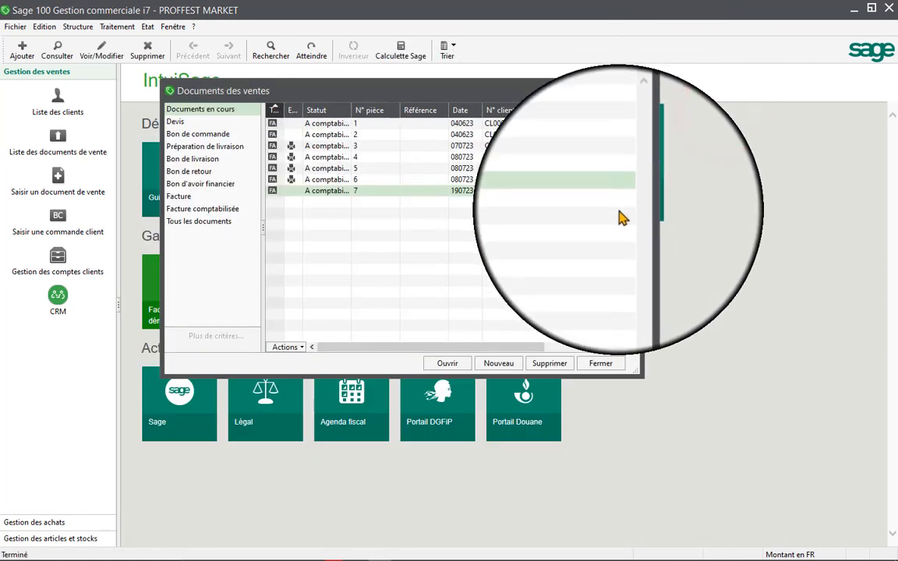